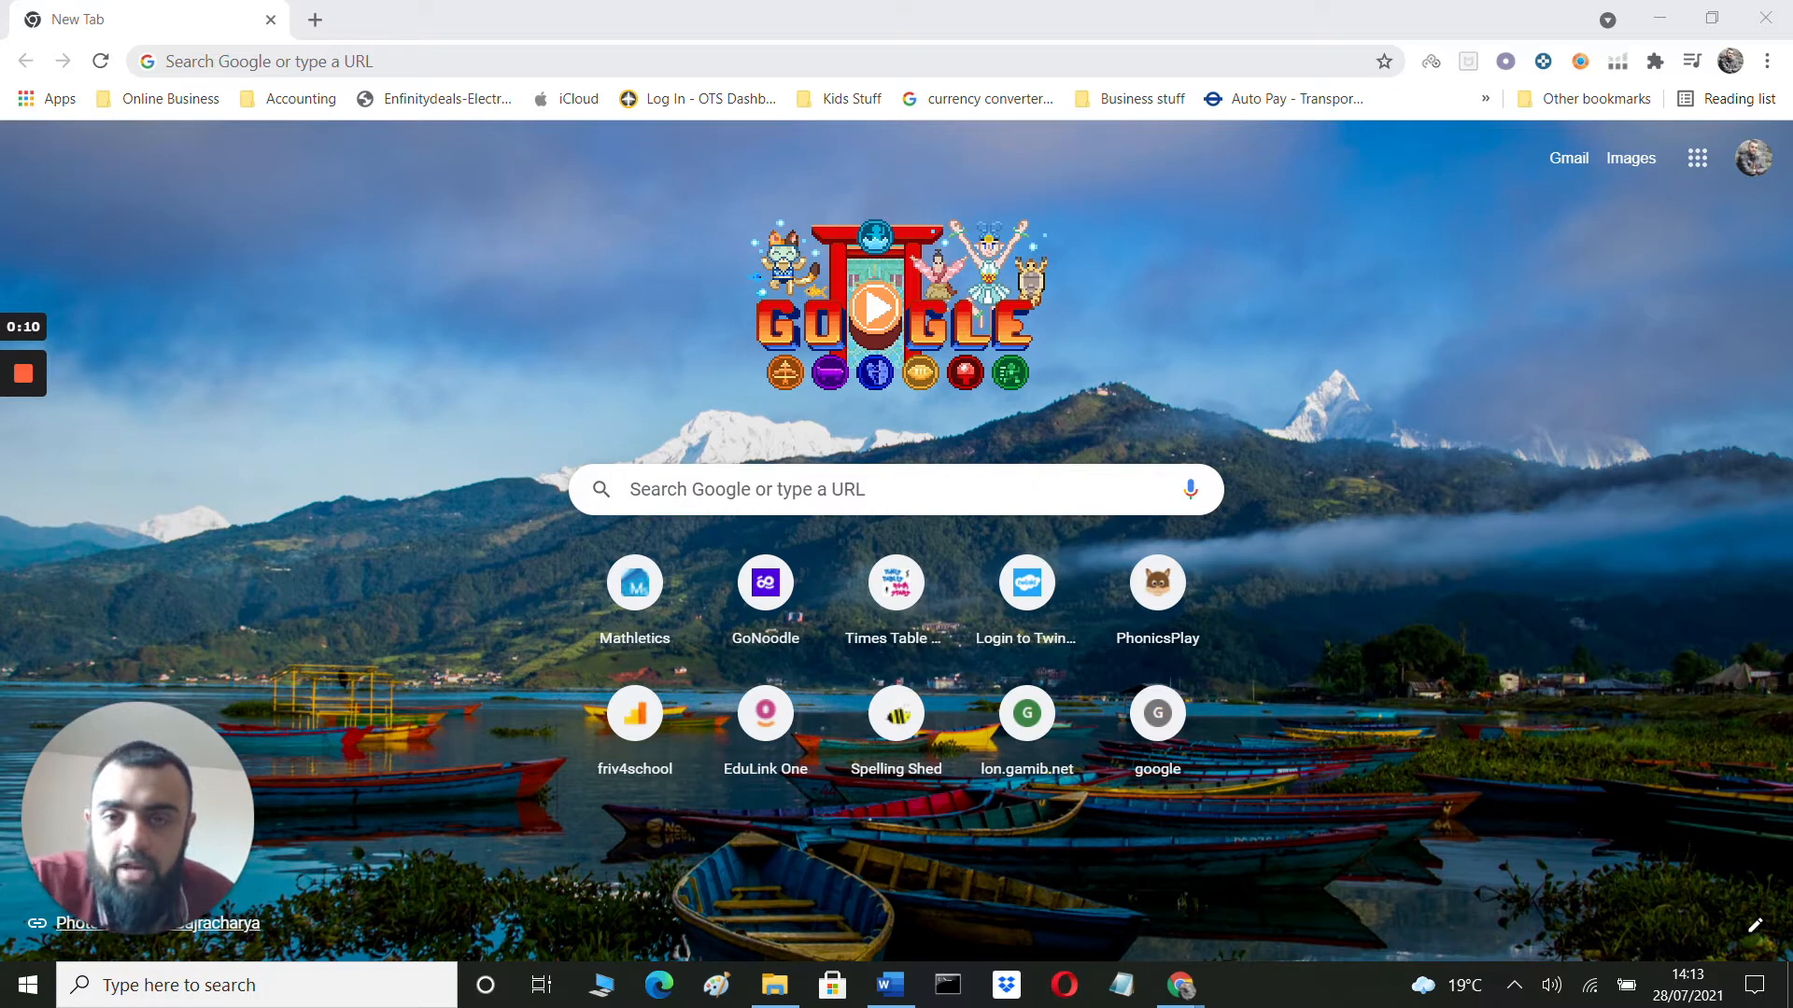
# Open the amazon.co.uk website.
pyautogui.click(341, 61)
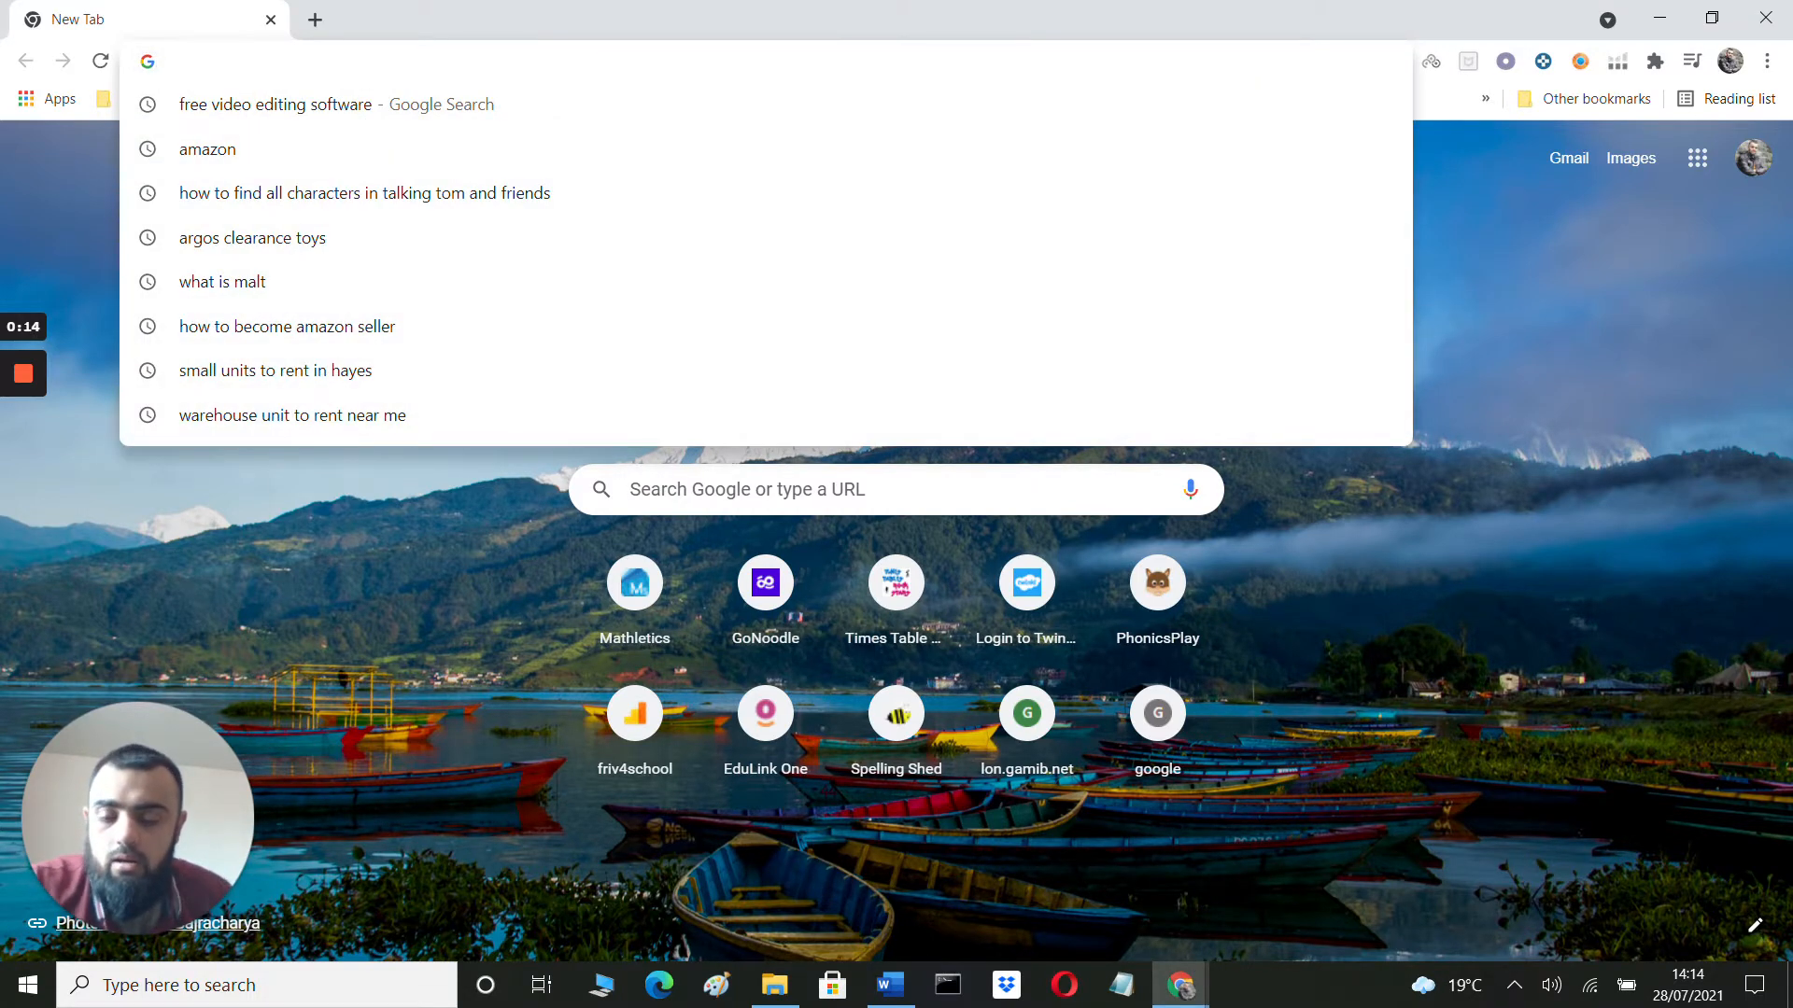
pyautogui.write('amazon.co.uk')
pyautogui.press('Return')
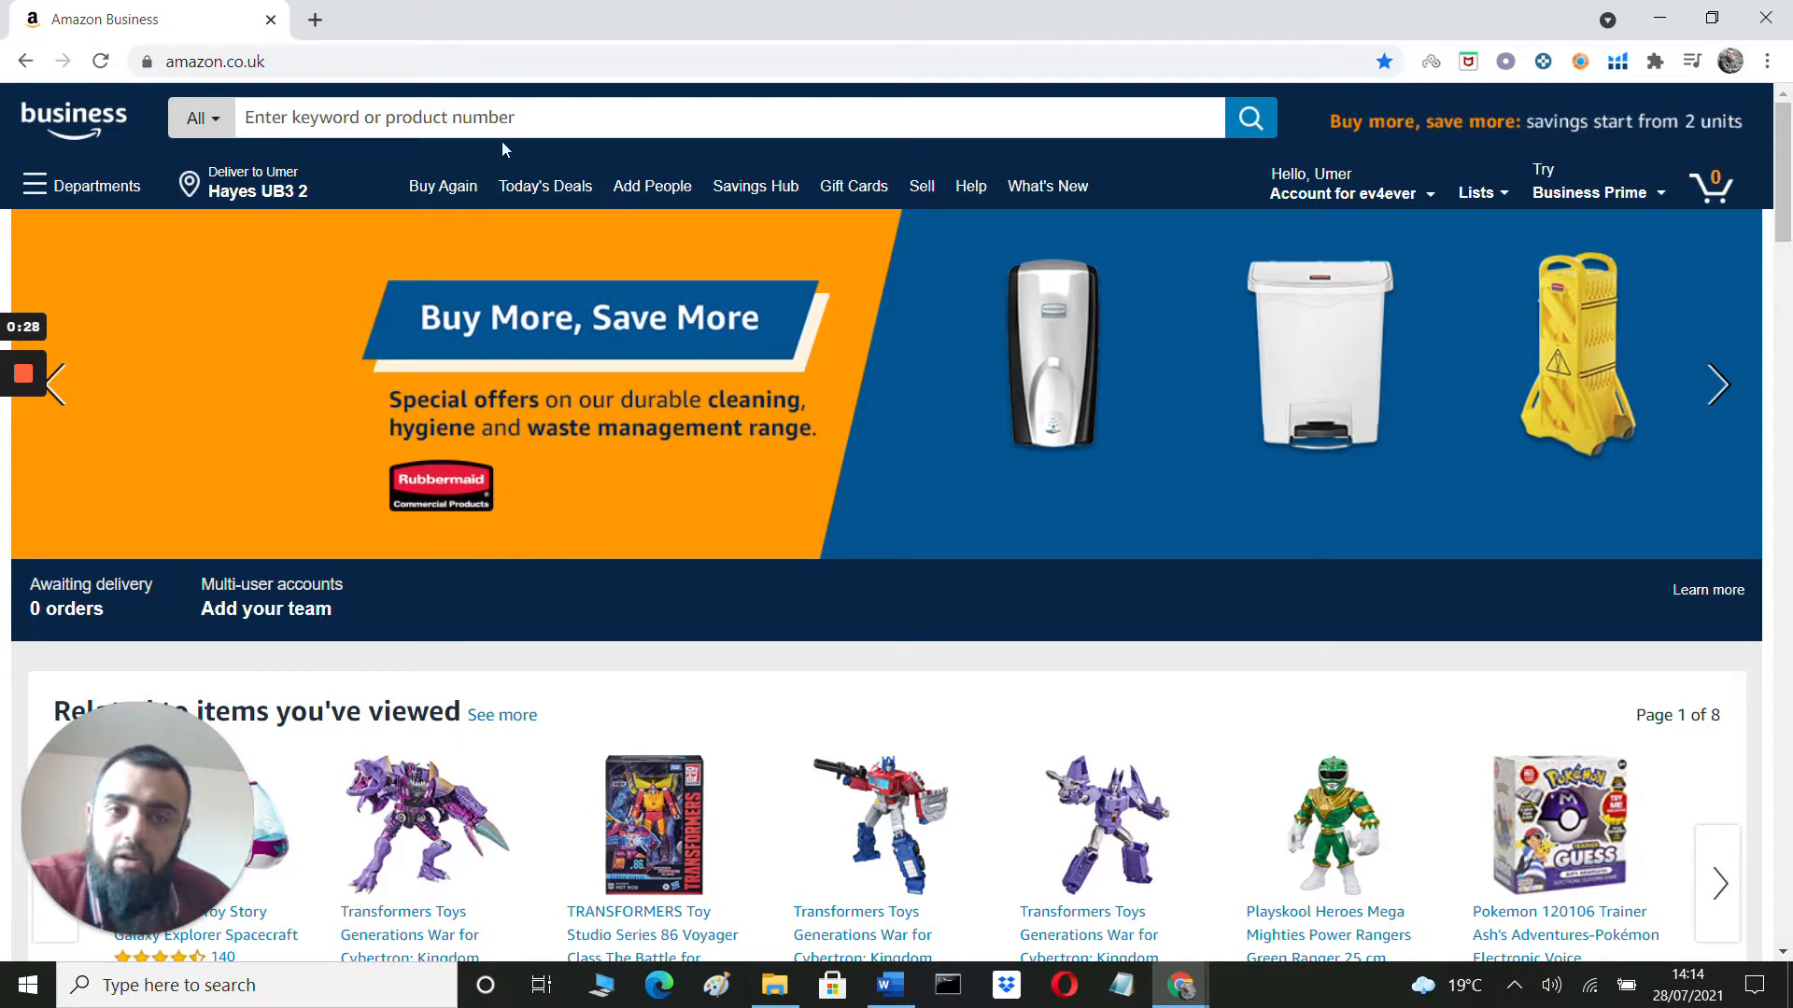
# Open Amazon Seller Central in a new browser tab from the Online Business bookmarks.
pyautogui.click(314, 23)
pyautogui.click(161, 99)
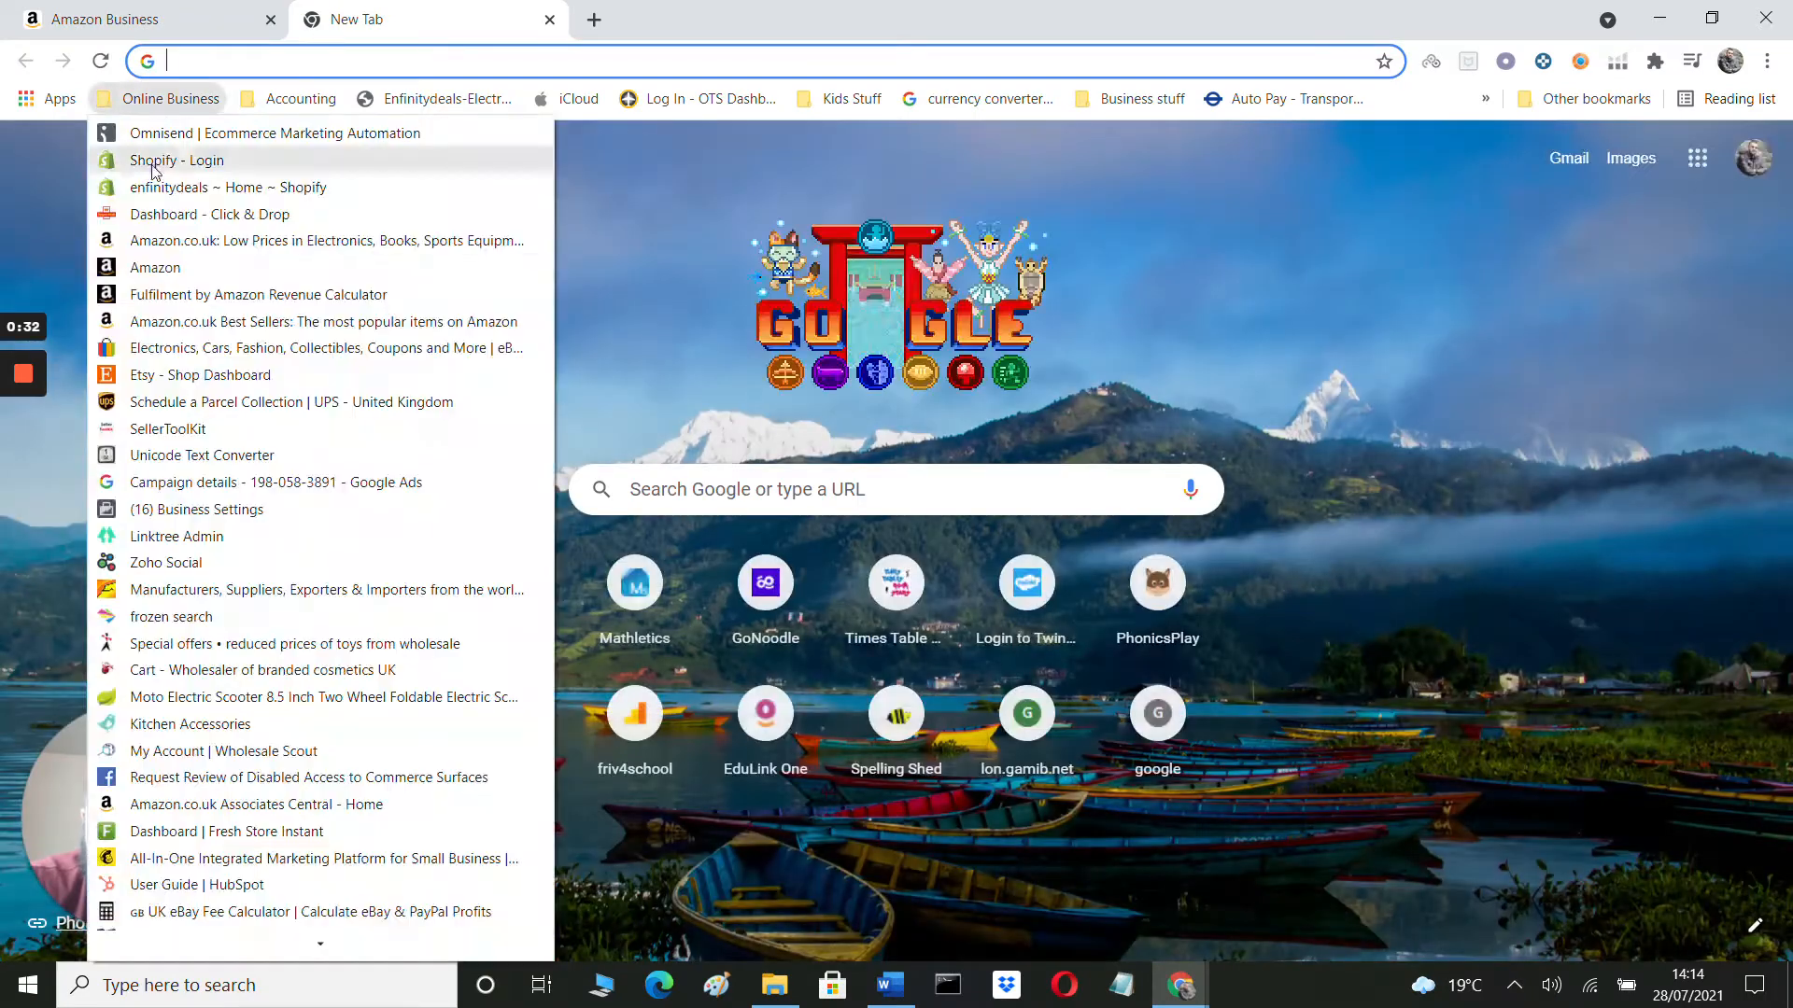
pyautogui.click(155, 268)
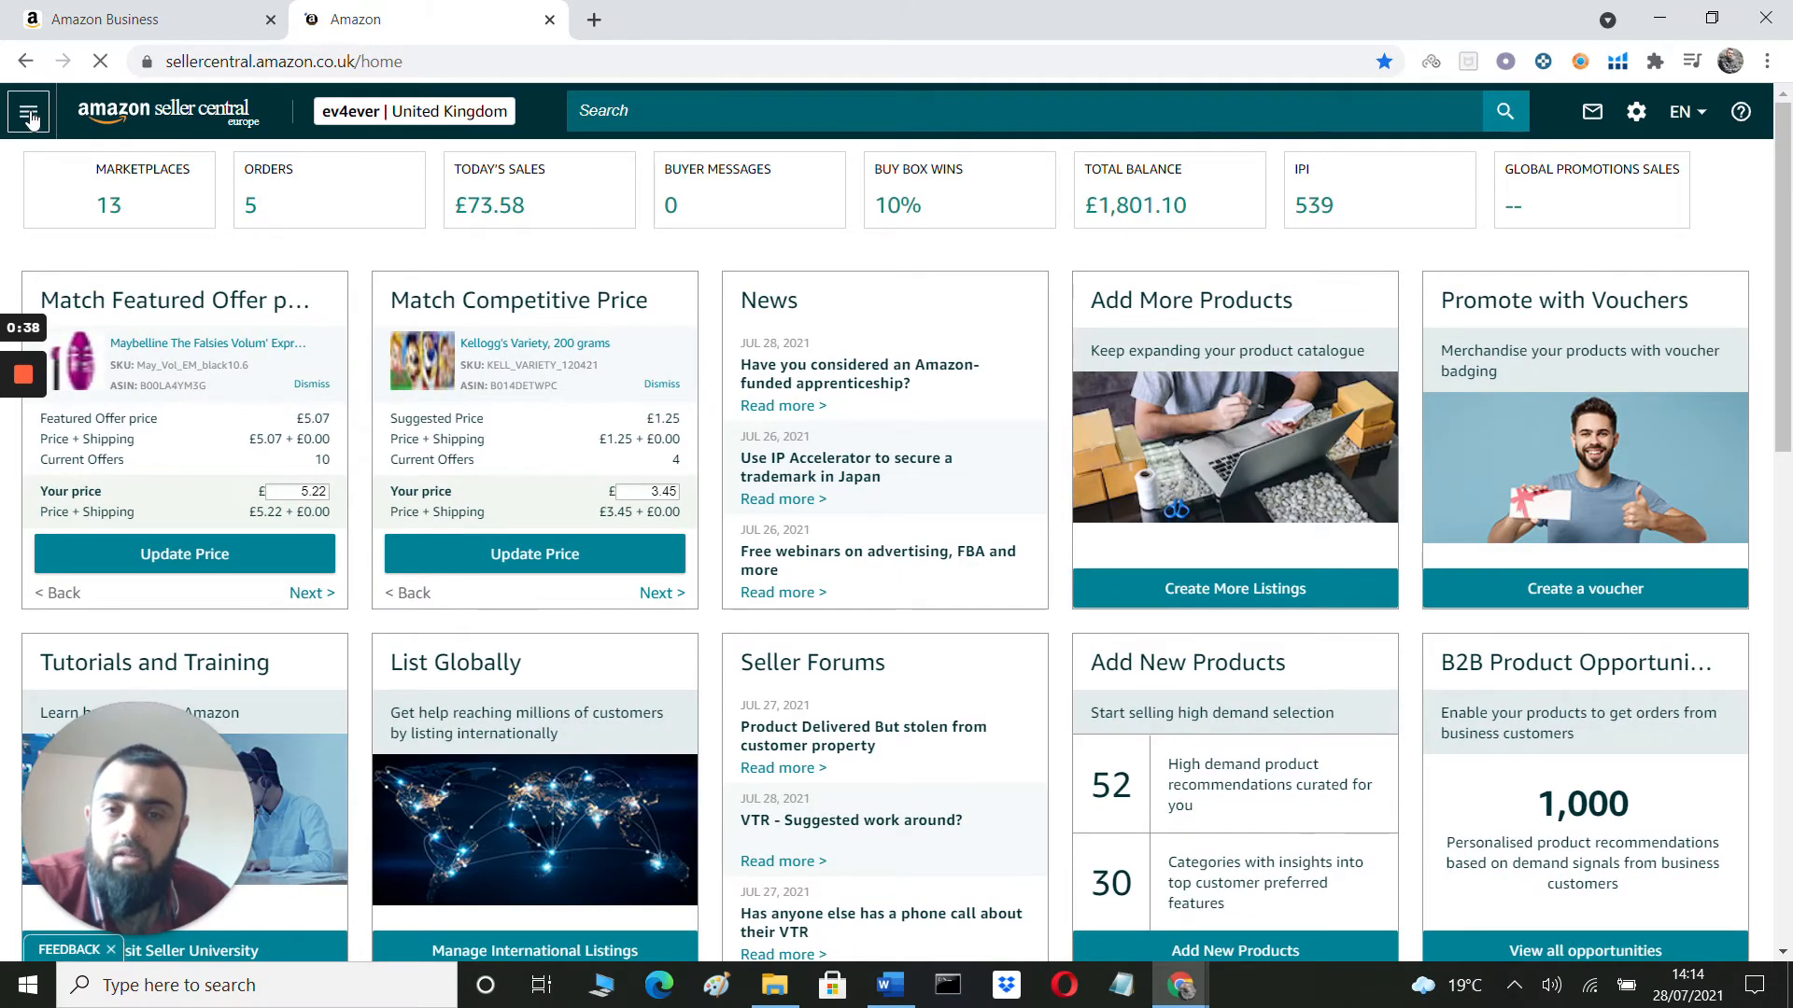
# Go to the Add Products page in the Seller Central catalogue section.
pyautogui.click(29, 115)
pyautogui.moveTo(116, 163)
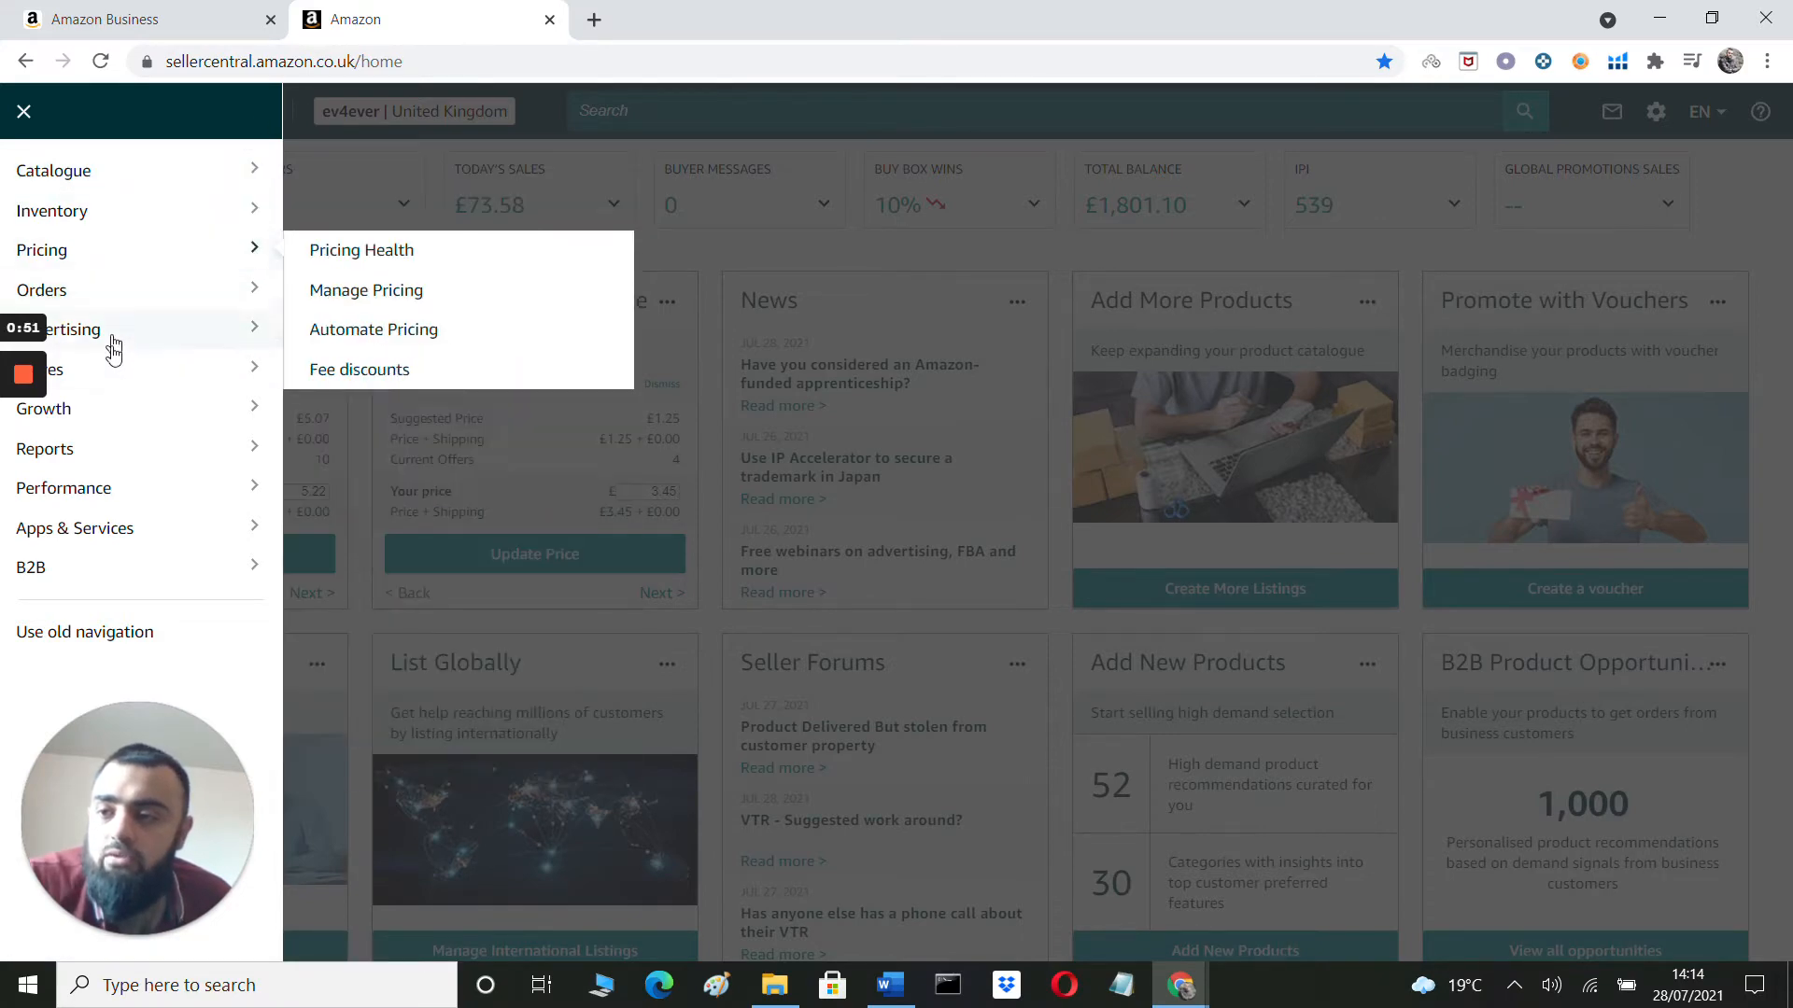
pyautogui.moveTo(96, 211)
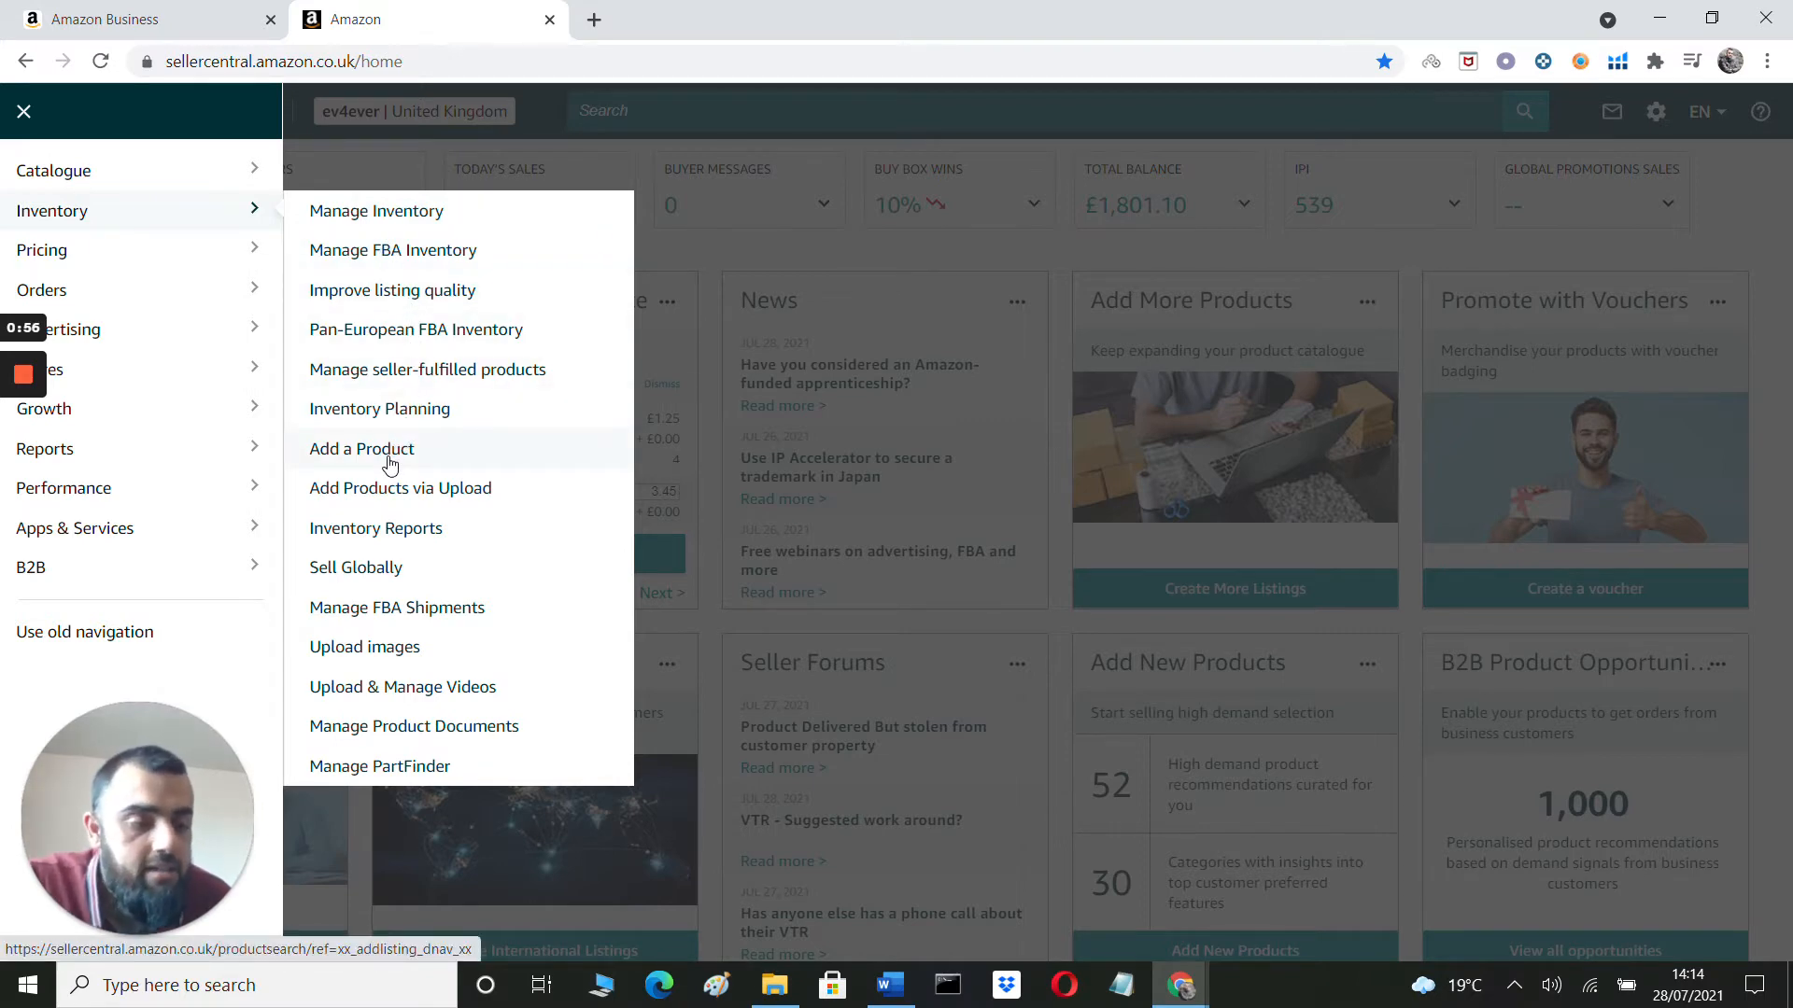
pyautogui.moveTo(189, 176)
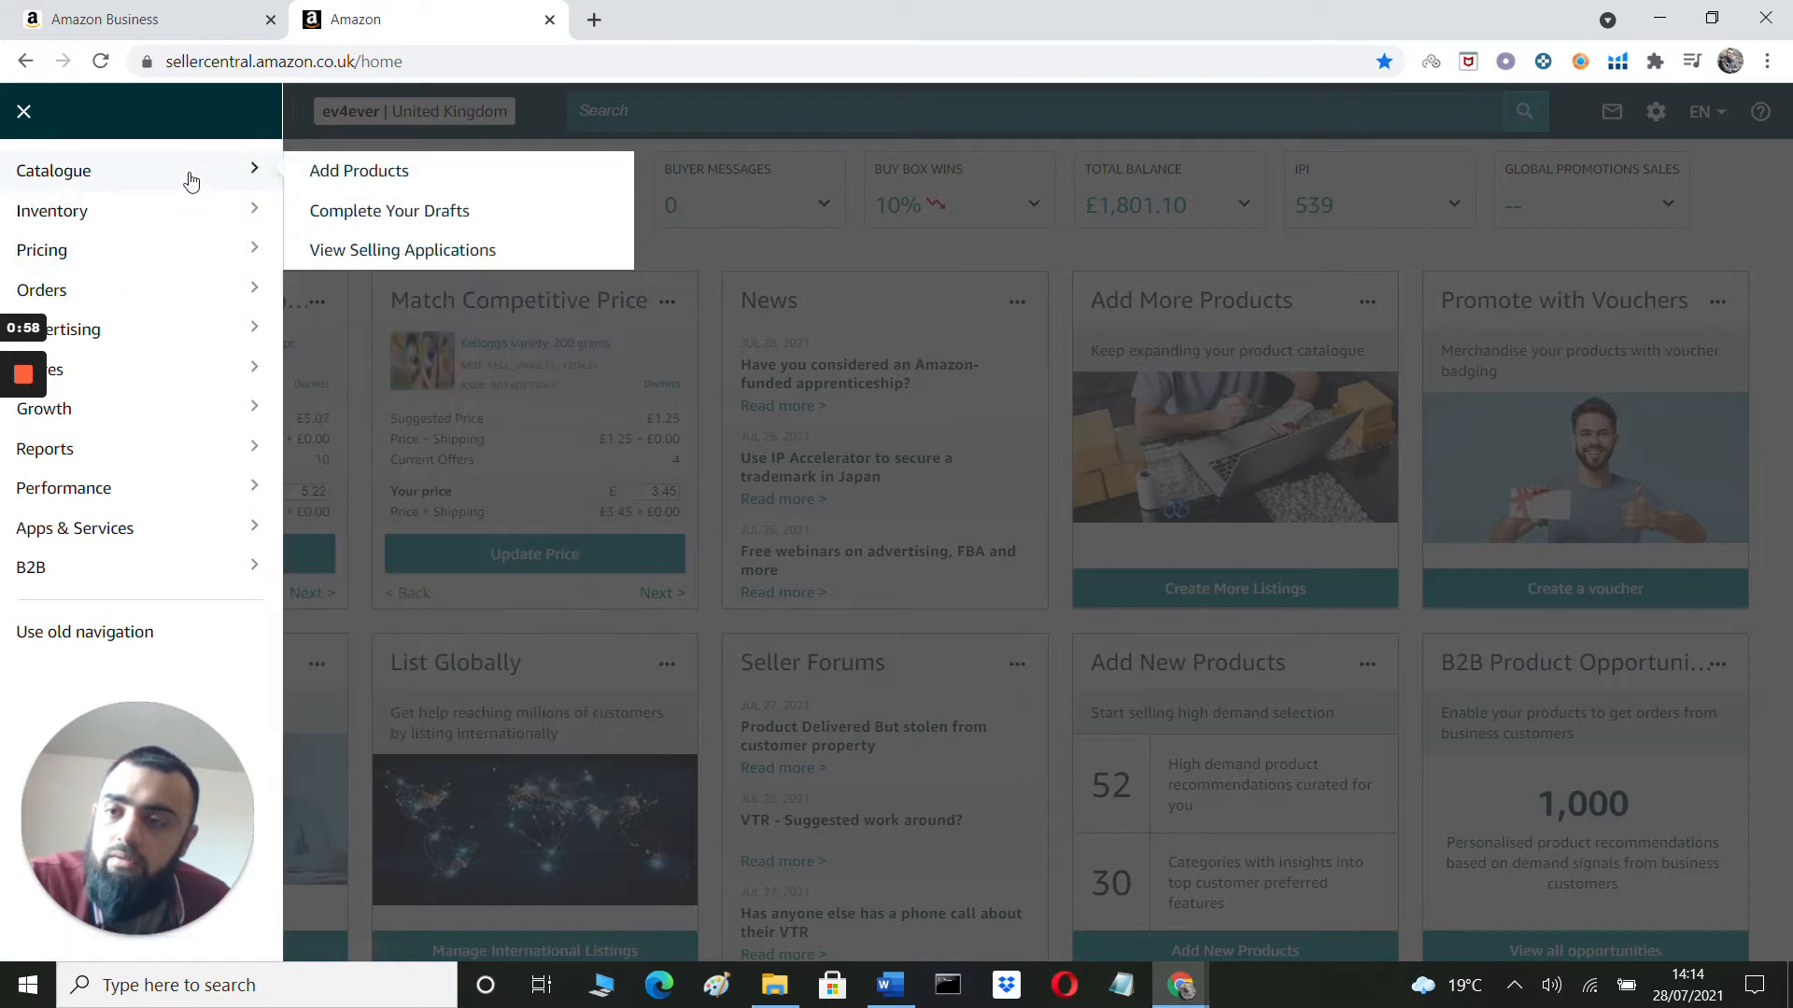
pyautogui.click(363, 175)
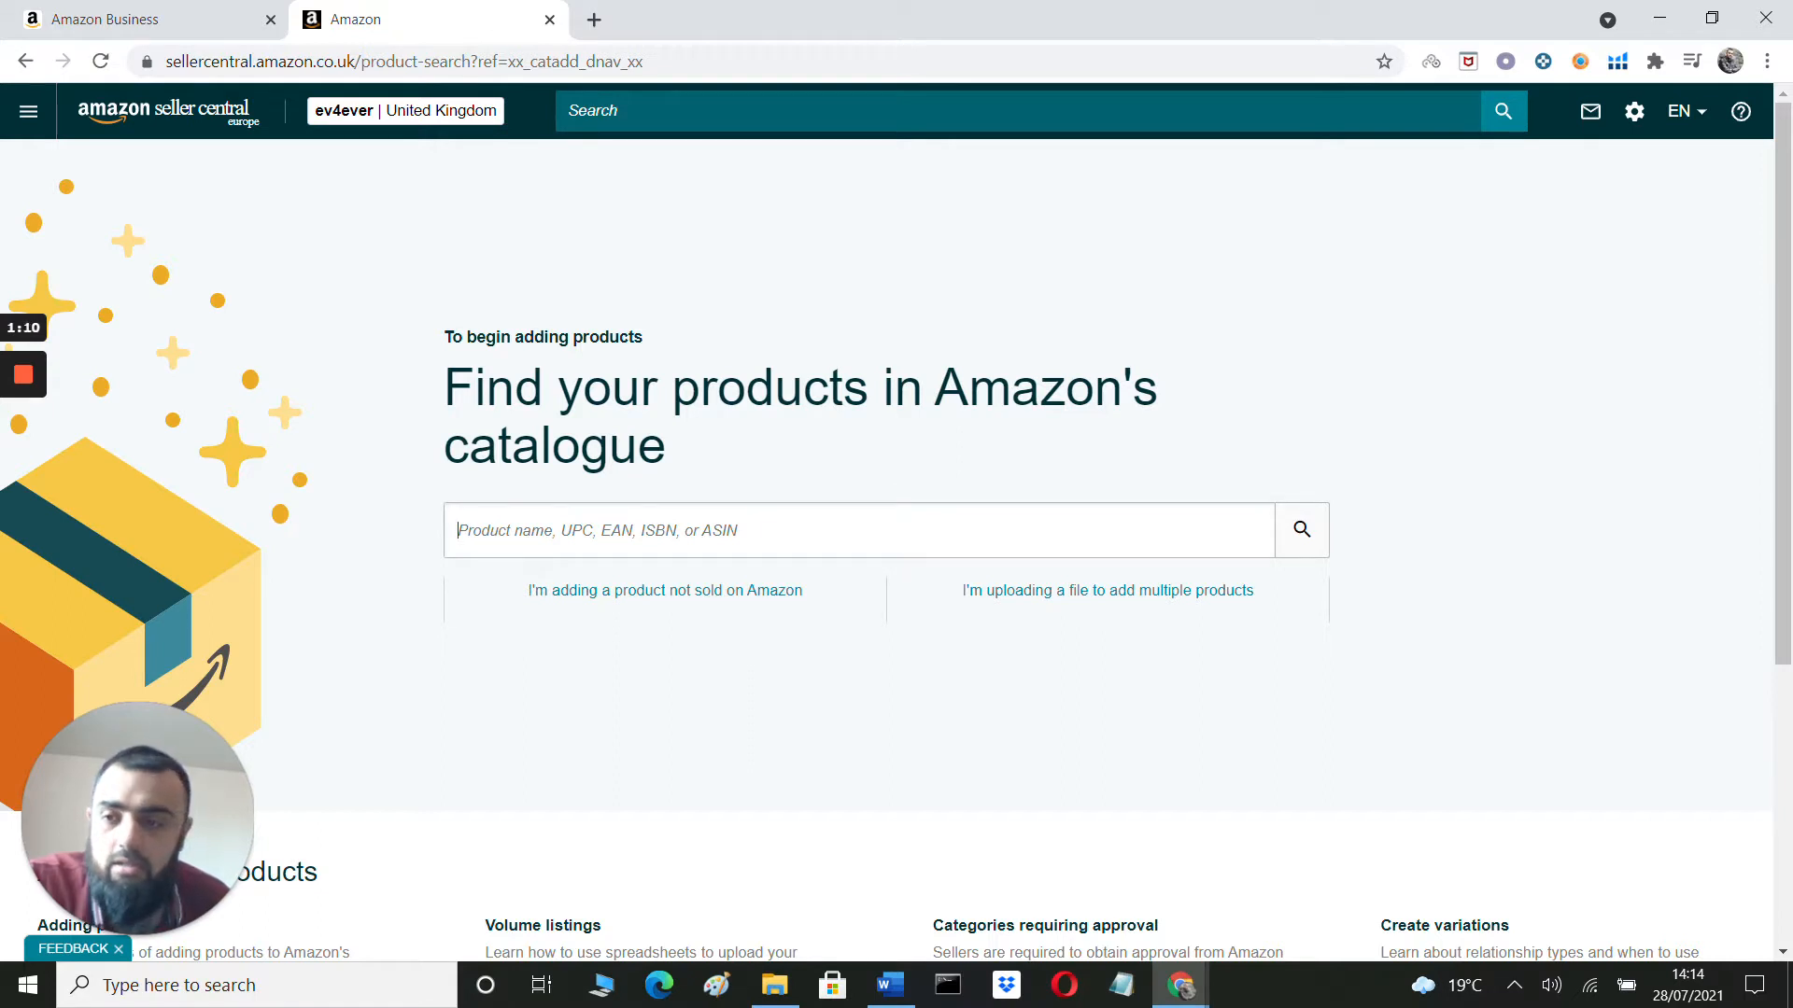
pyautogui.click(578, 530)
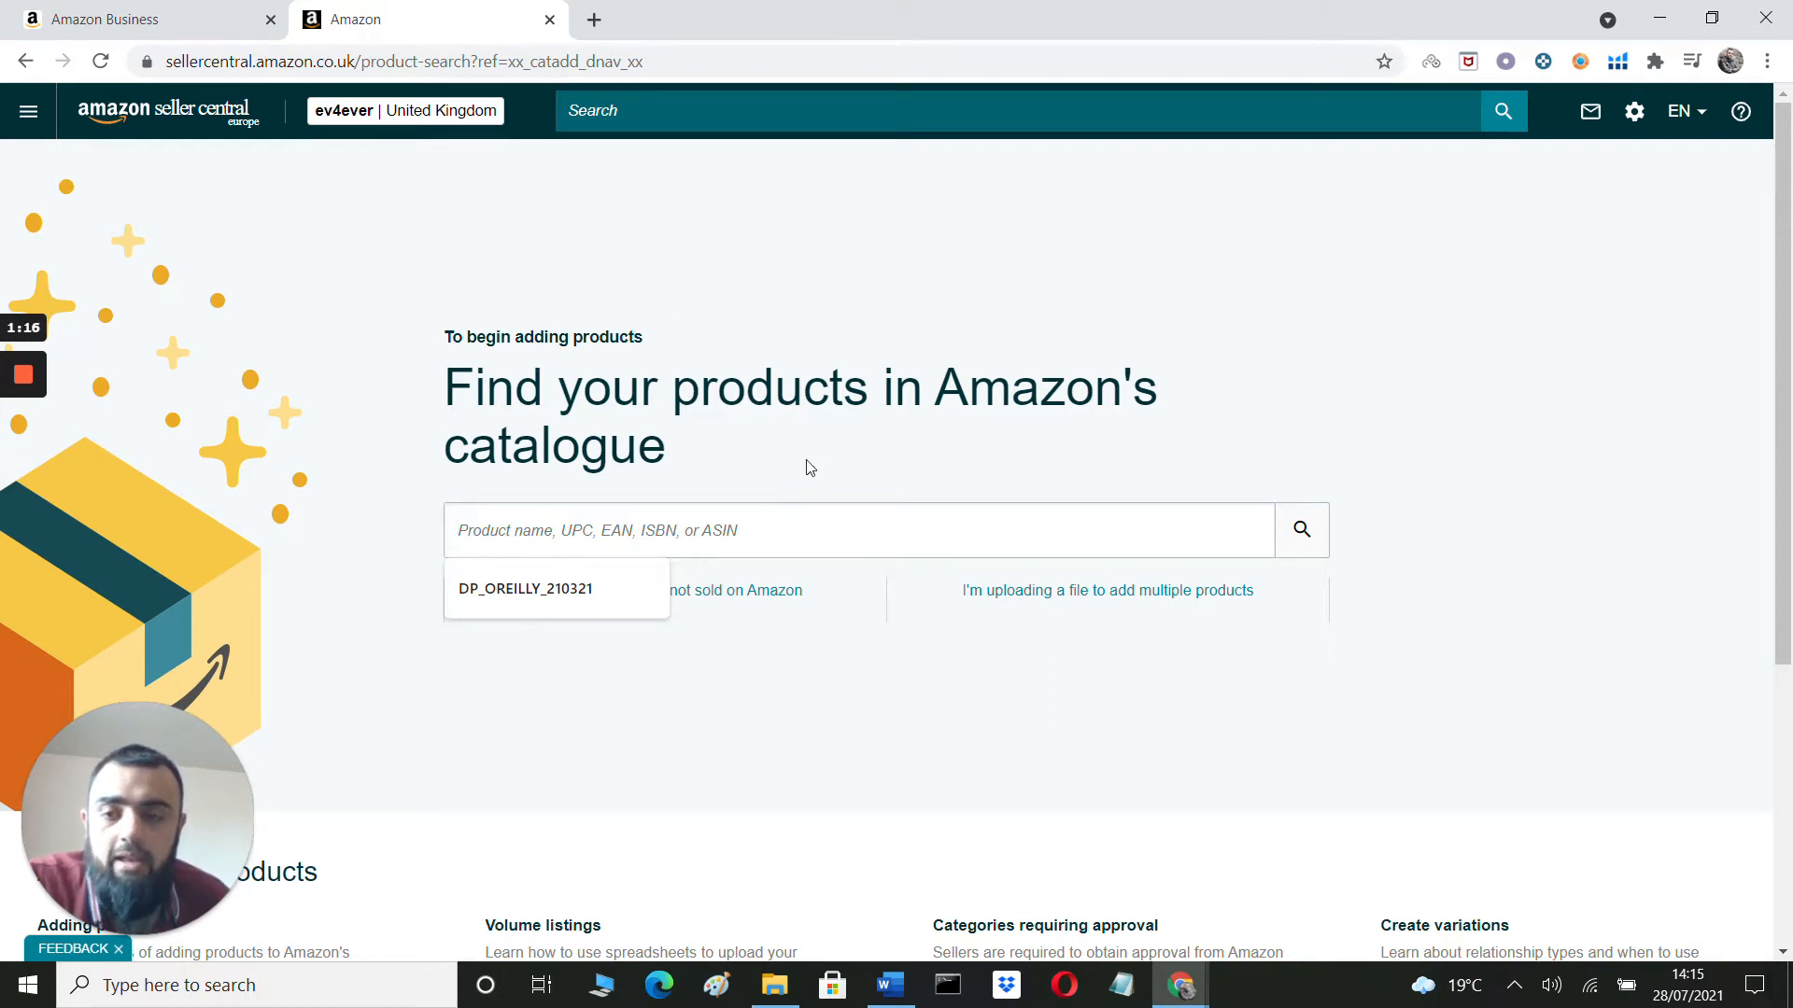
pyautogui.click(849, 455)
pyautogui.moveTo(14, 469)
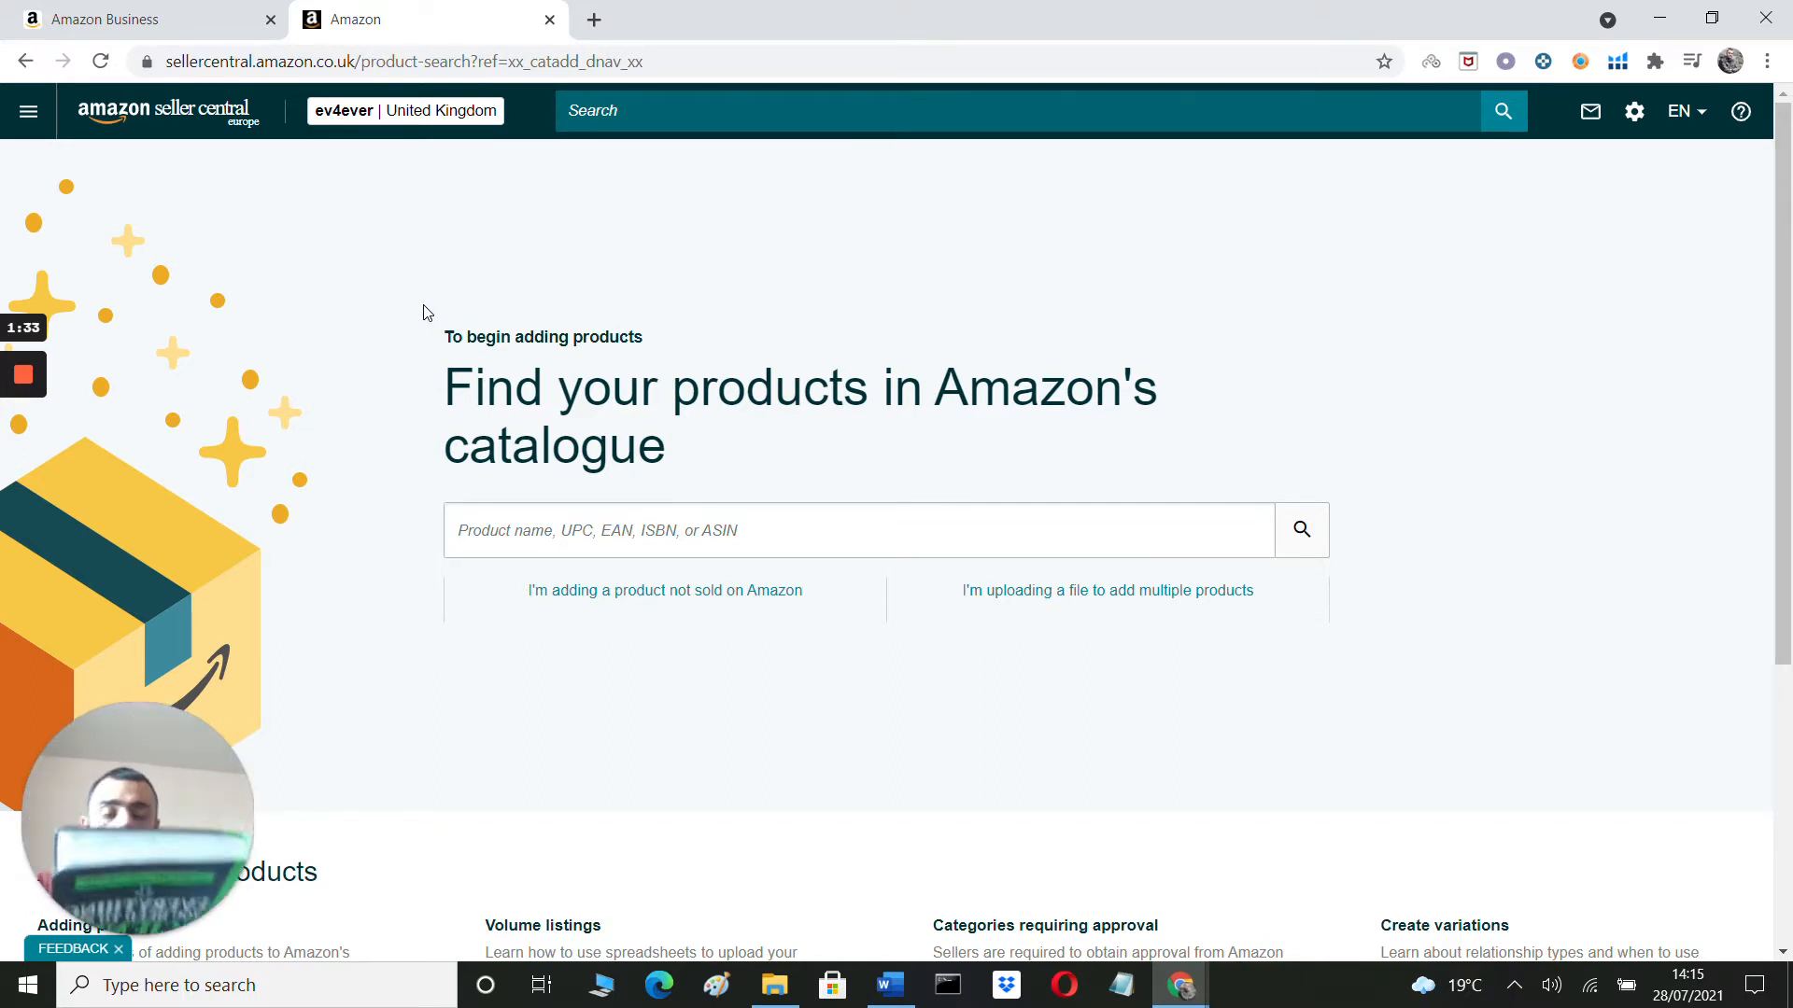
pyautogui.click(522, 532)
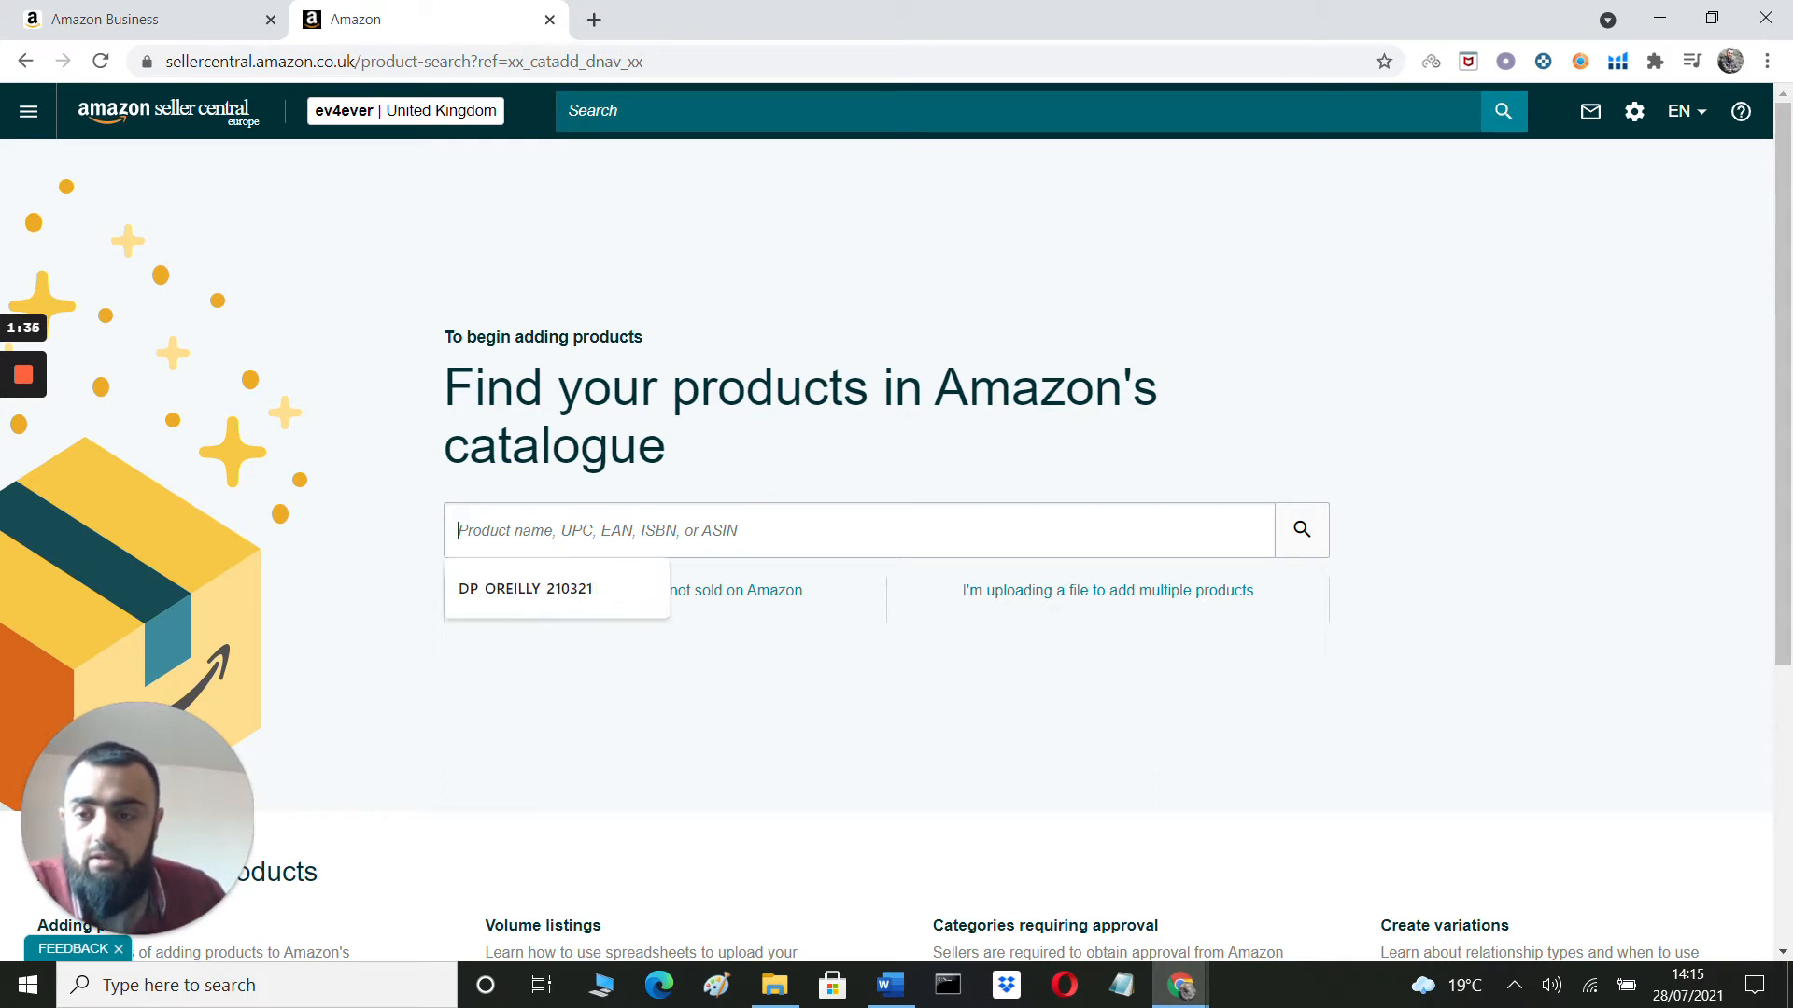
pyautogui.write('97')
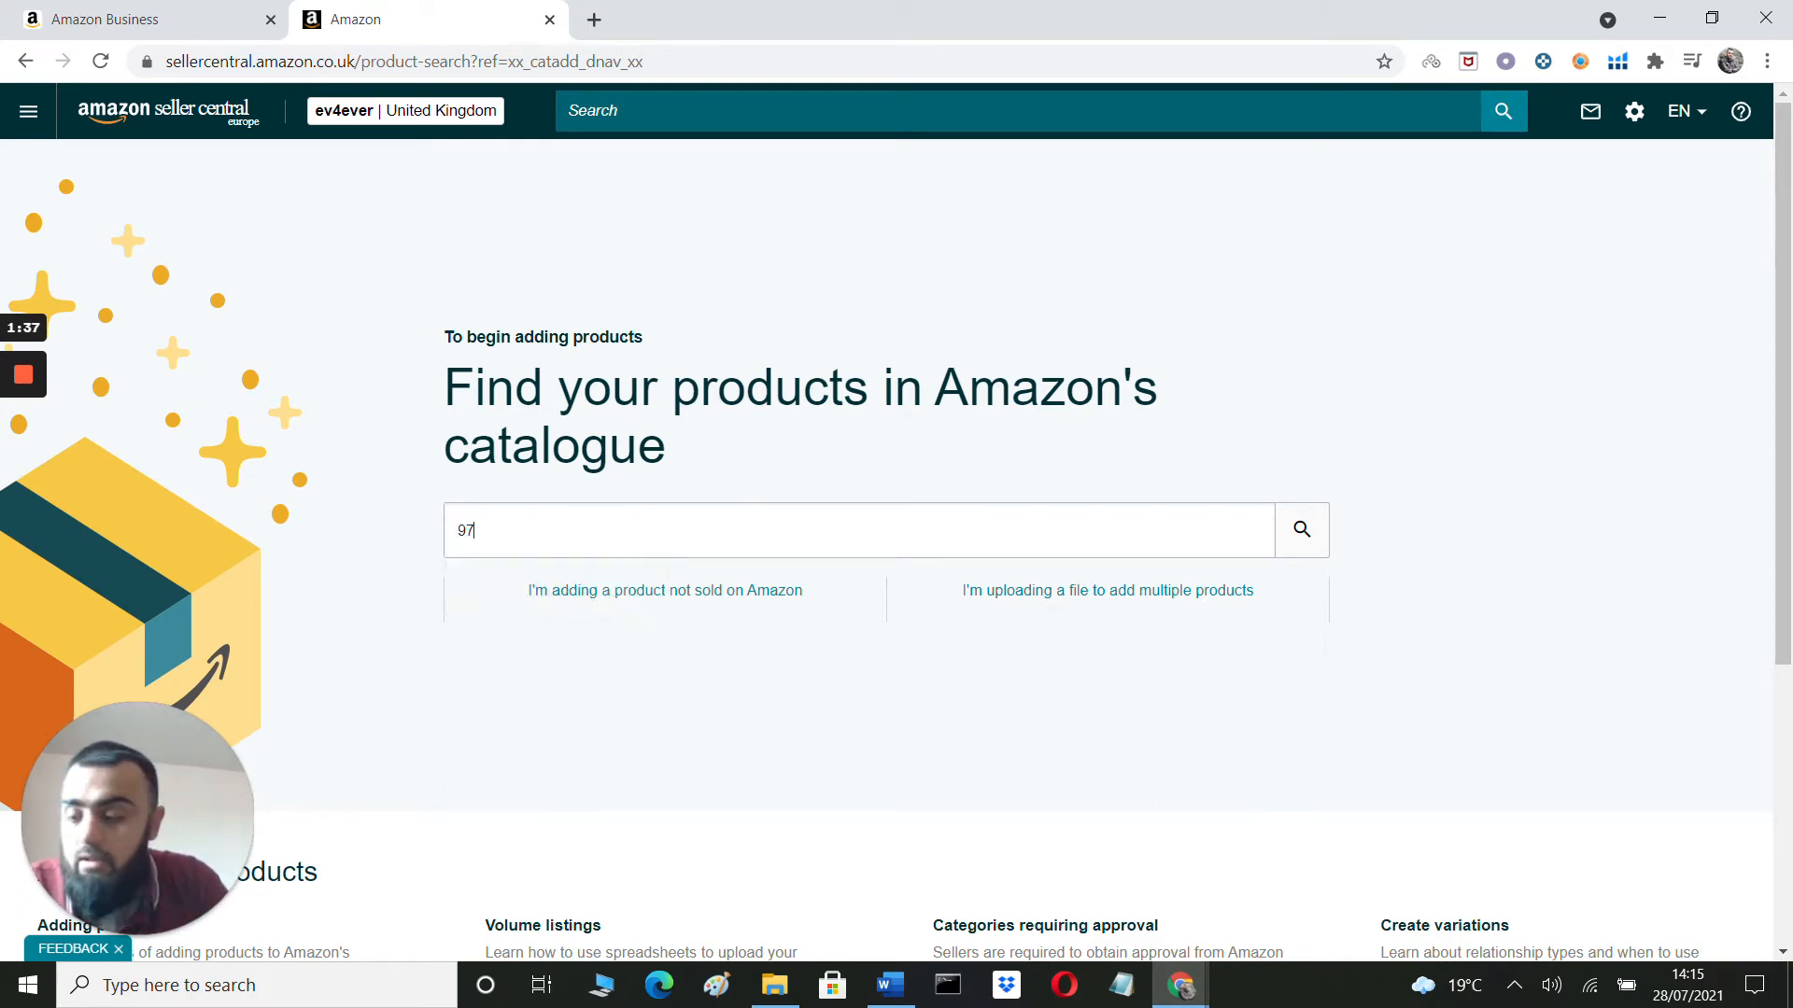
pyautogui.write('80')
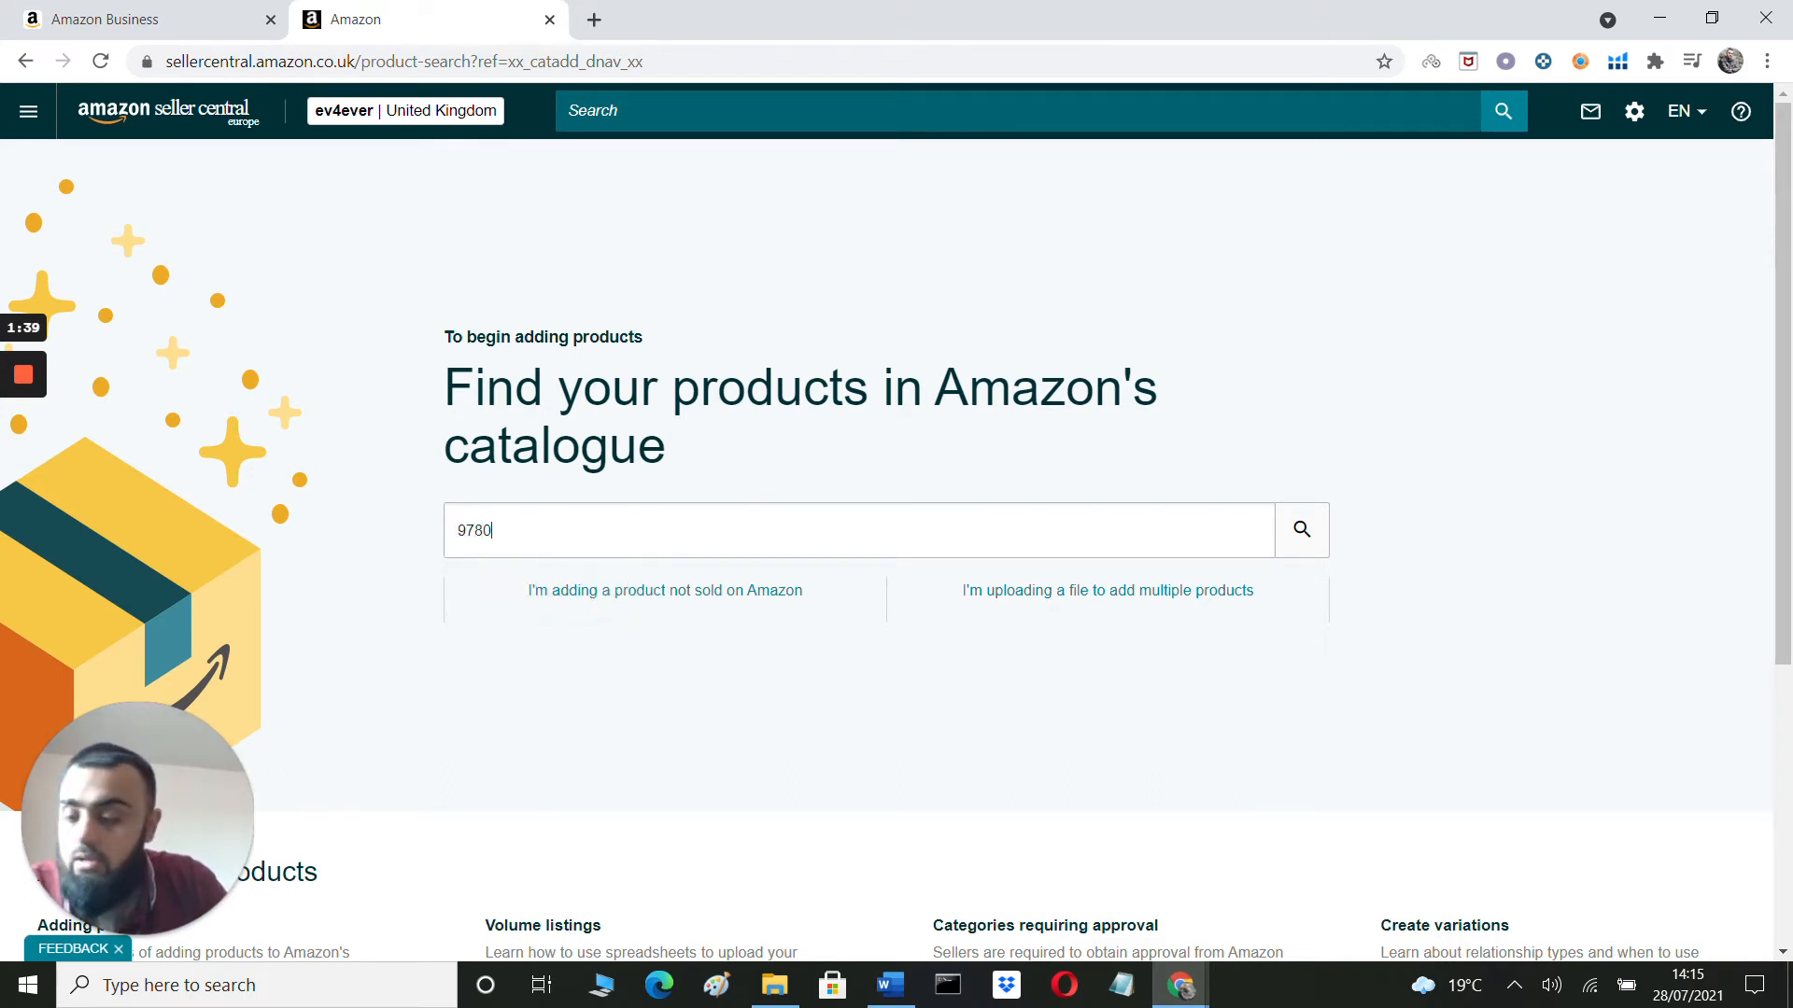
pyautogui.write('761')
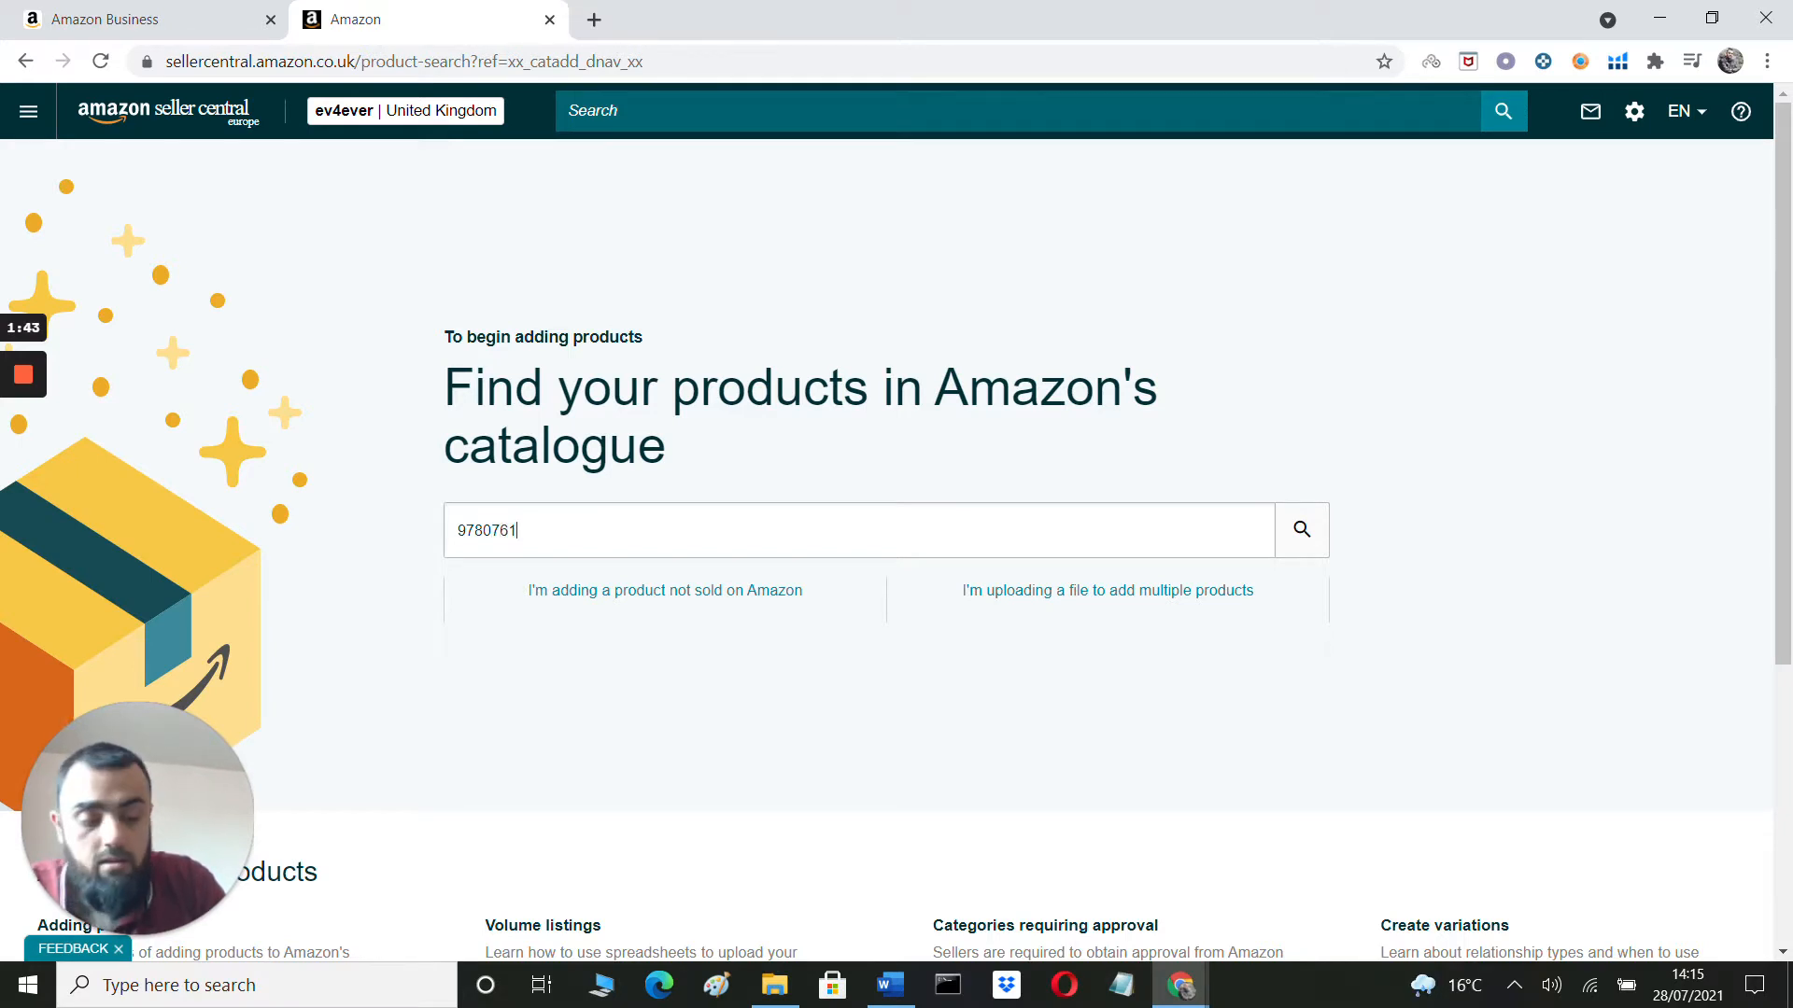
pyautogui.write('196877')
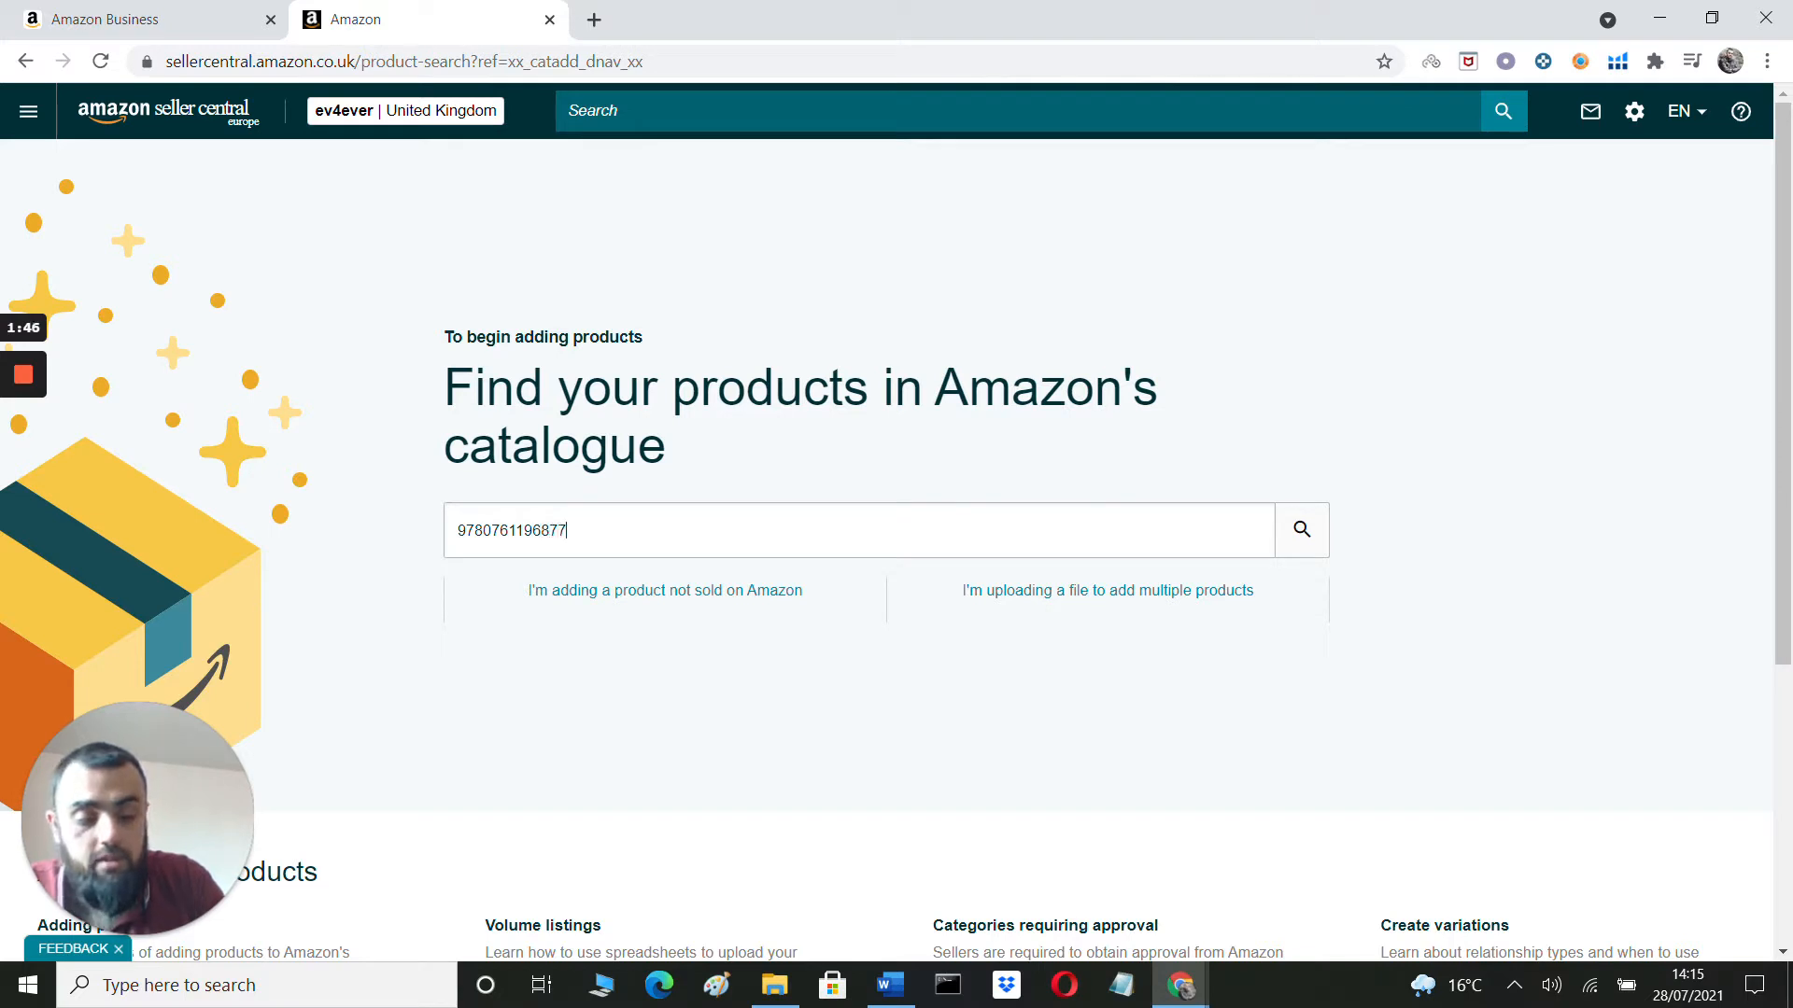
pyautogui.press('Return')
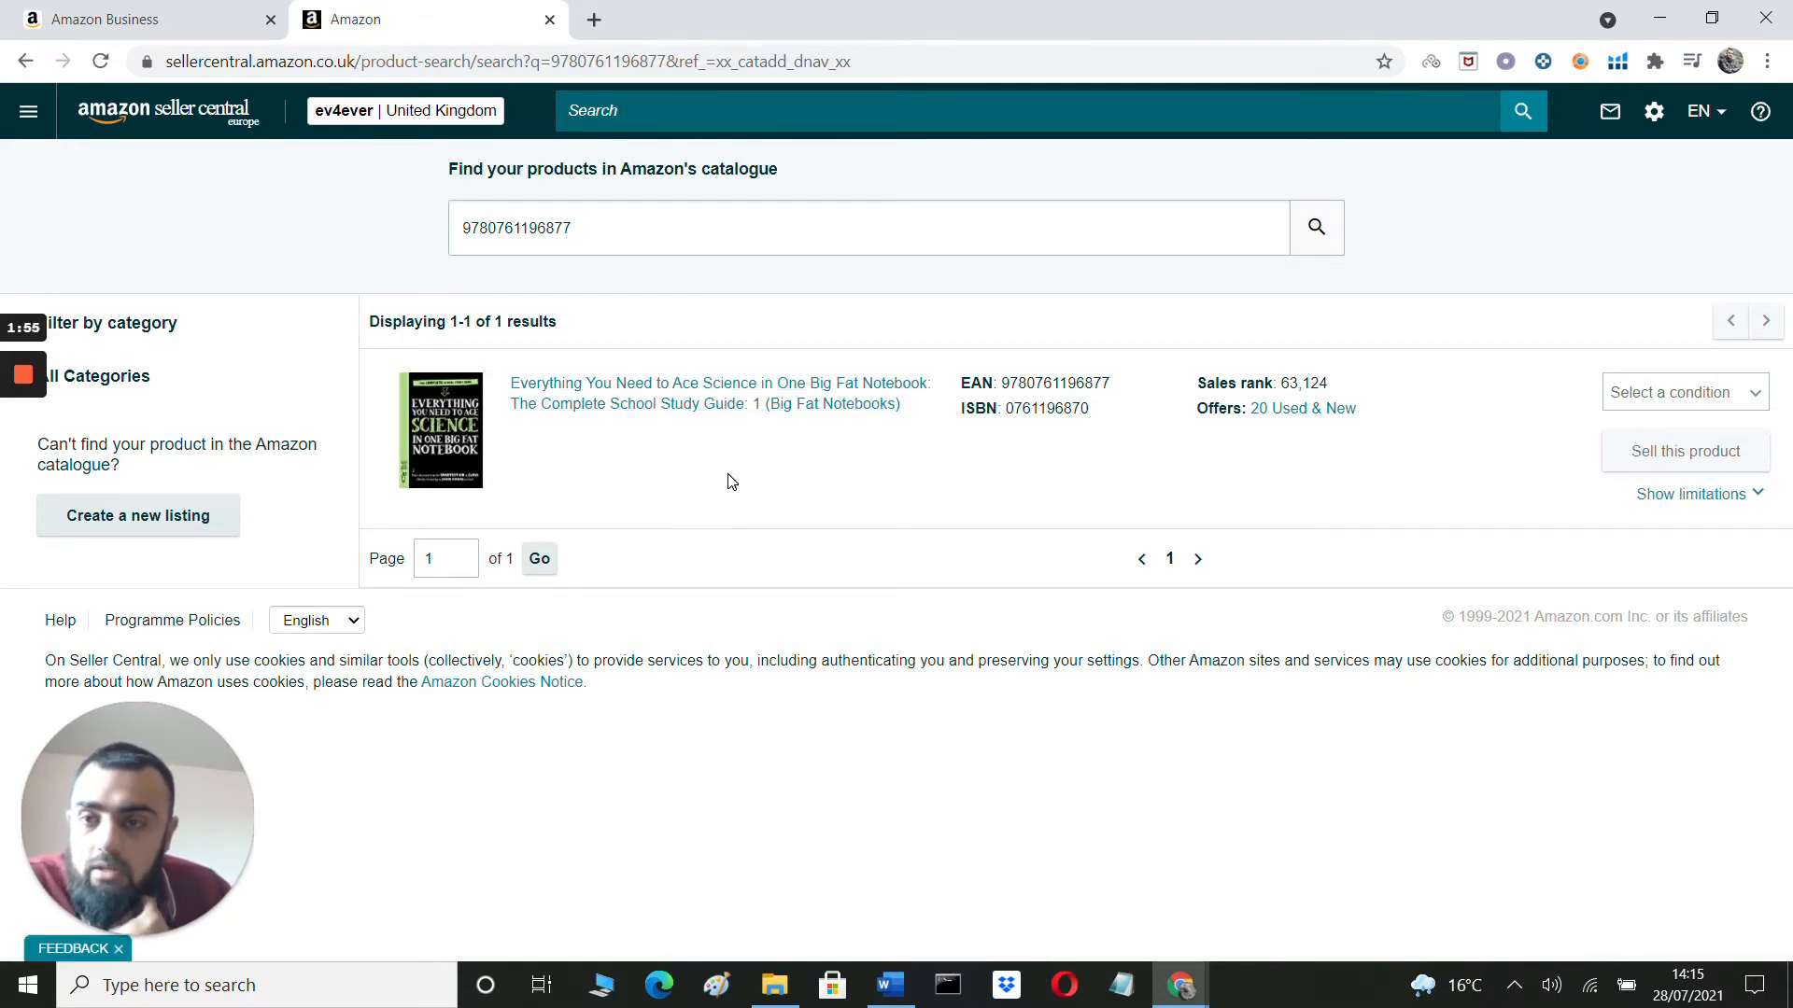
# Check the sales rank and competing offers of the book found in the catalogue.
pyautogui.click(1667, 408)
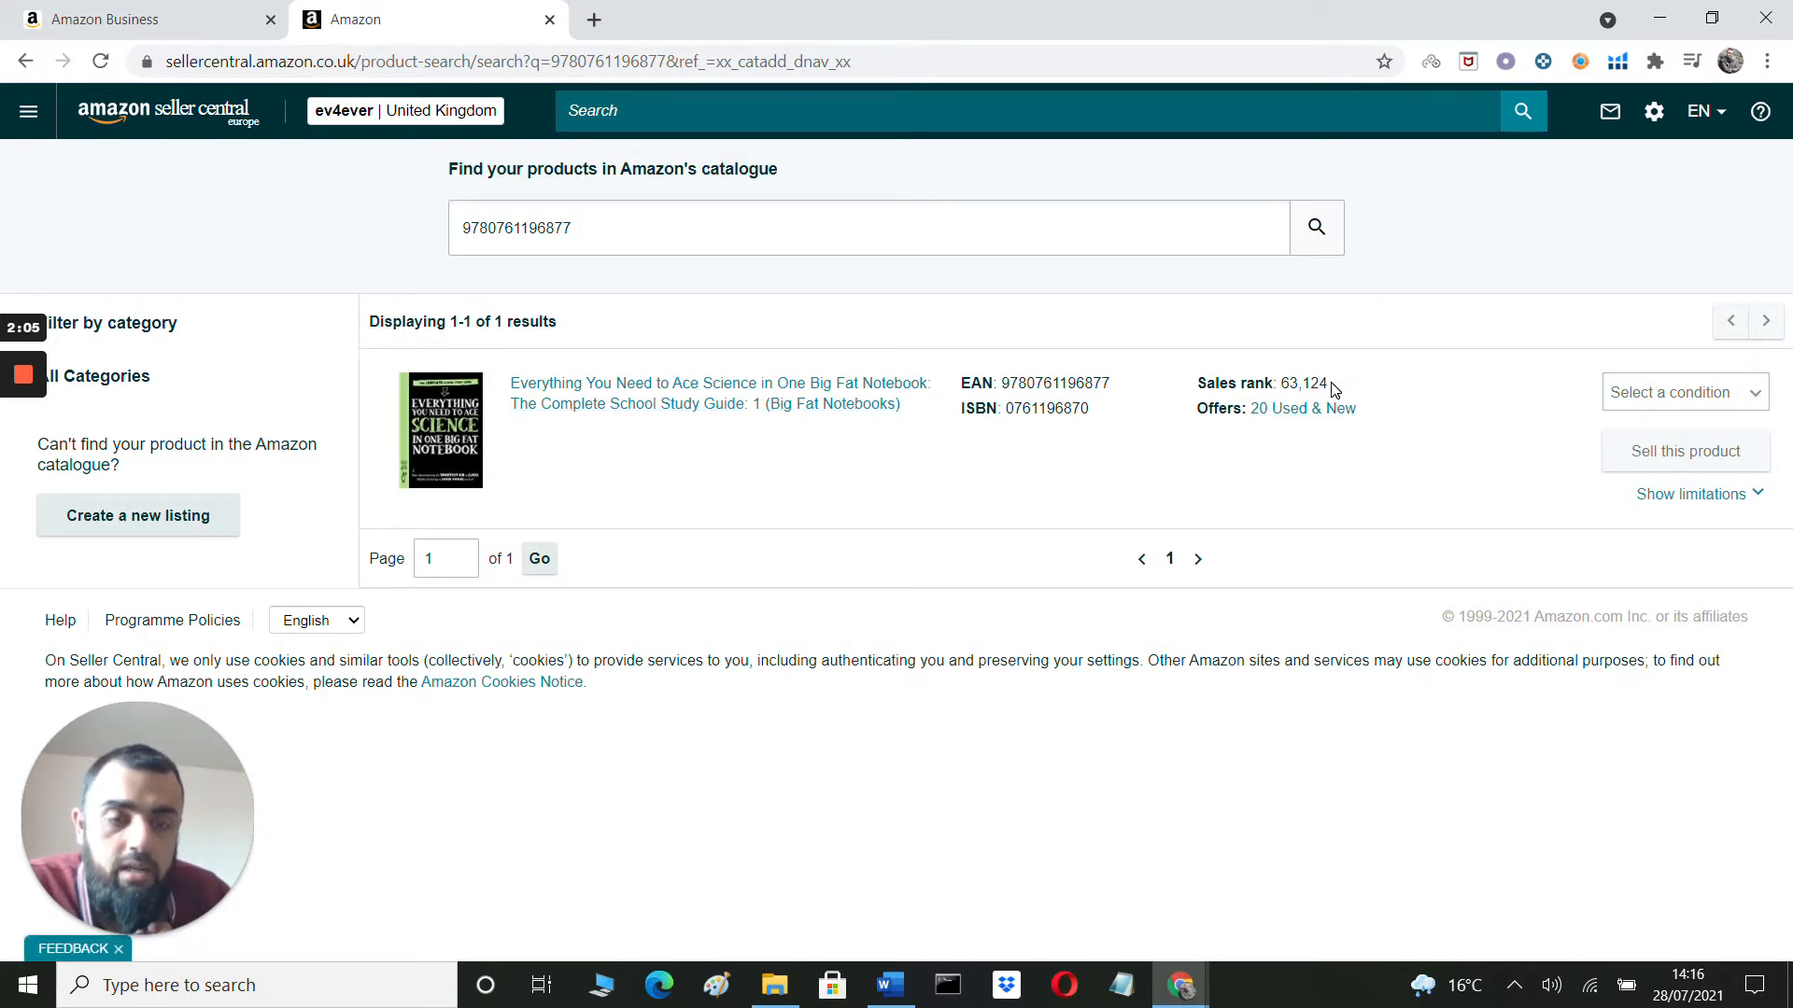
pyautogui.moveTo(1197, 408); pyautogui.dragTo(1282, 408)
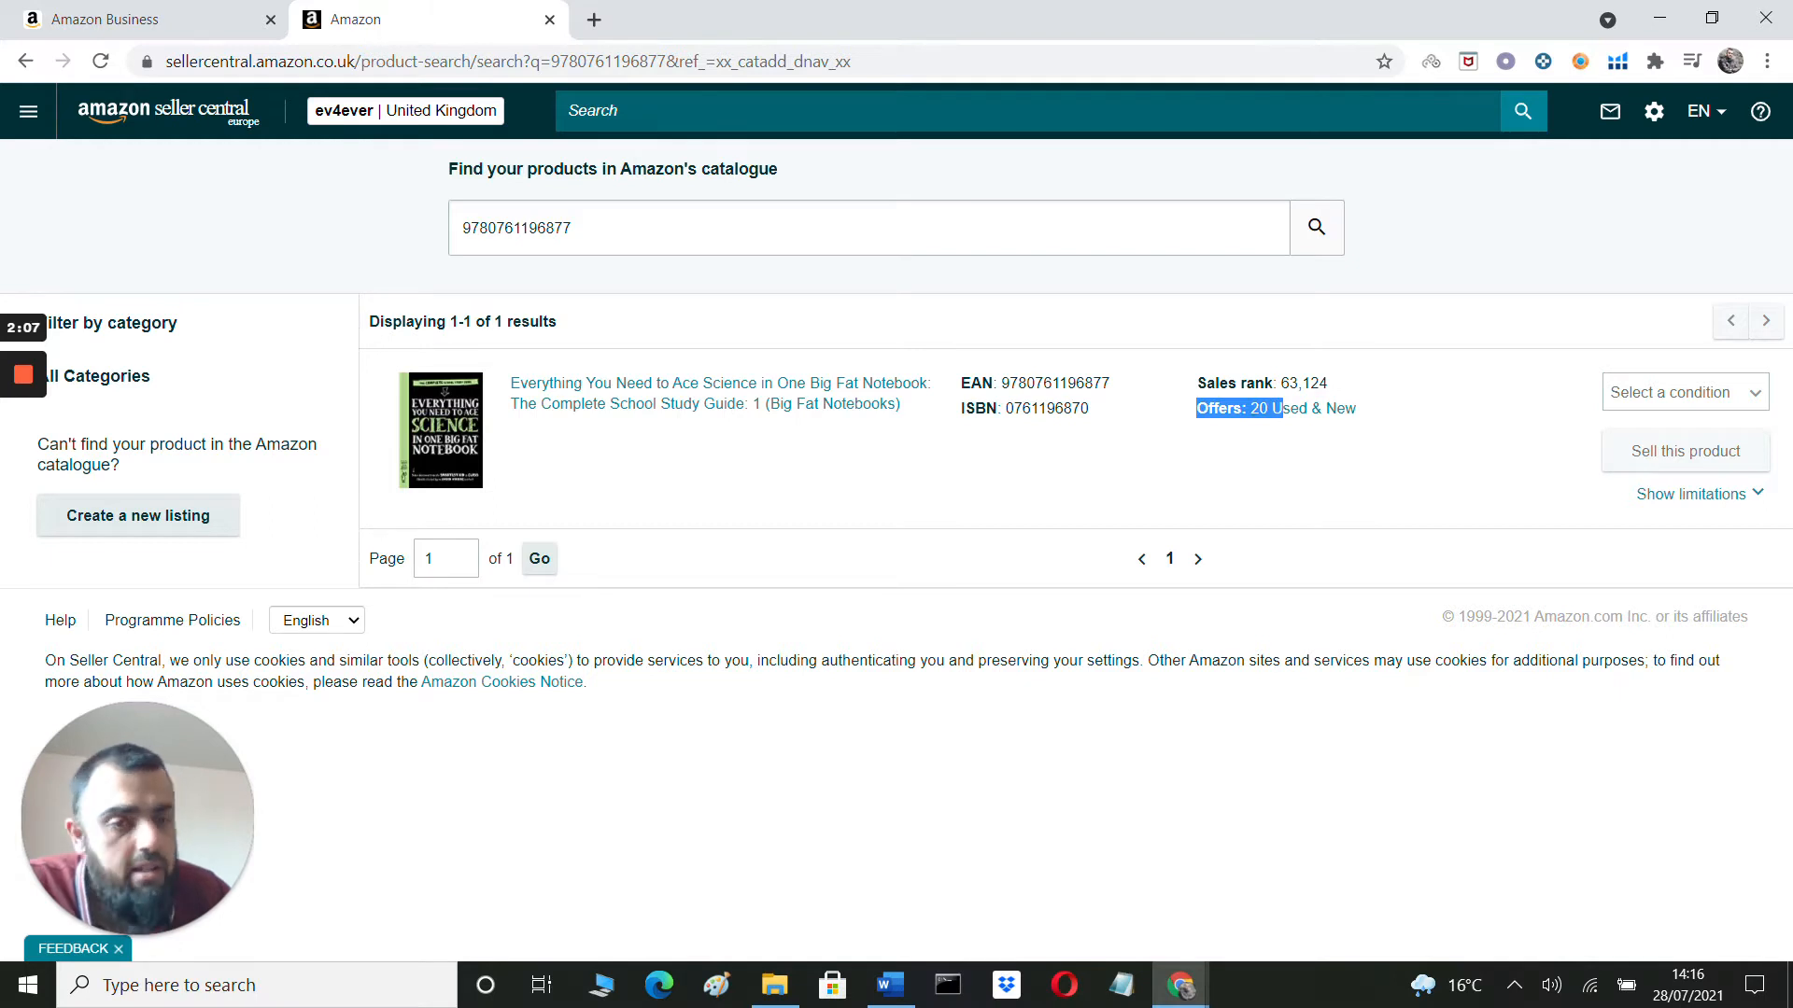
pyautogui.click(1353, 390)
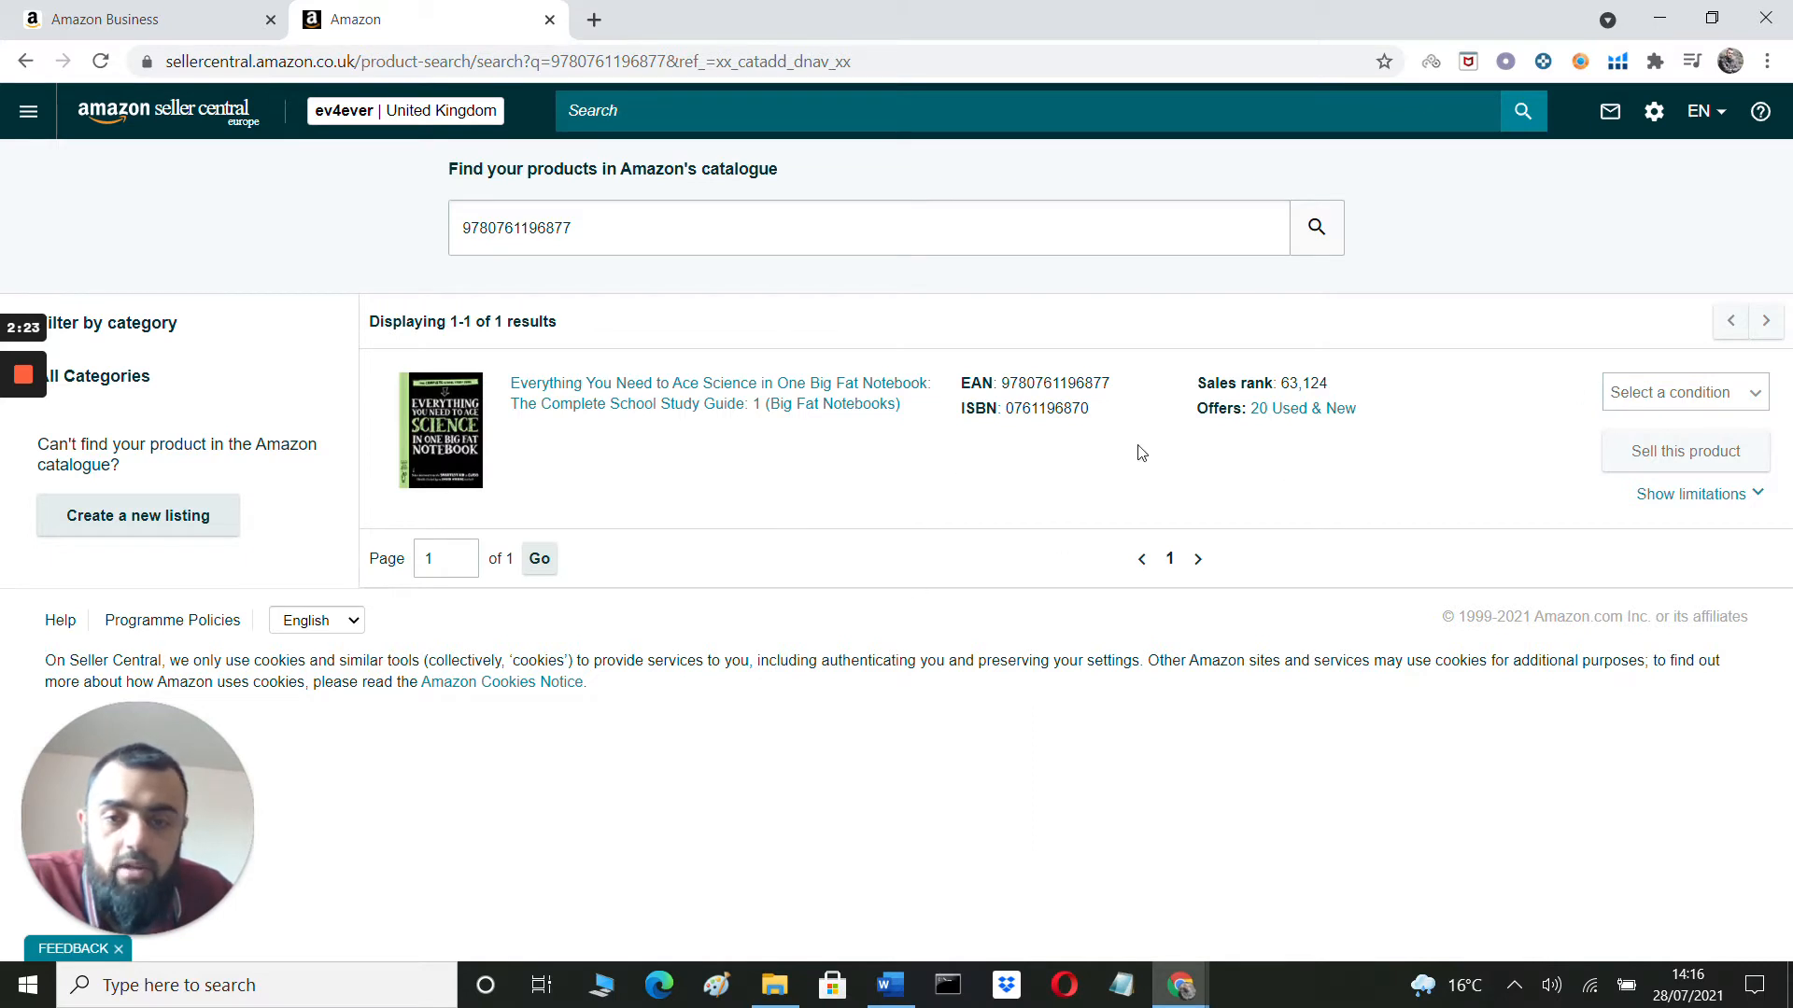
# Set the book's condition to New and start a sell-this-product listing for it.
pyautogui.click(1640, 396)
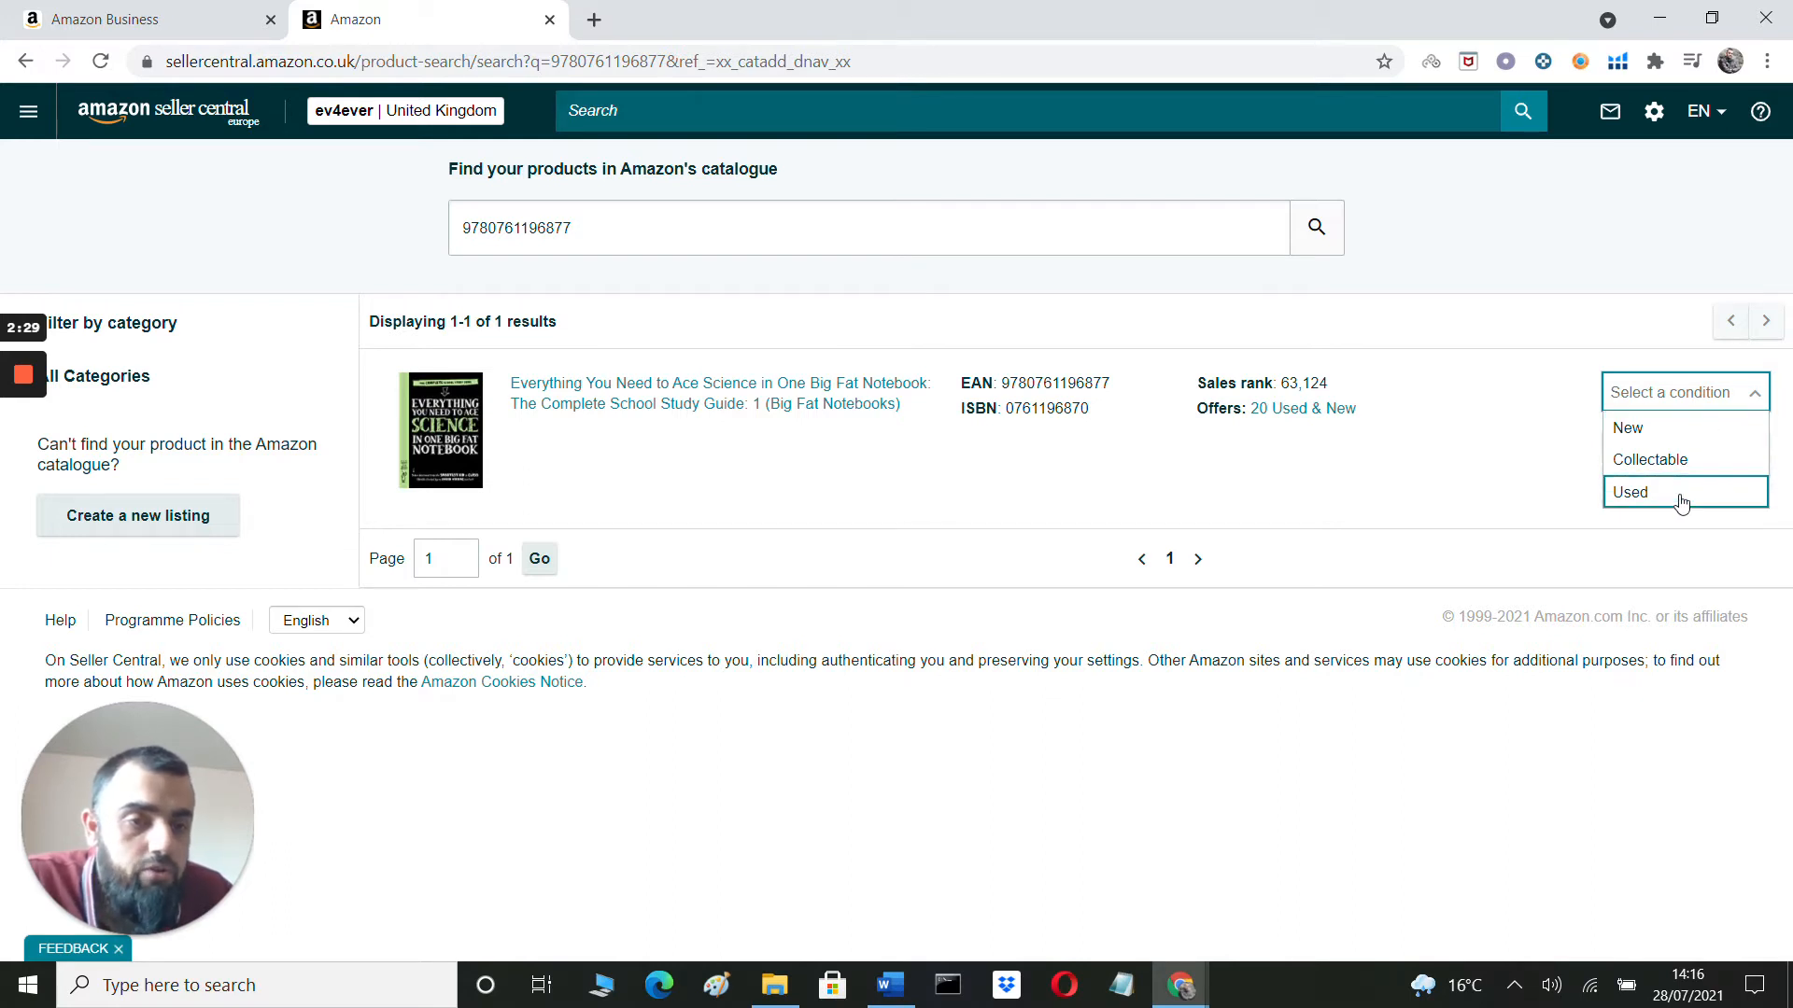
pyautogui.click(1662, 429)
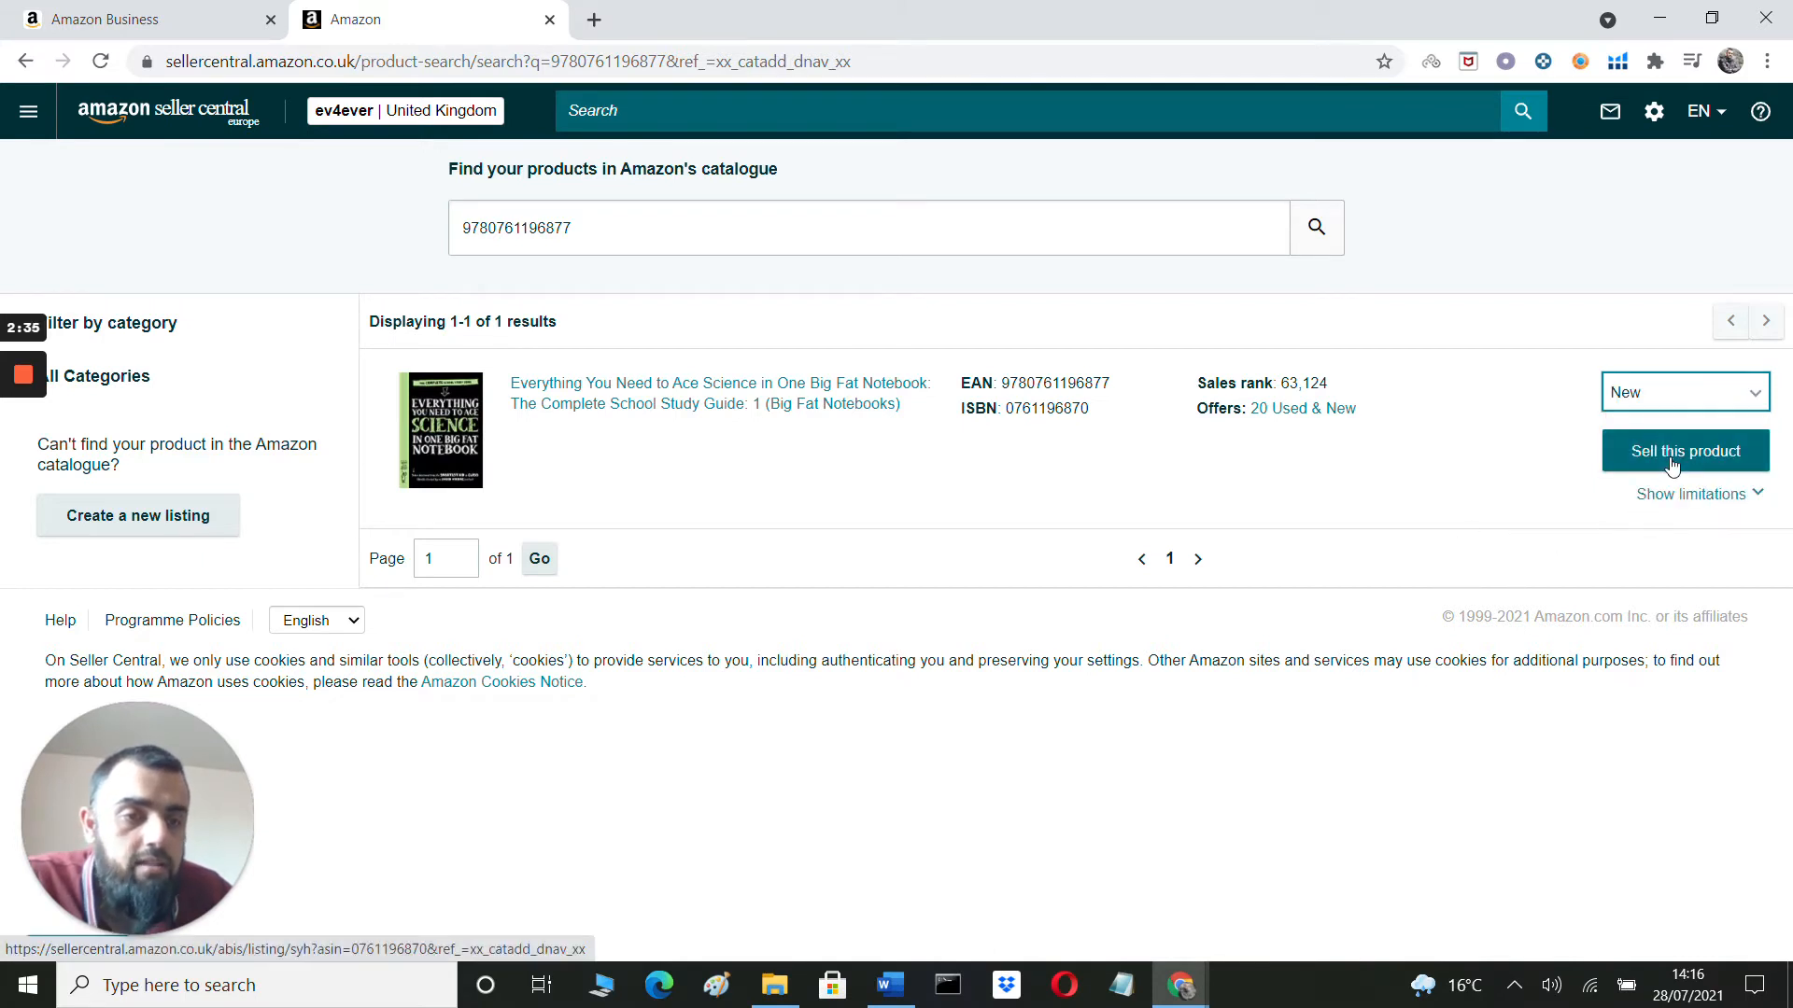
pyautogui.click(1670, 466)
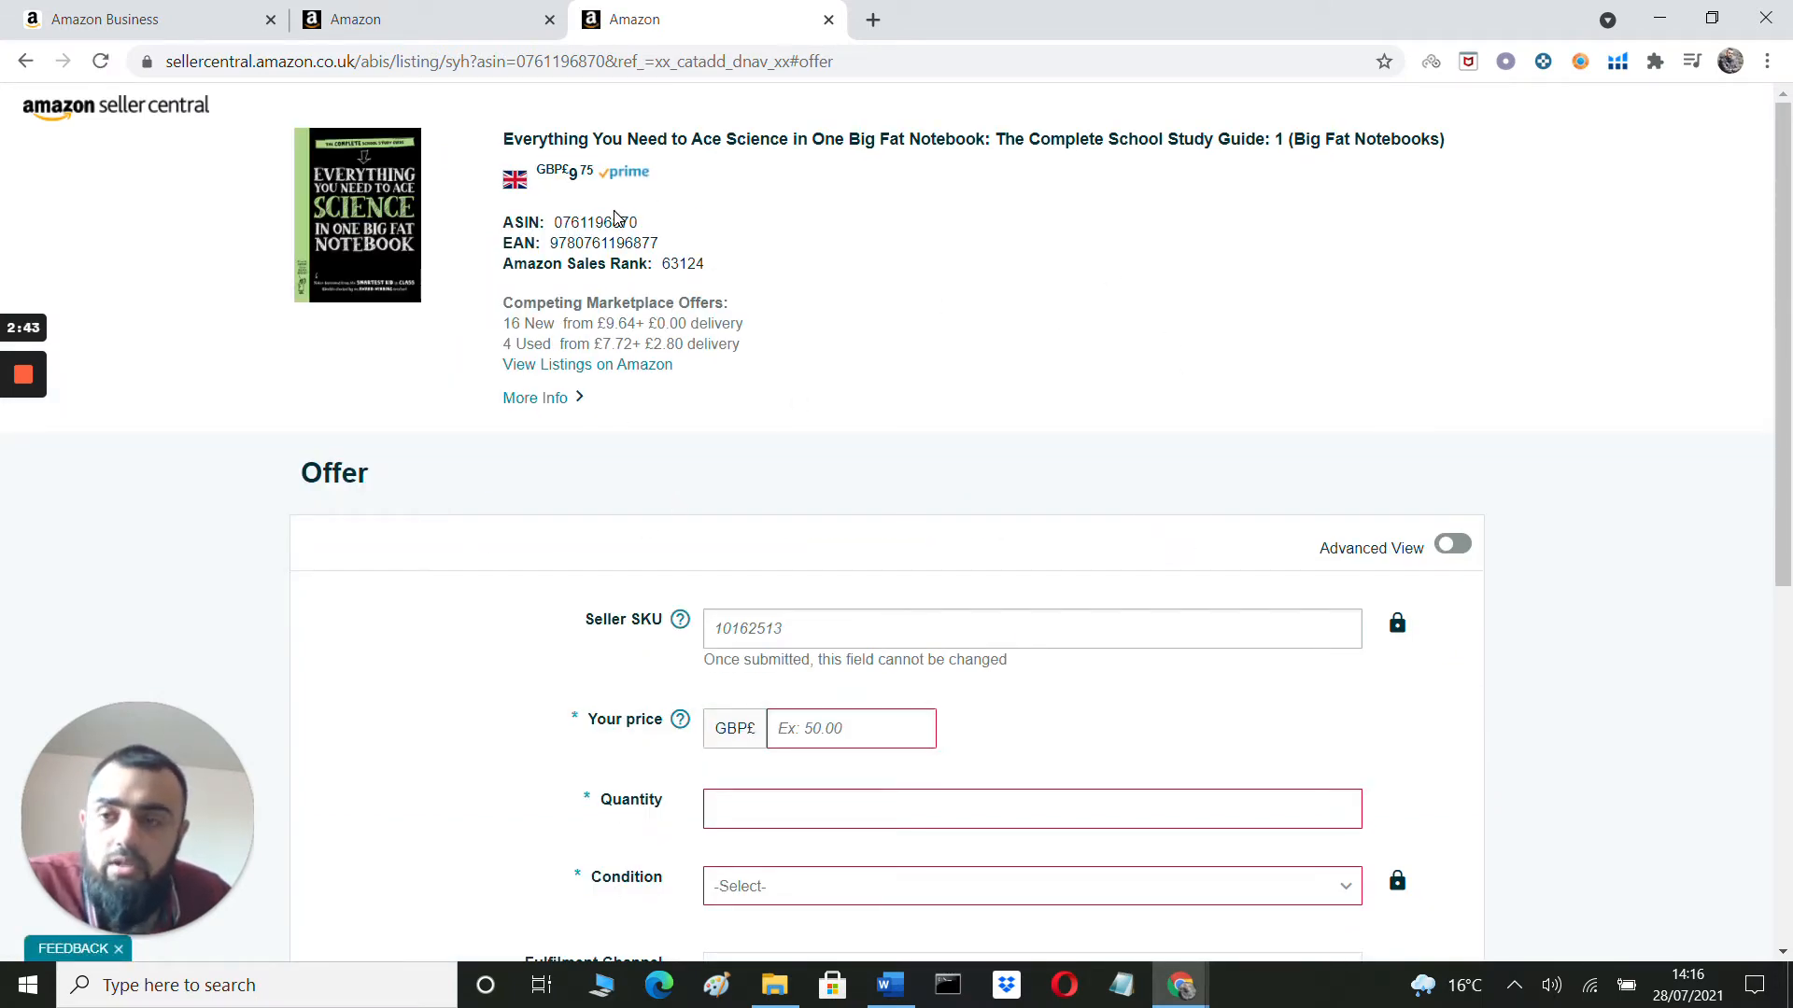
# View the book's existing listing on Amazon and review its price, product details, best sellers rank and customer ratings.
pyautogui.click(590, 364)
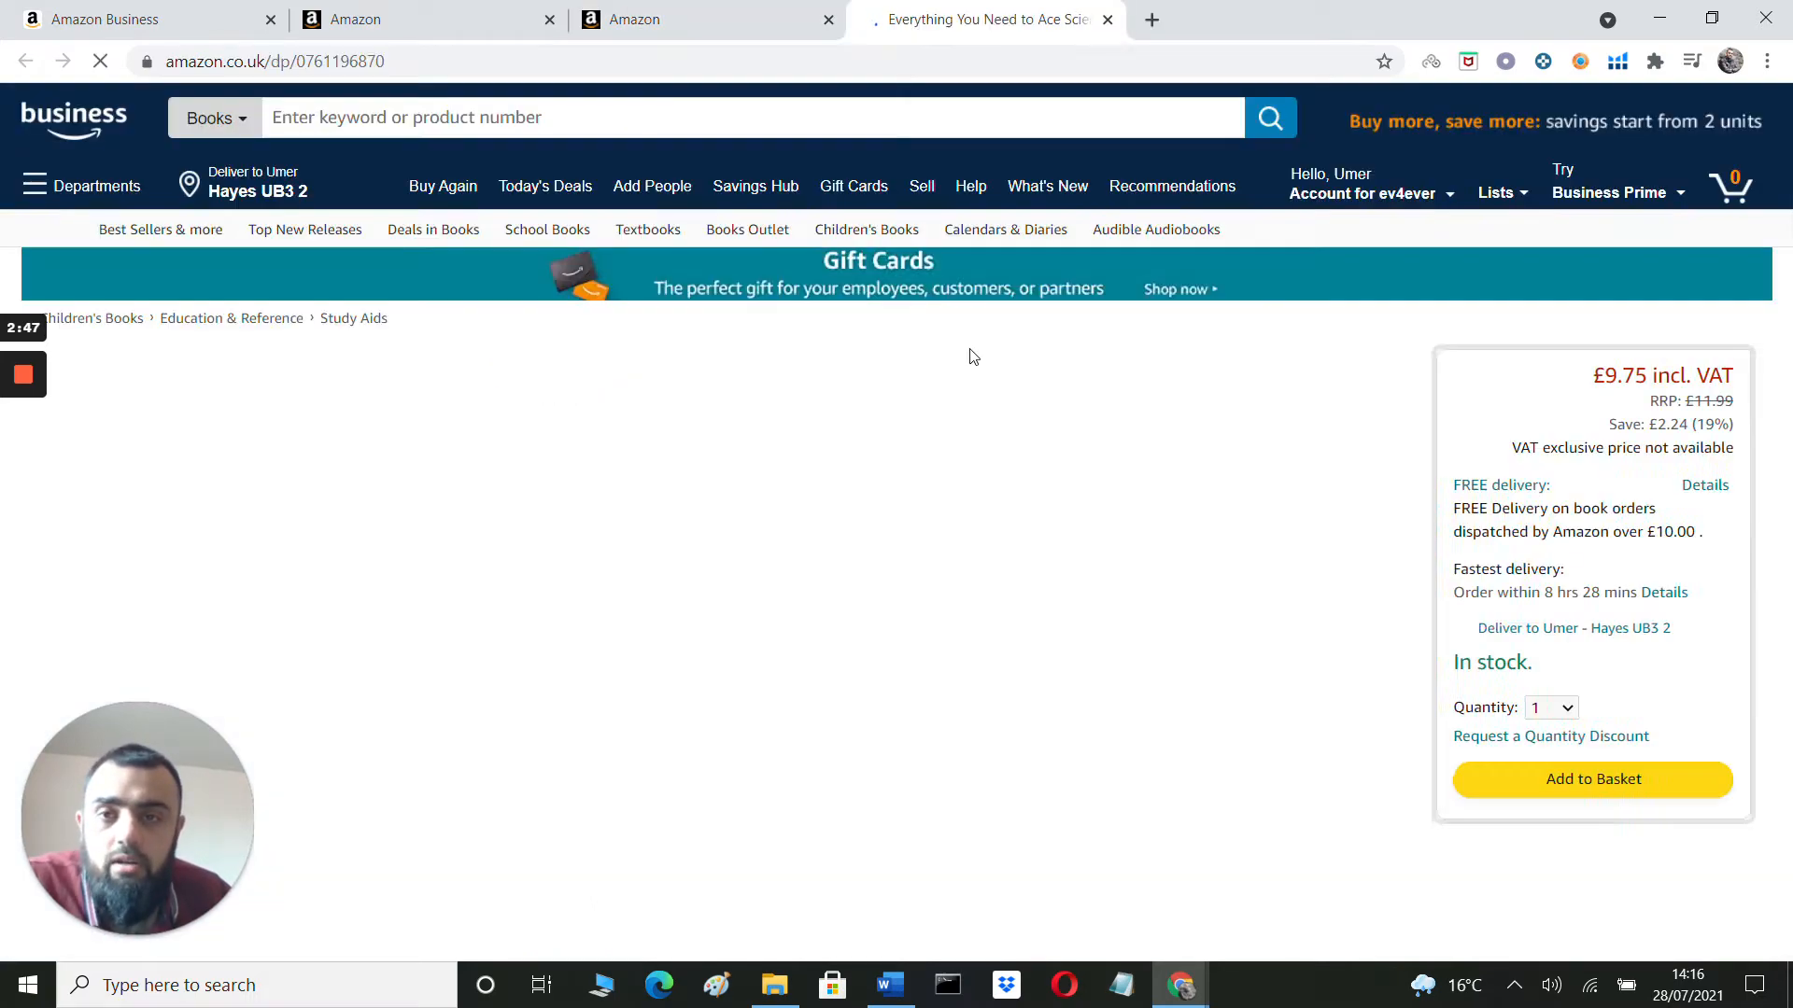
pyautogui.scroll(-3, 781, 551)
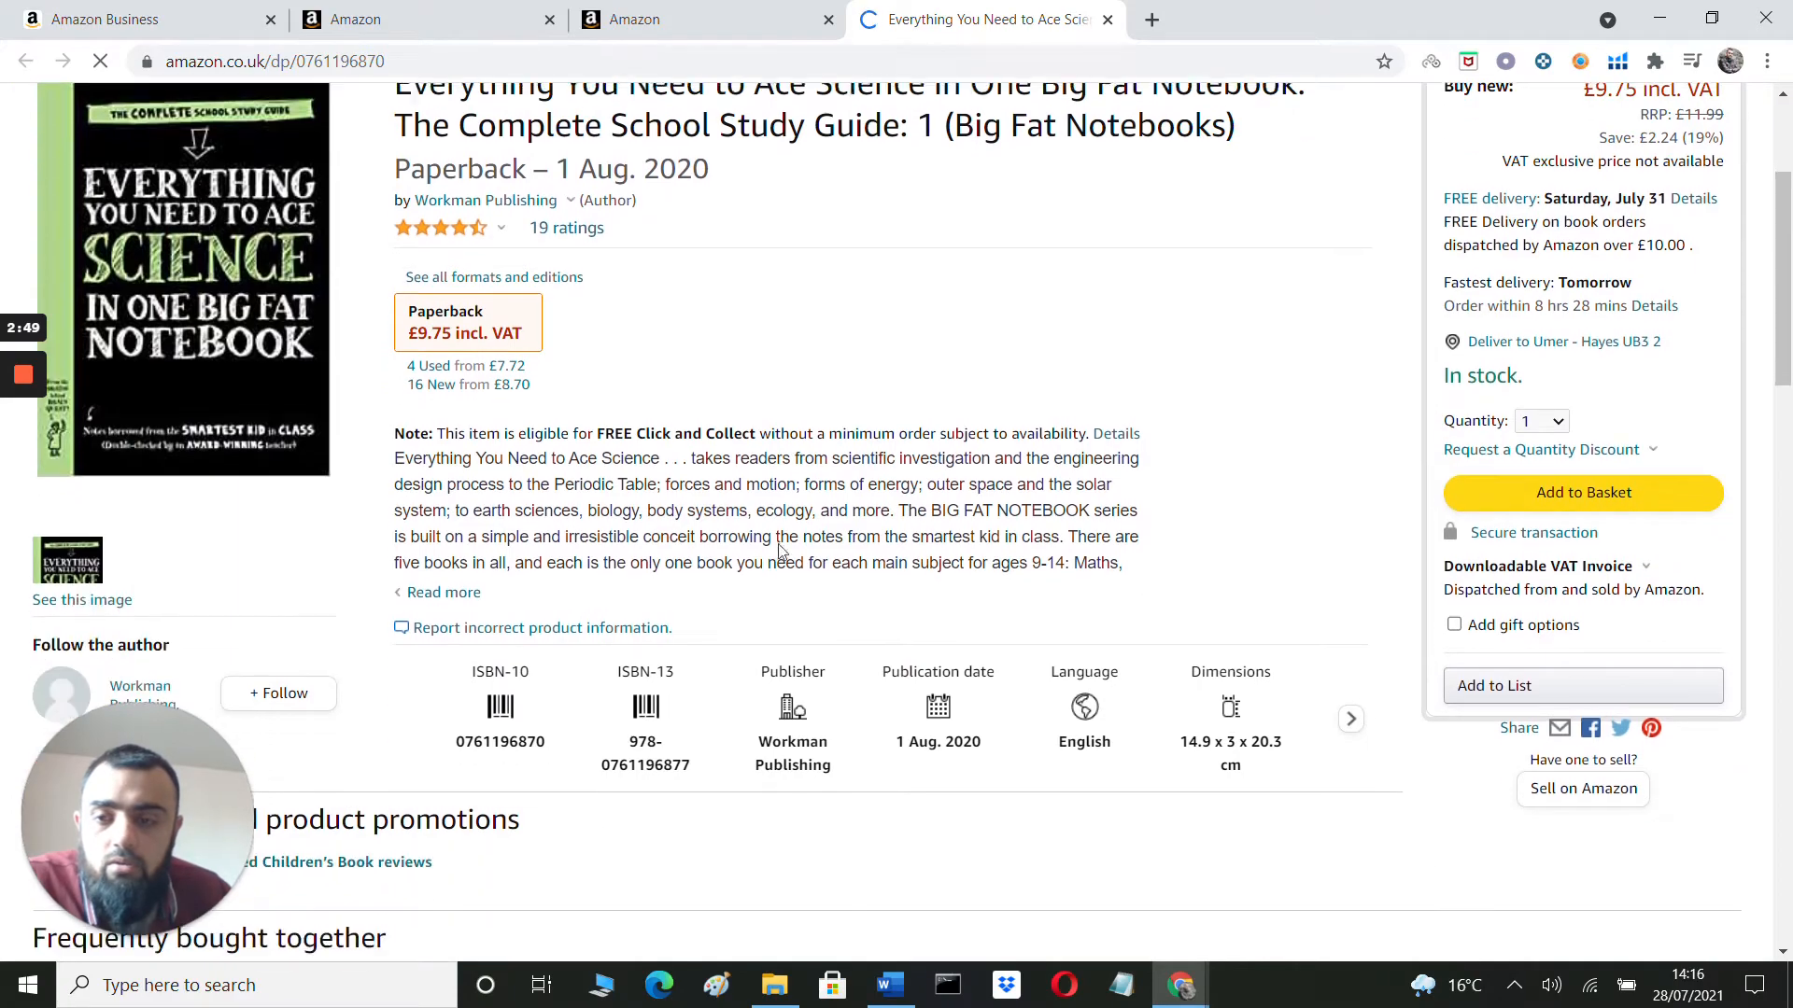
pyautogui.scroll(-7, 780, 551)
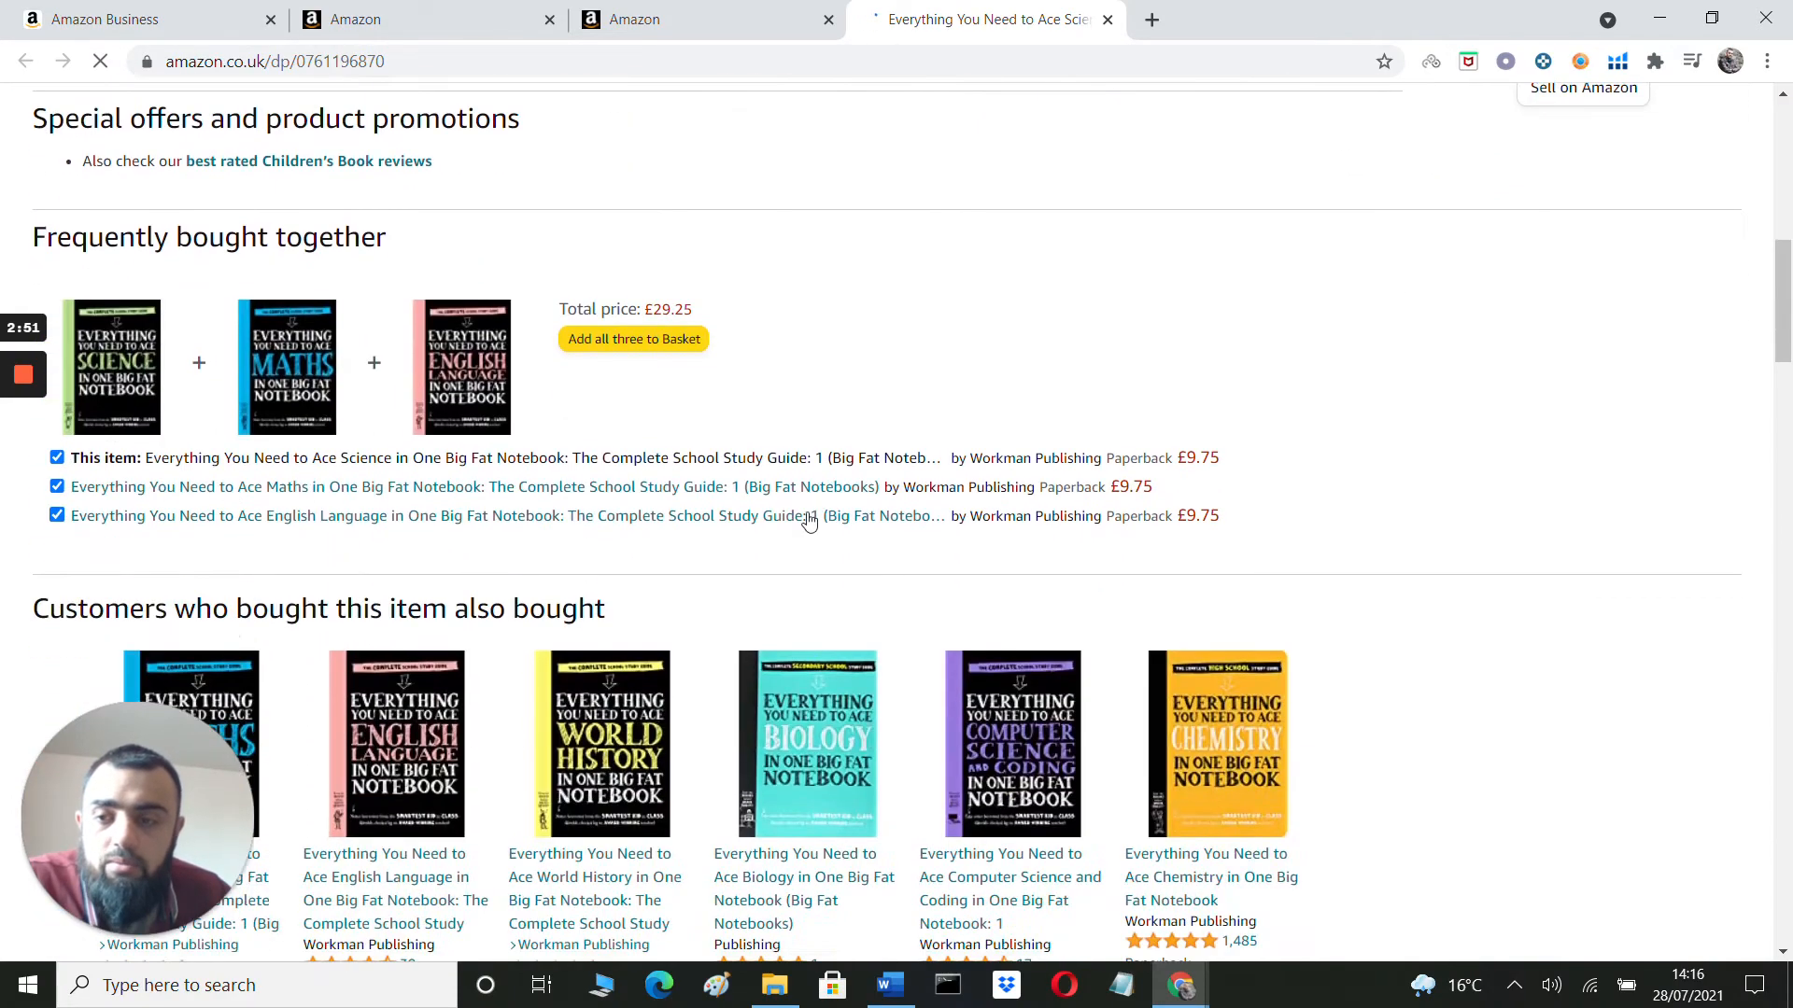
pyautogui.scroll(-12, 808, 521)
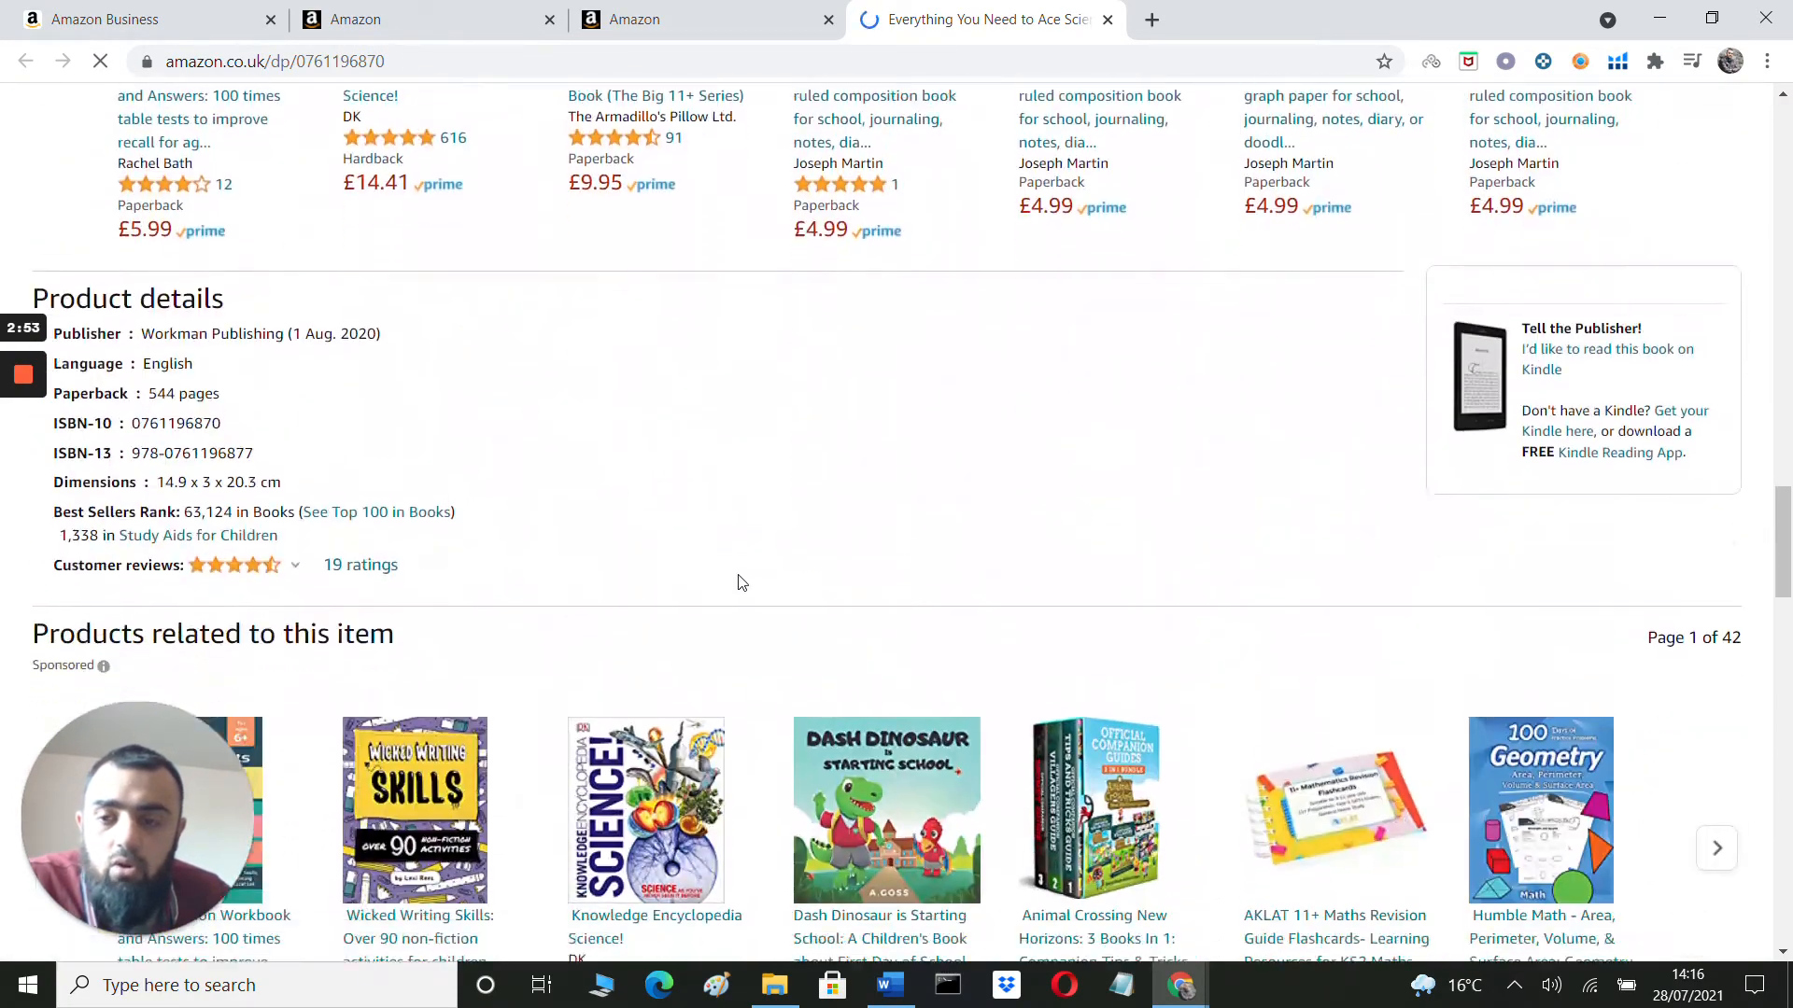
pyautogui.scroll(-2, 741, 583)
pyautogui.scroll(2, 730, 568)
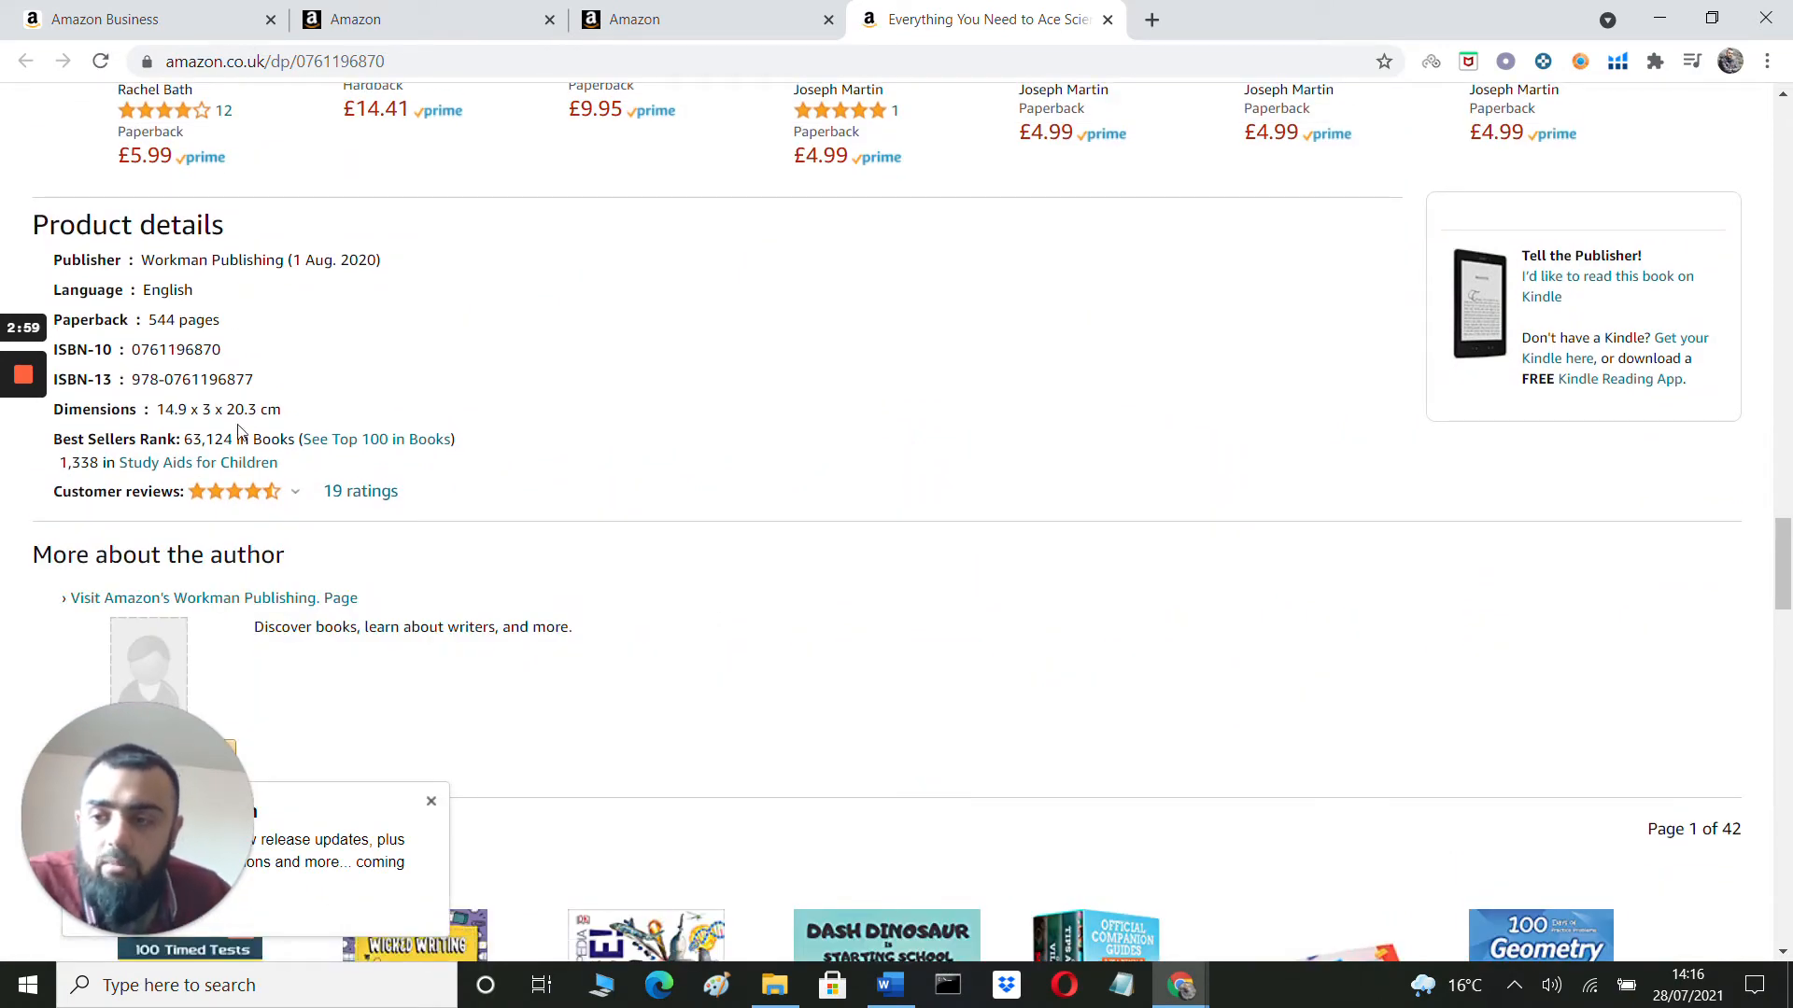
pyautogui.moveTo(233, 492)
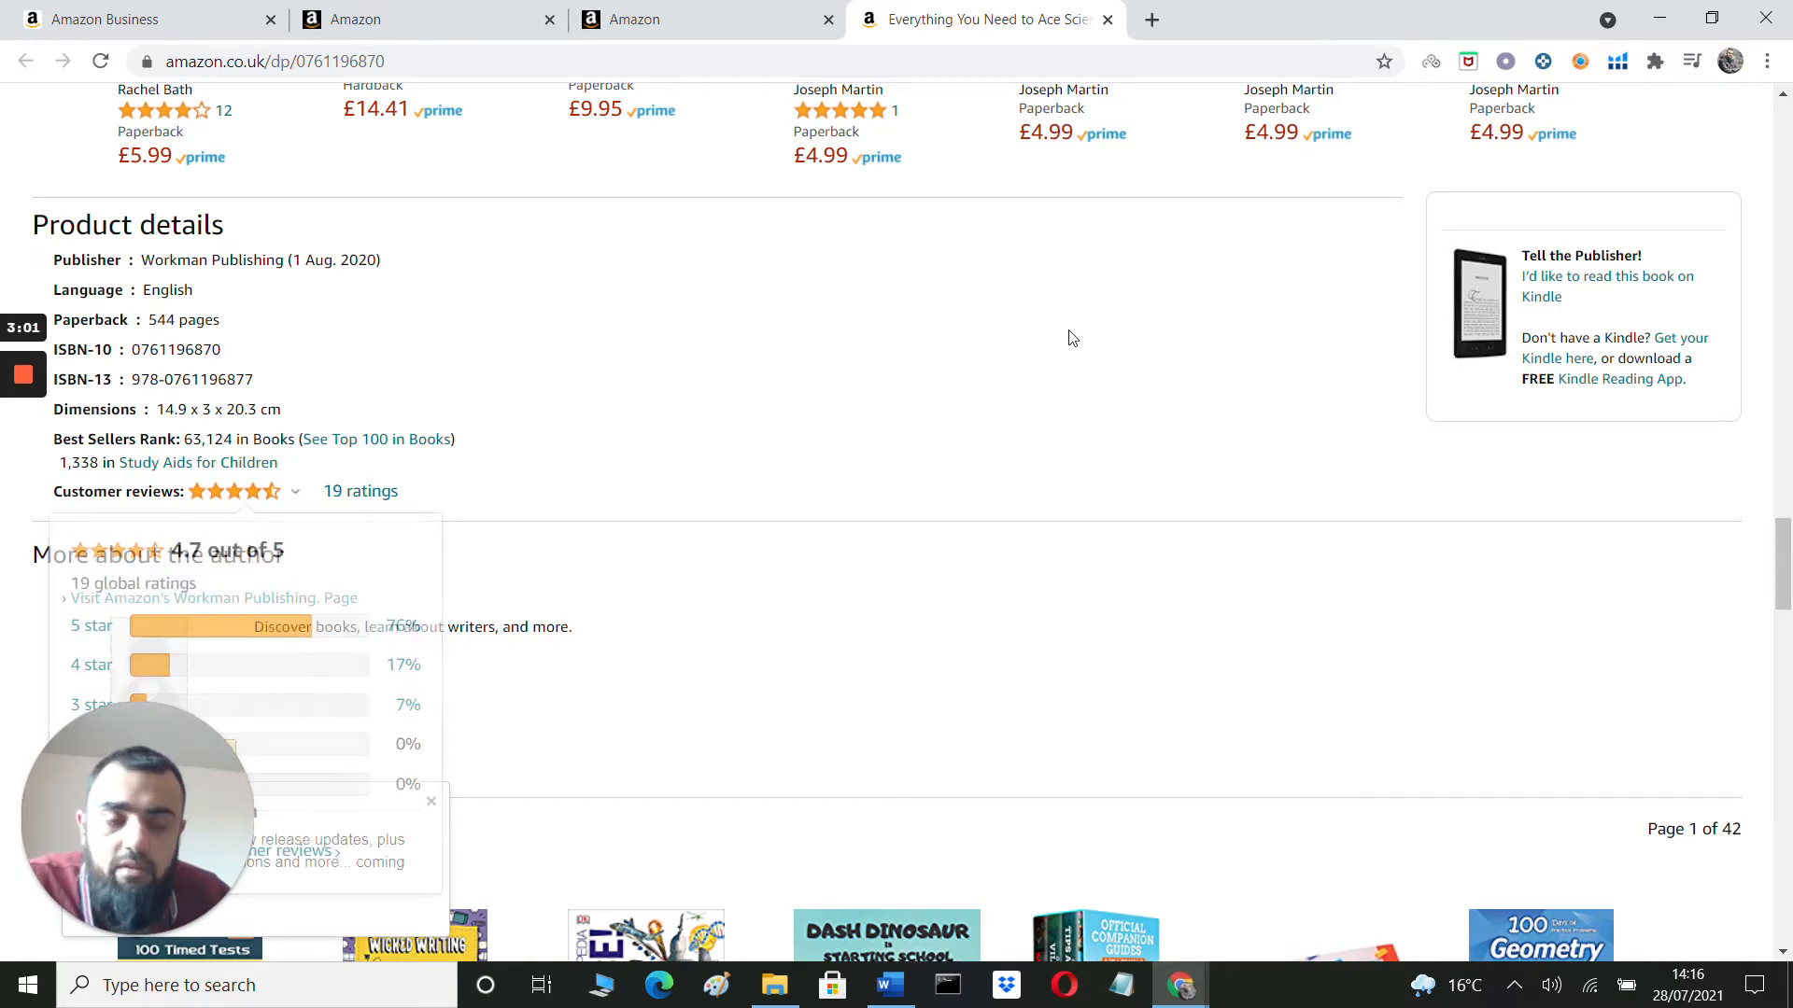
pyautogui.scroll(-10, 1070, 334)
pyautogui.scroll(15, 1071, 336)
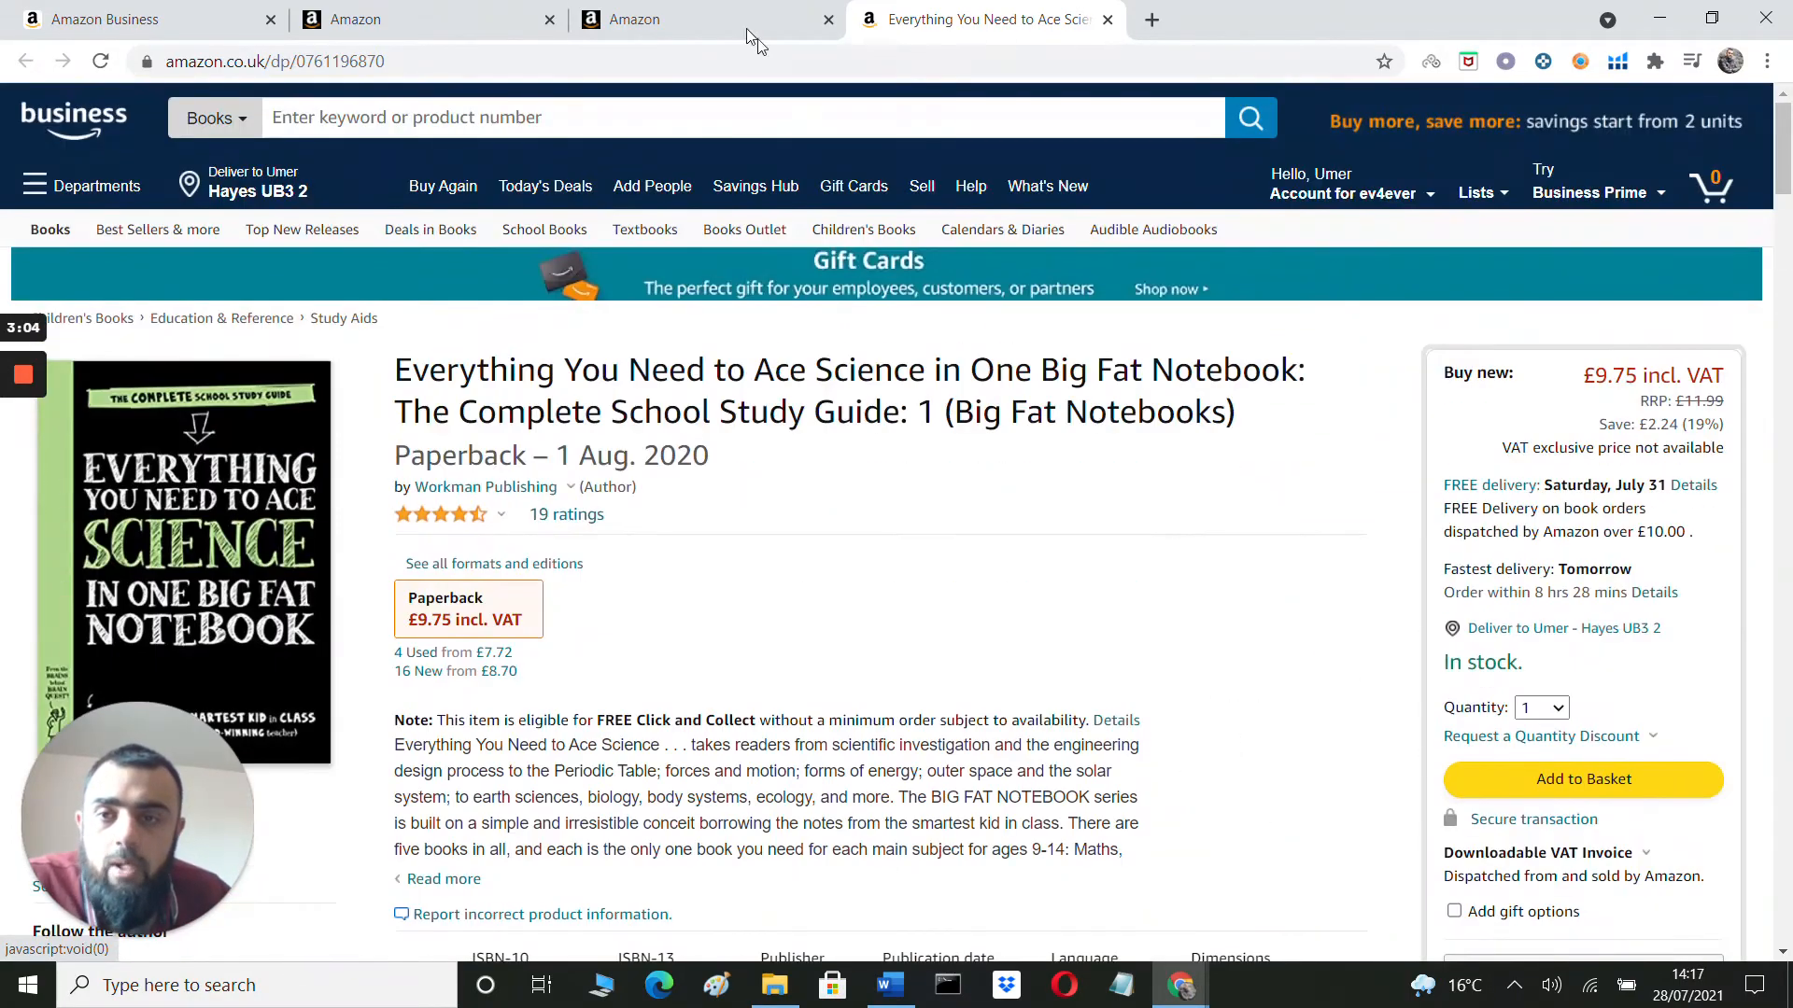
# Return to the book's offer form and review the SKU, price, quantity, condition and fulfilment channel fields.
pyautogui.click(747, 28)
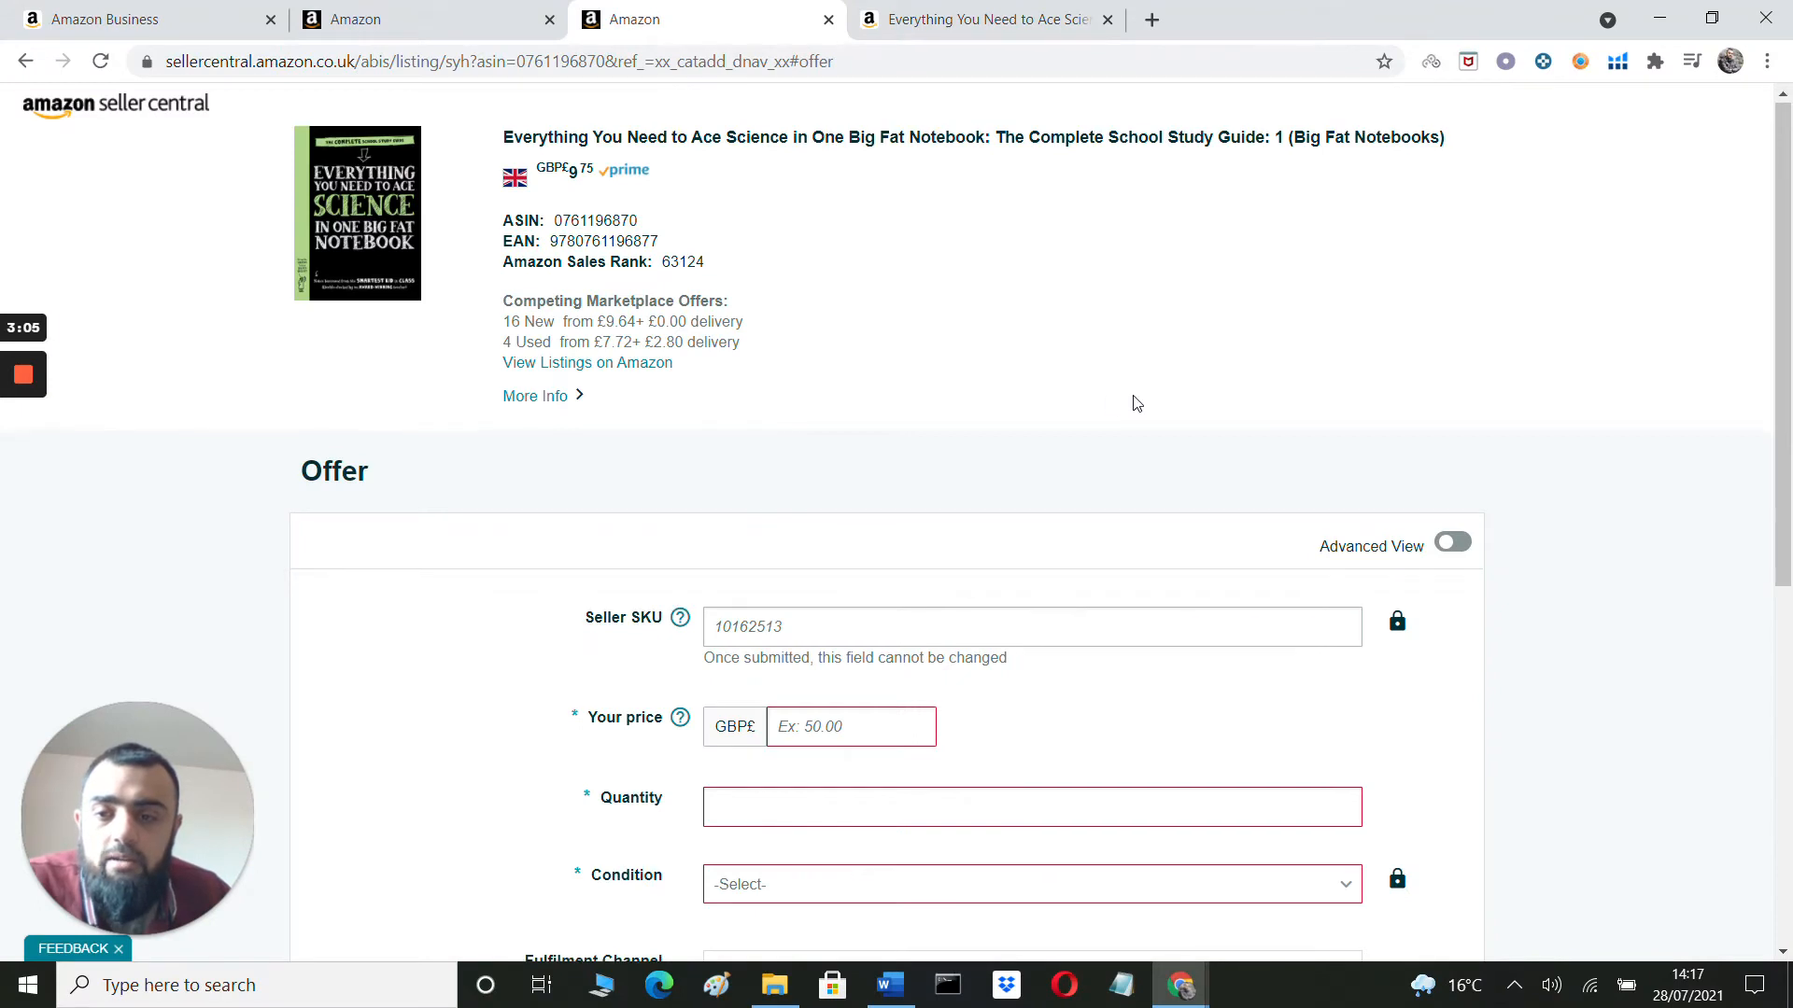
pyautogui.scroll(-4, 1132, 401)
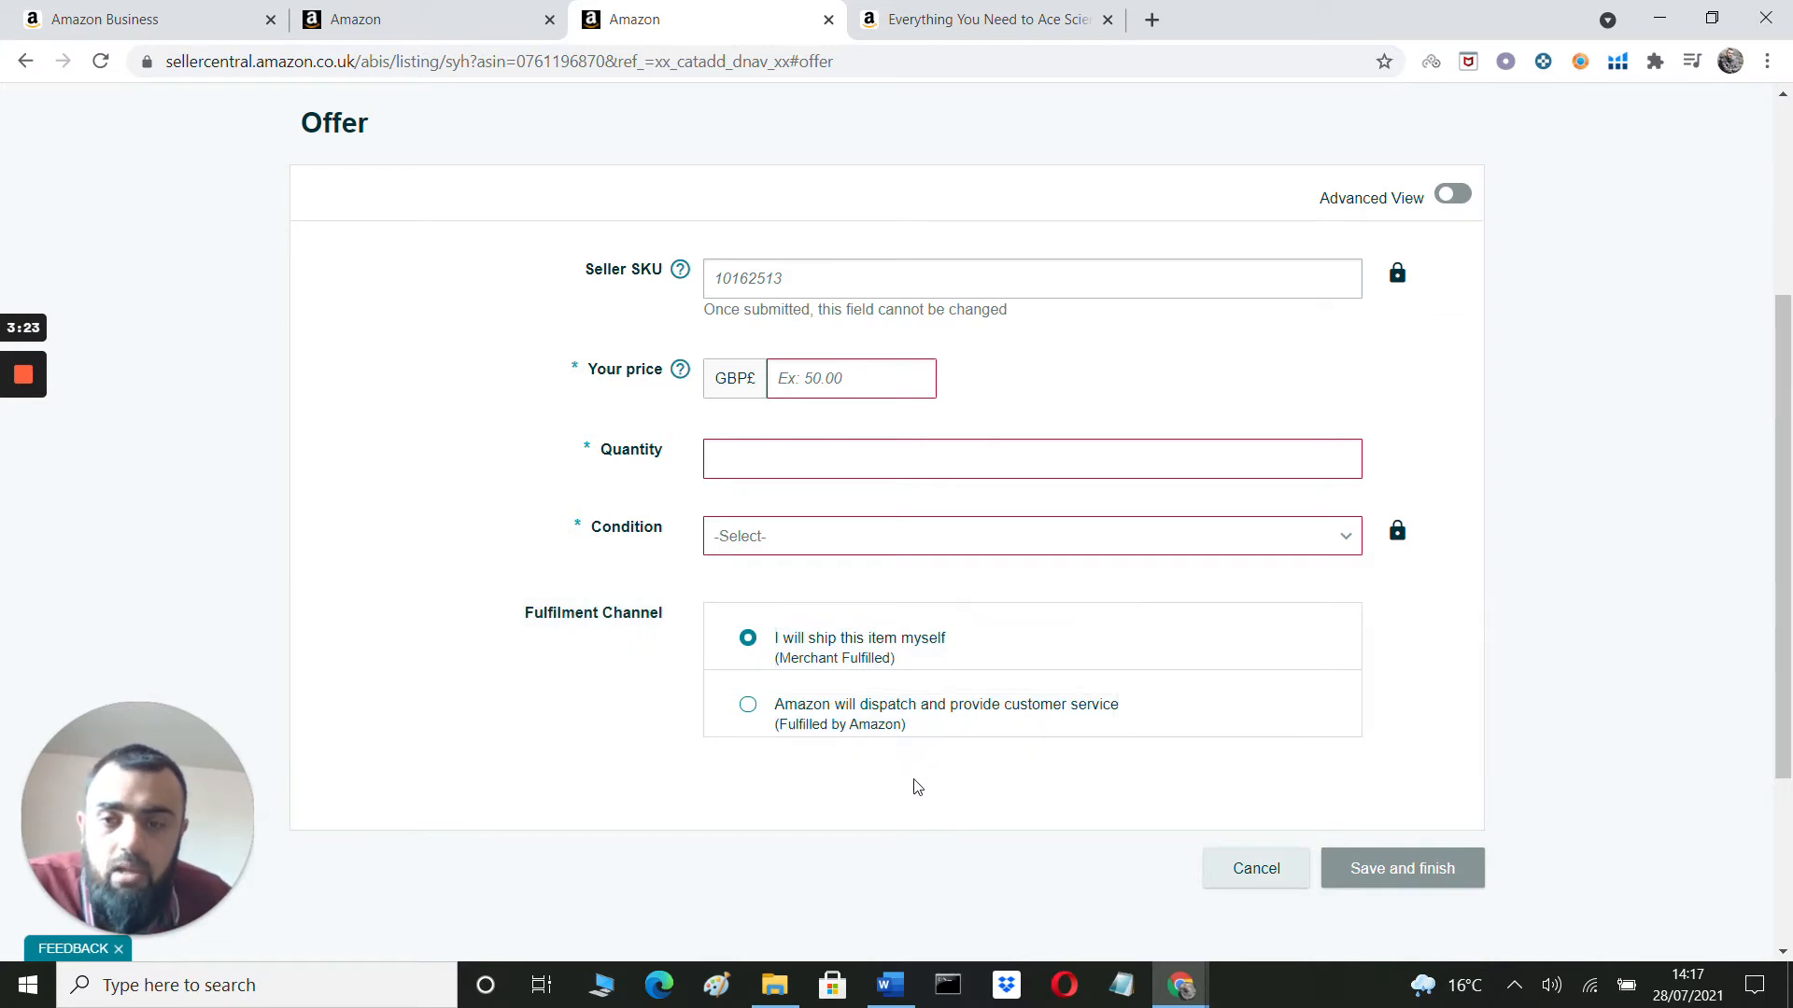
pyautogui.scroll(3, 1503, 364)
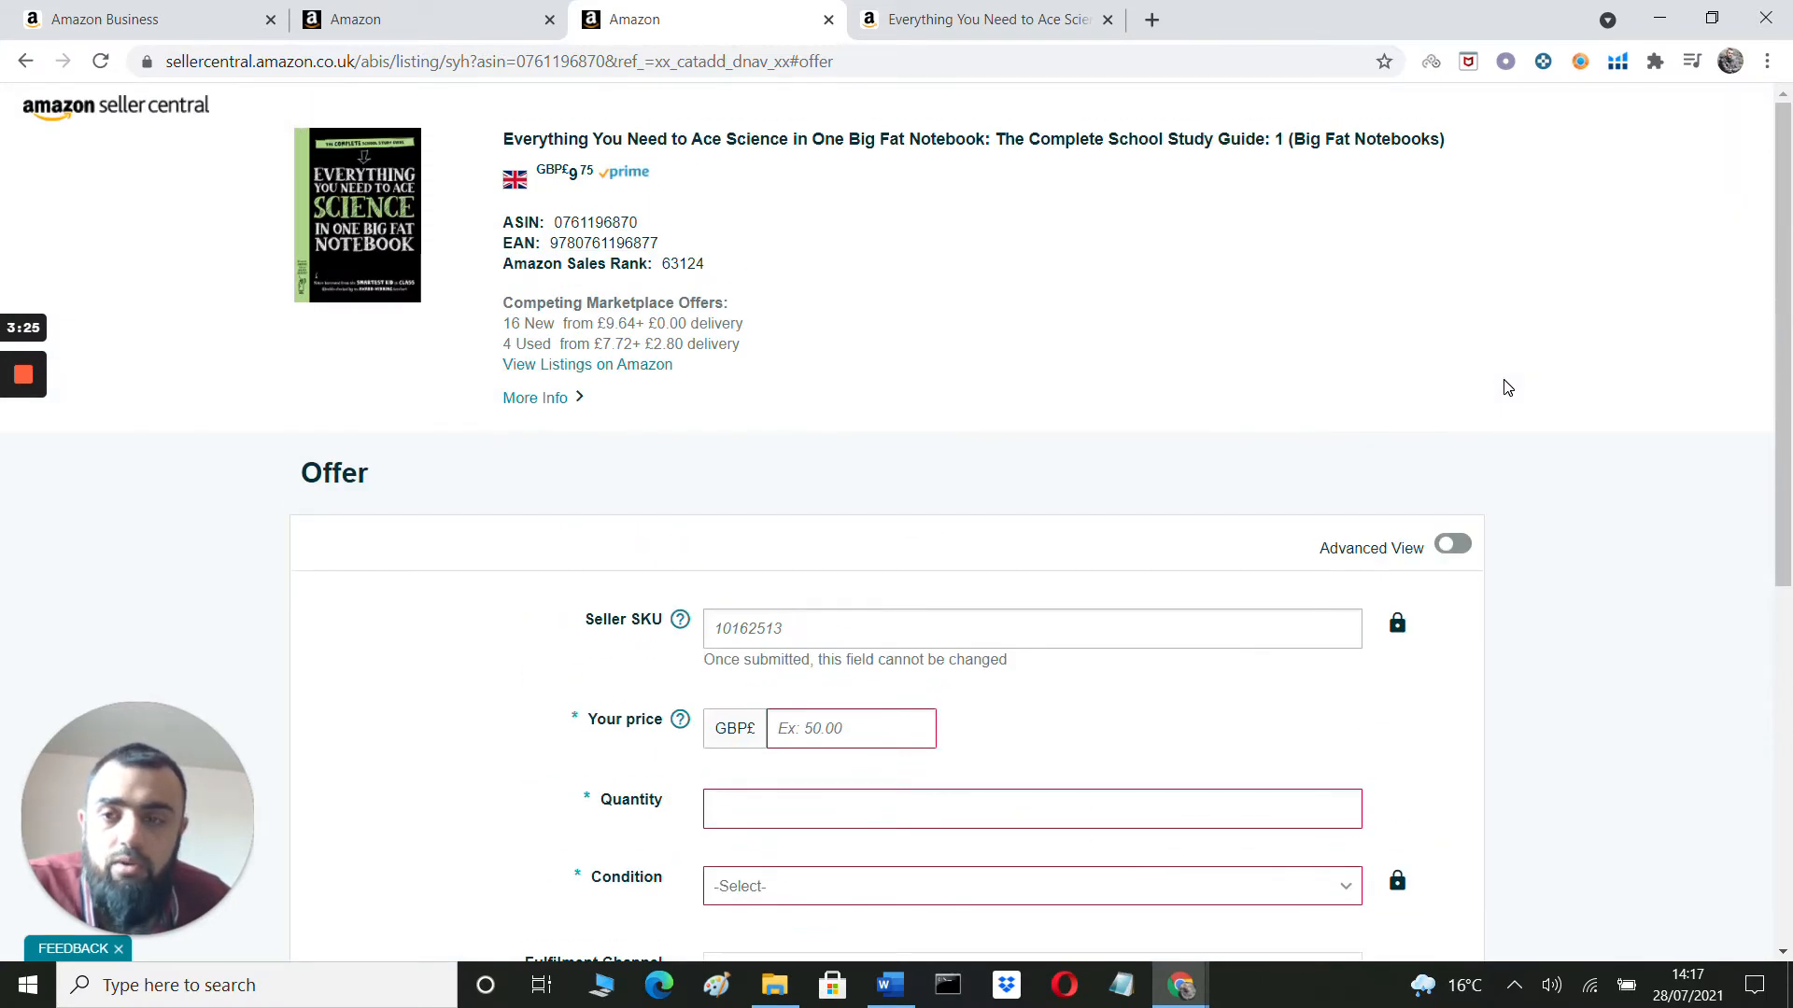
pyautogui.scroll(-2, 1503, 385)
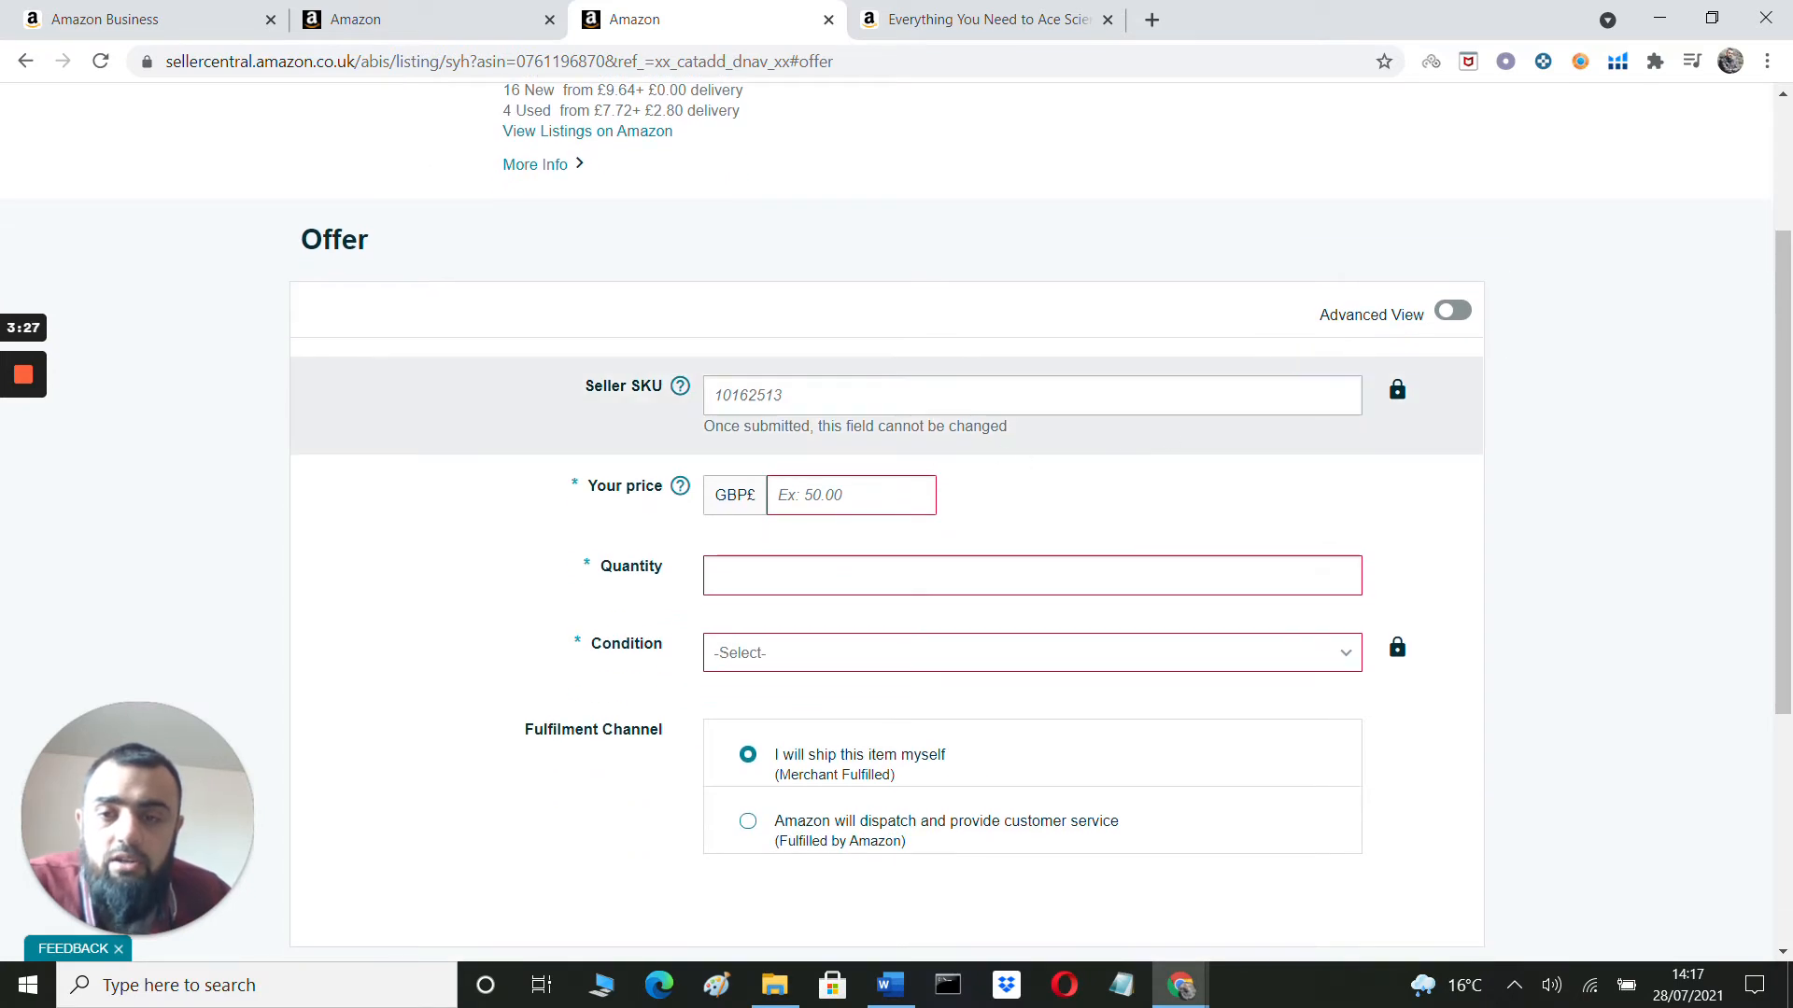
# Set the Seller SKU of the science book offer to Onebigfatnotebook_280721.
pyautogui.click(1037, 396)
pyautogui.scroll(1, 1095, 282)
pyautogui.scroll(2, 988, 439)
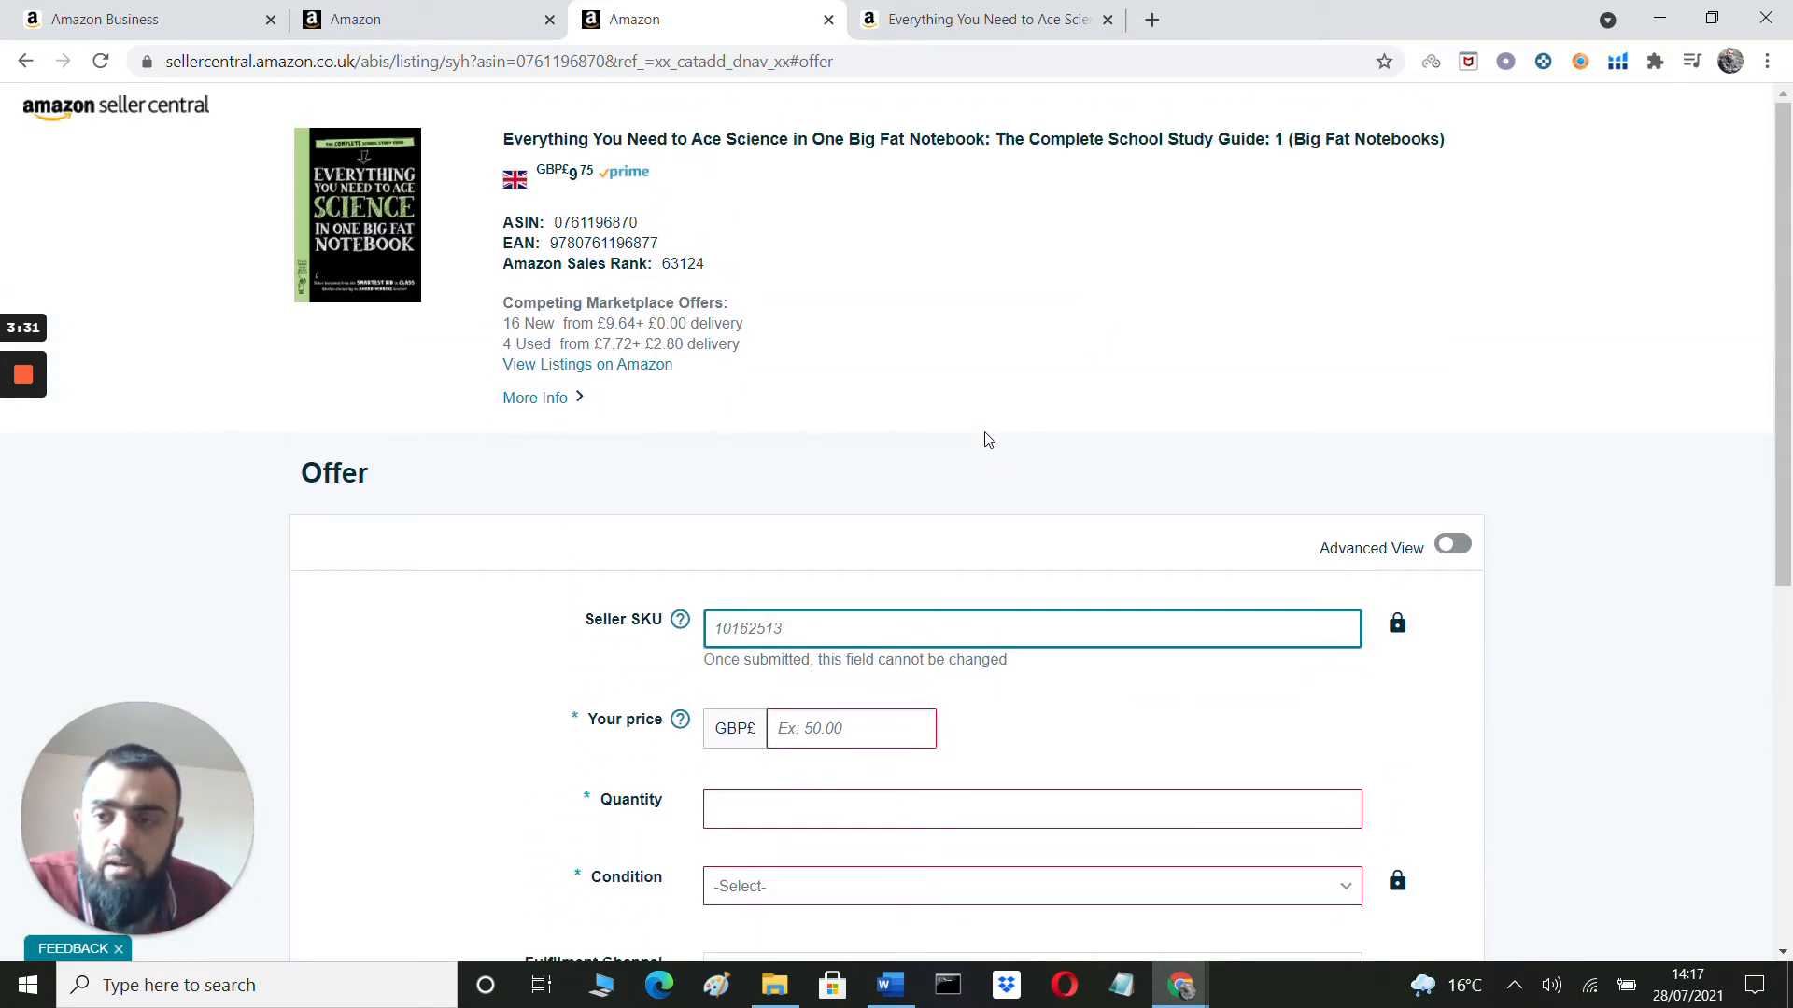
pyautogui.click(873, 621)
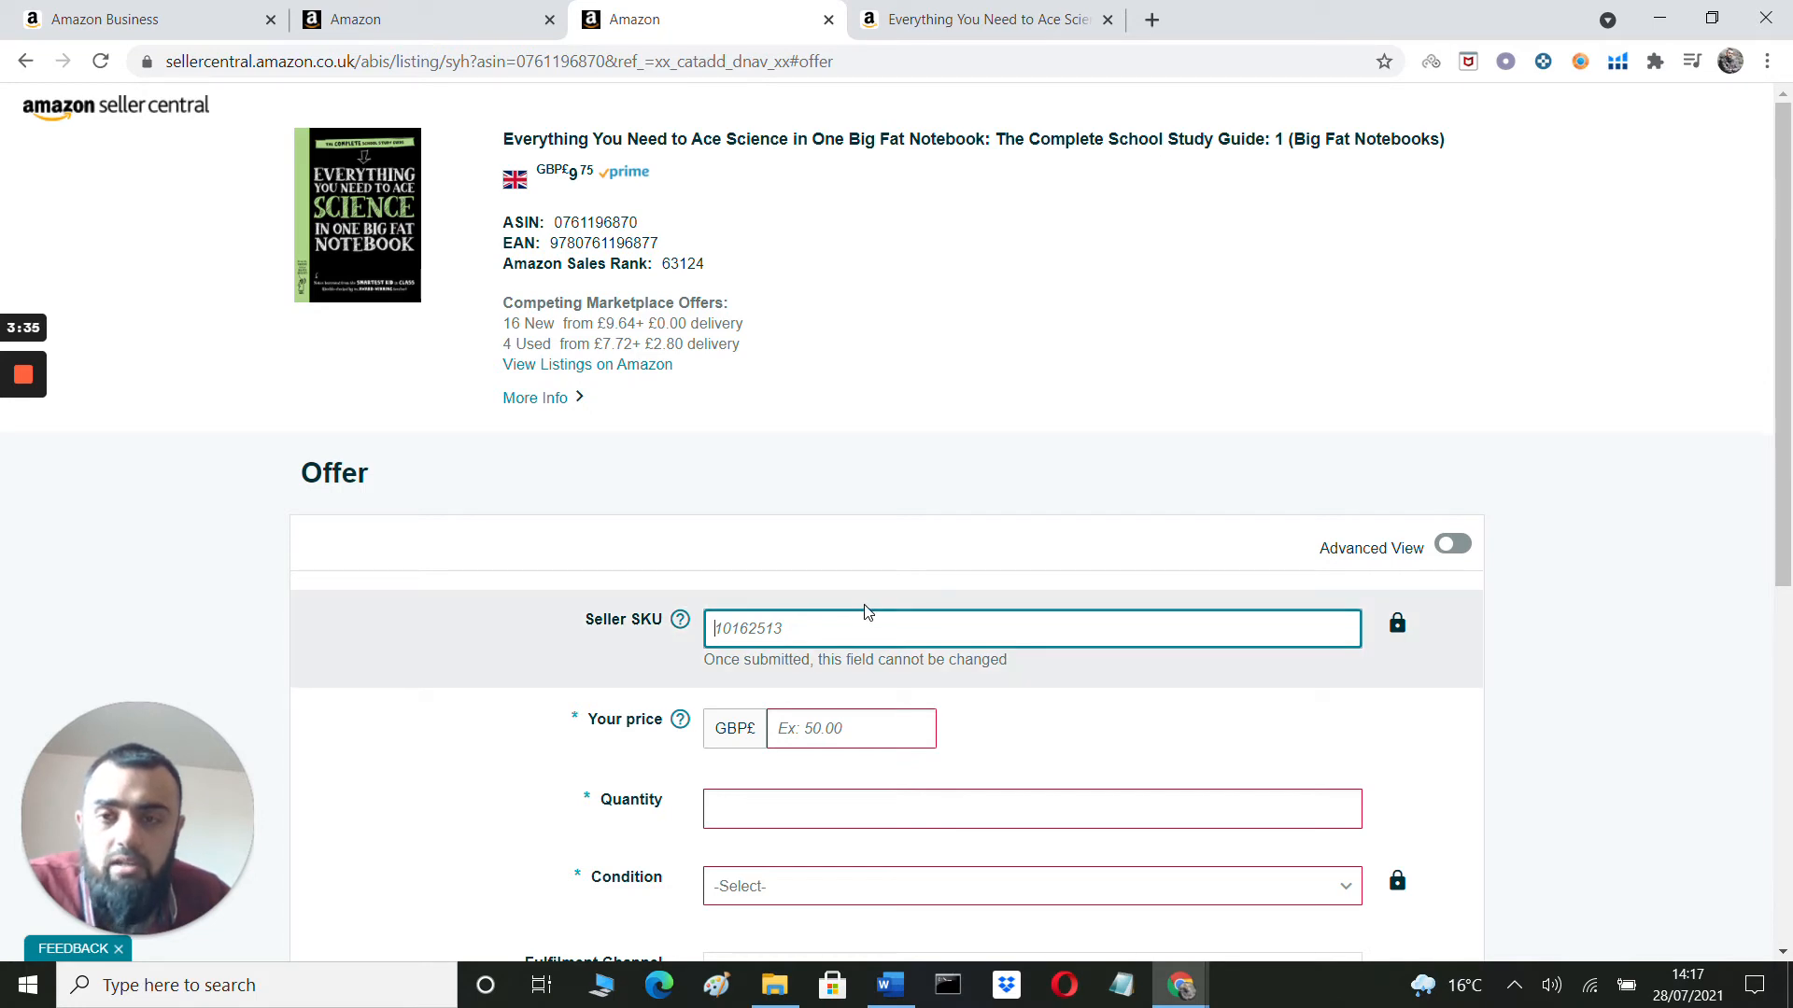
pyautogui.click(873, 625)
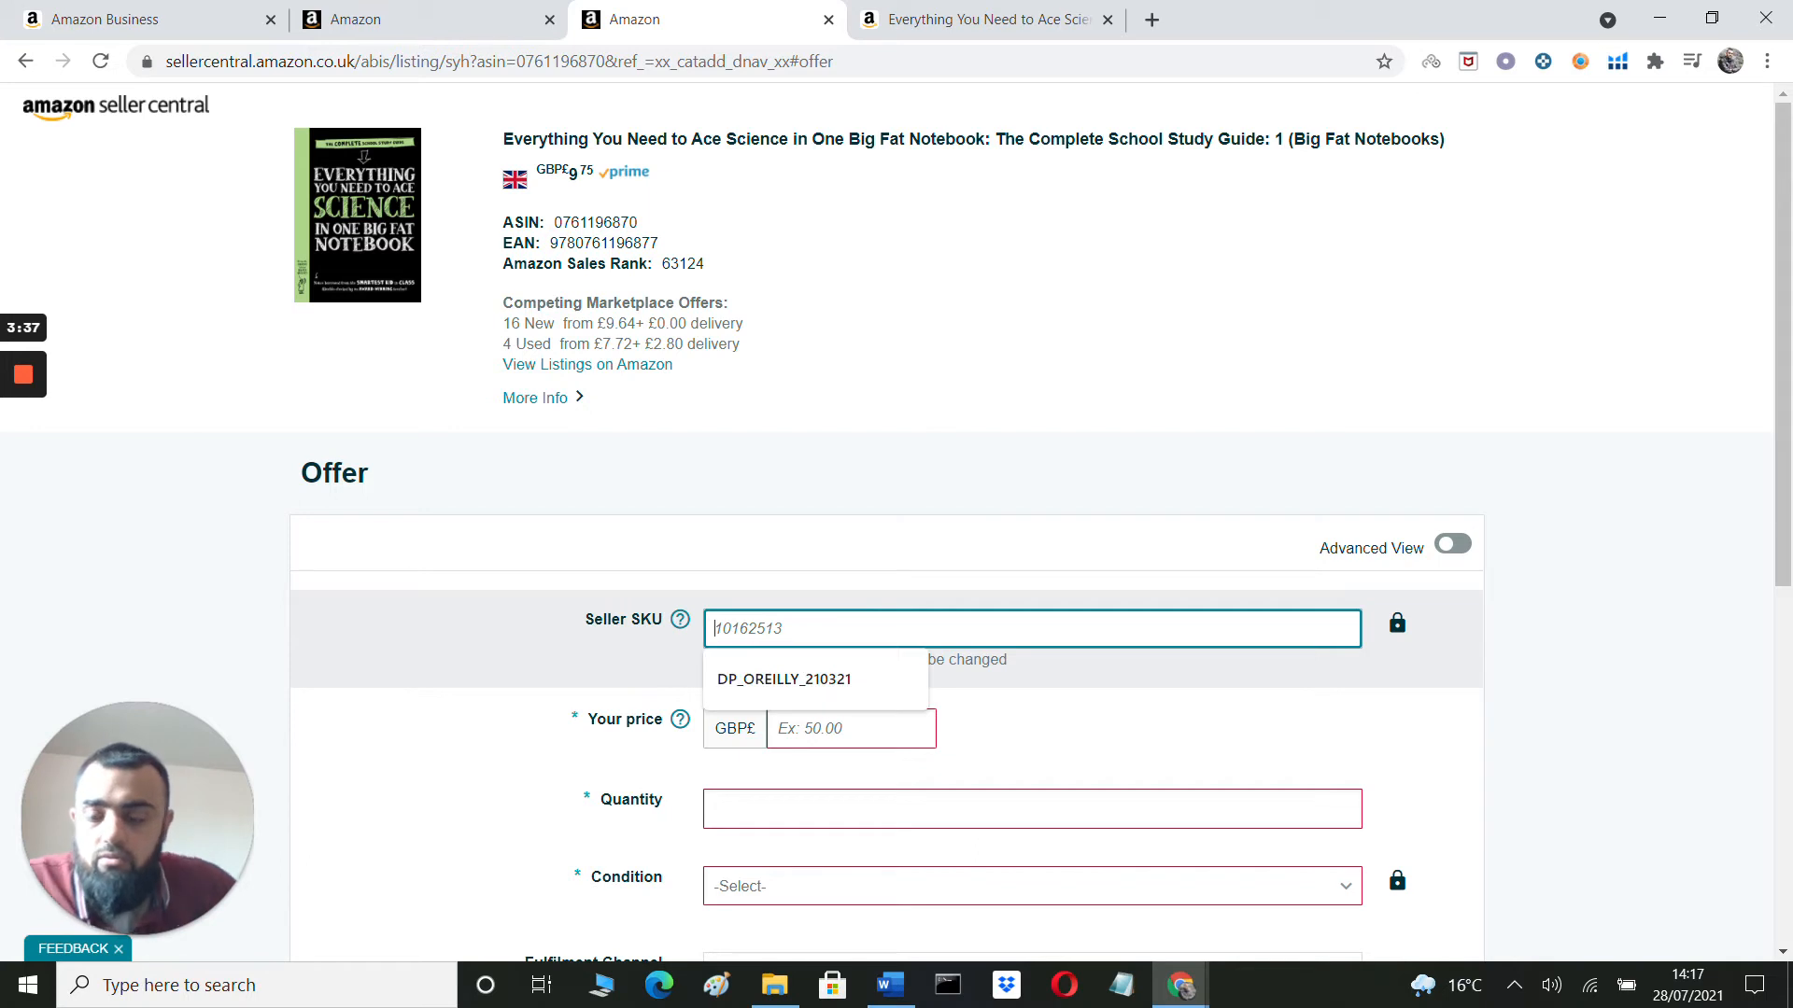
pyautogui.write('Oneb')
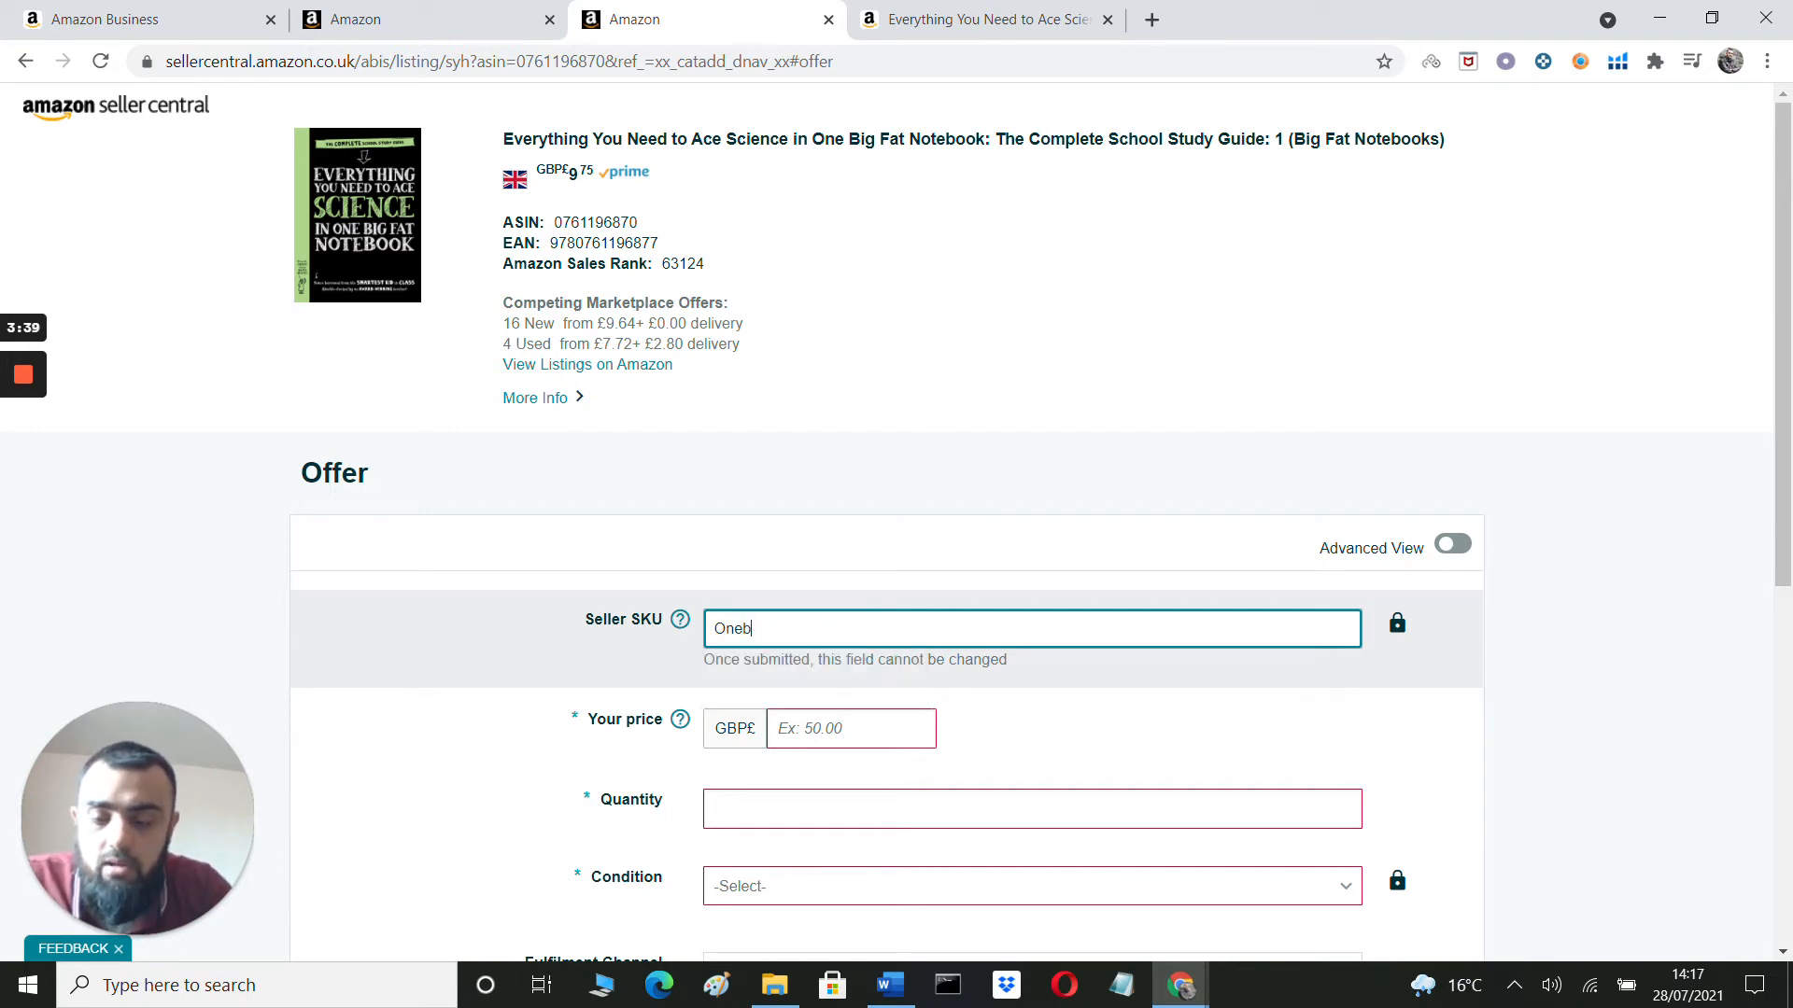
pyautogui.write('igfatnot')
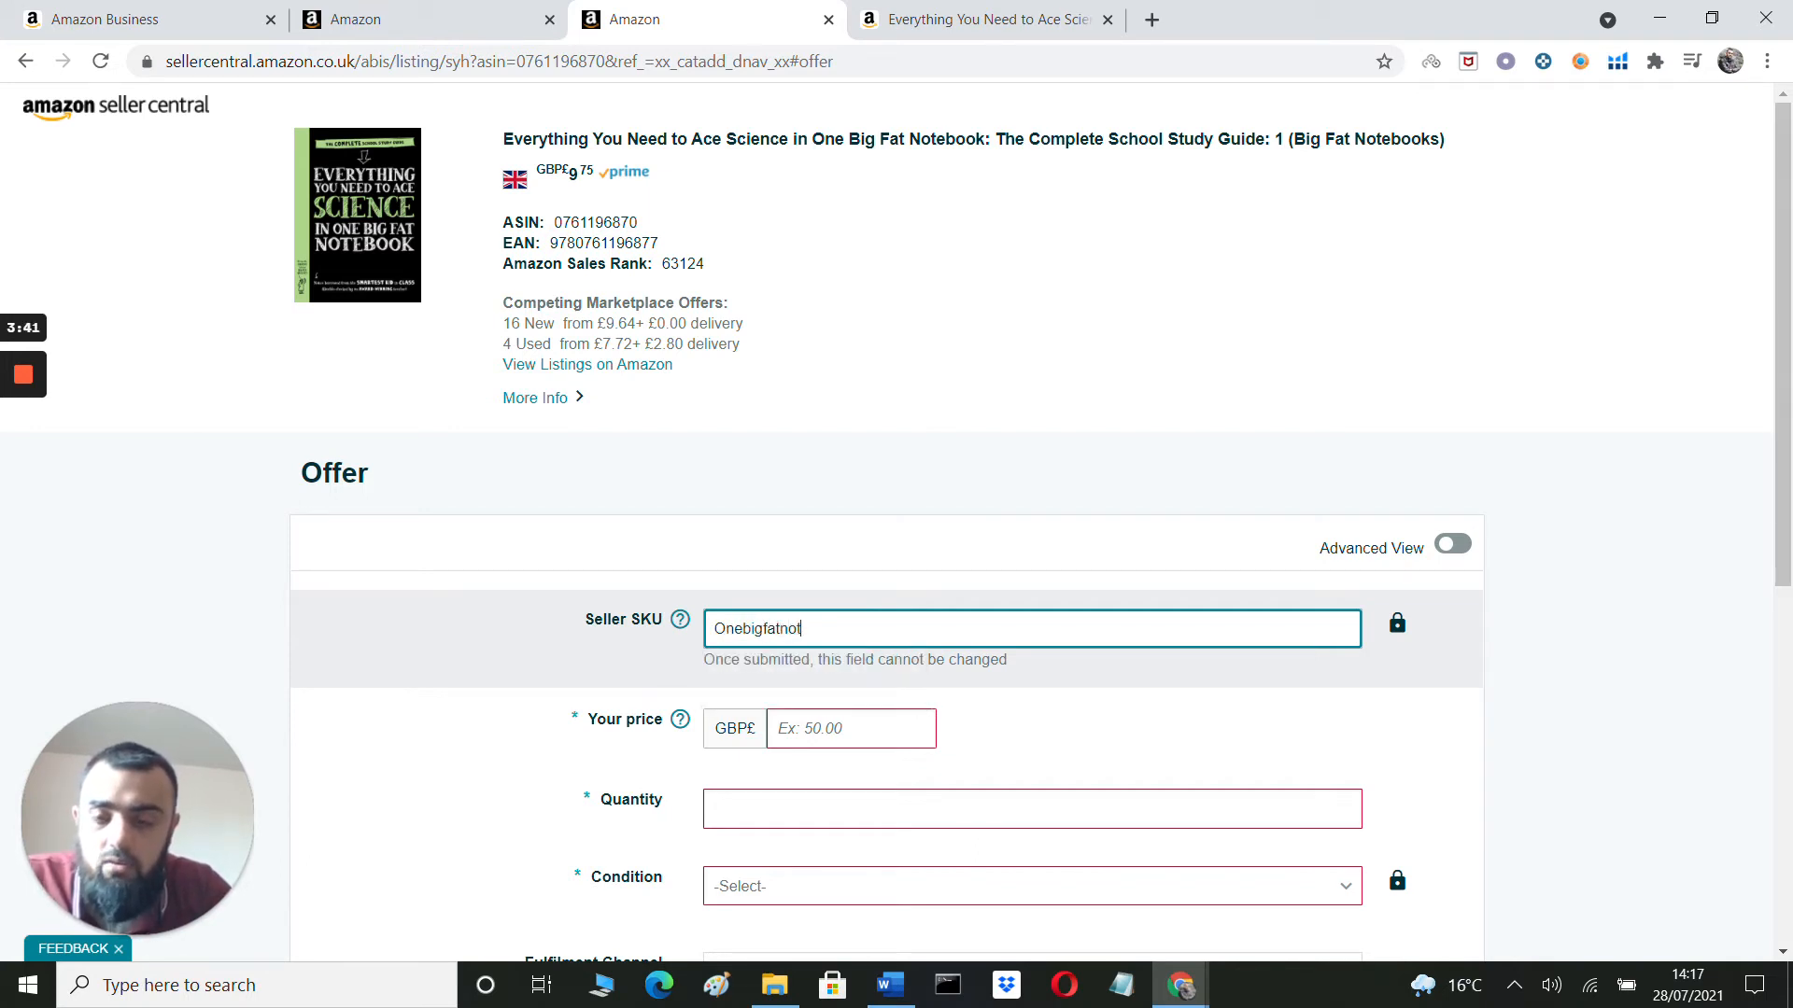
pyautogui.write('ebook_')
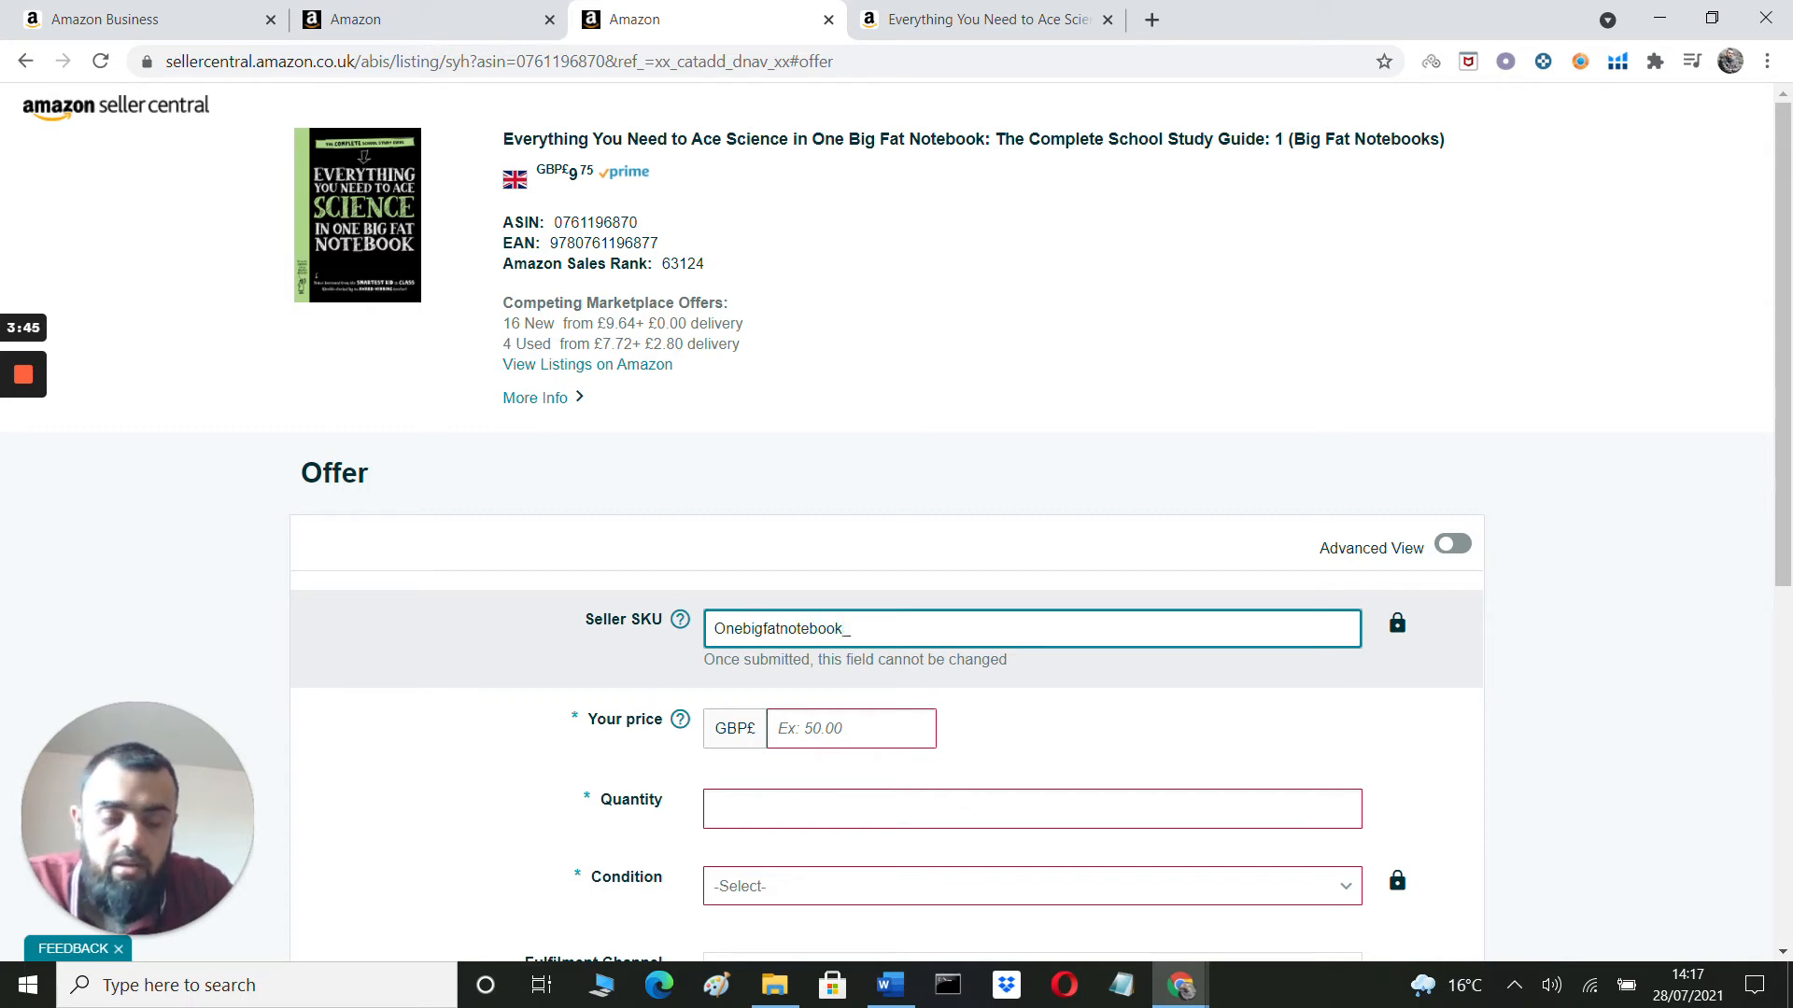
pyautogui.write('28')
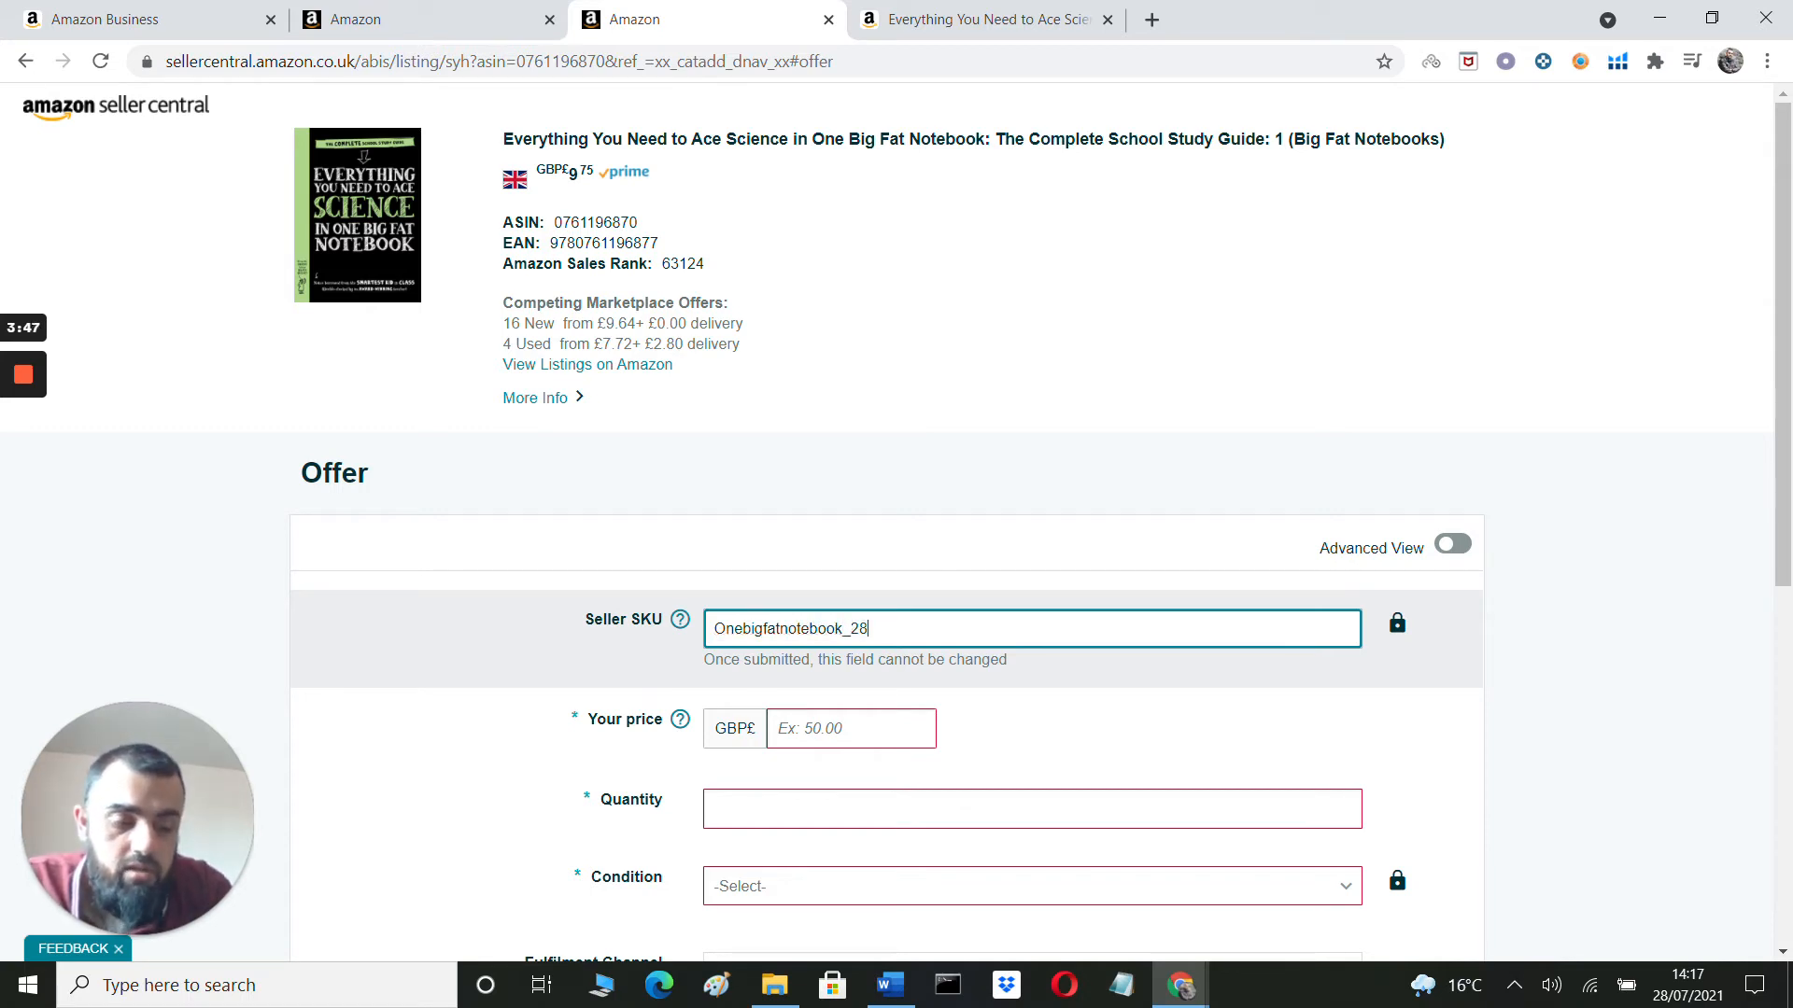
pyautogui.write('07')
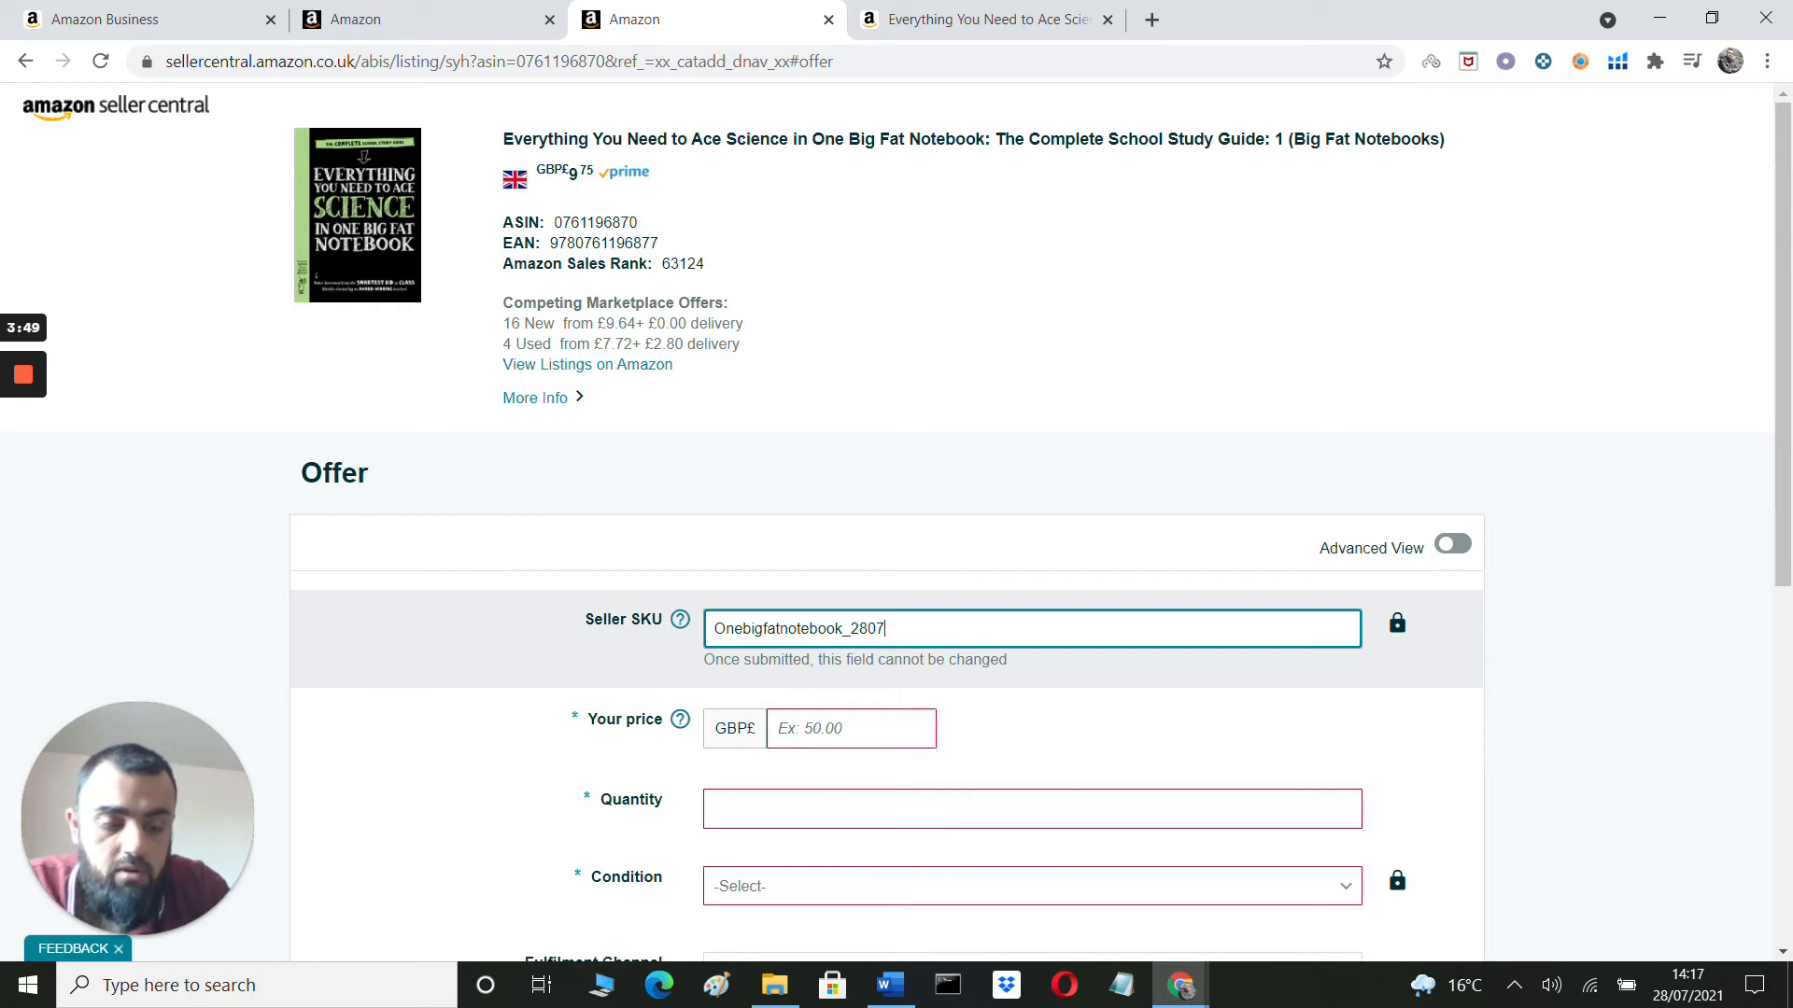
pyautogui.write('21')
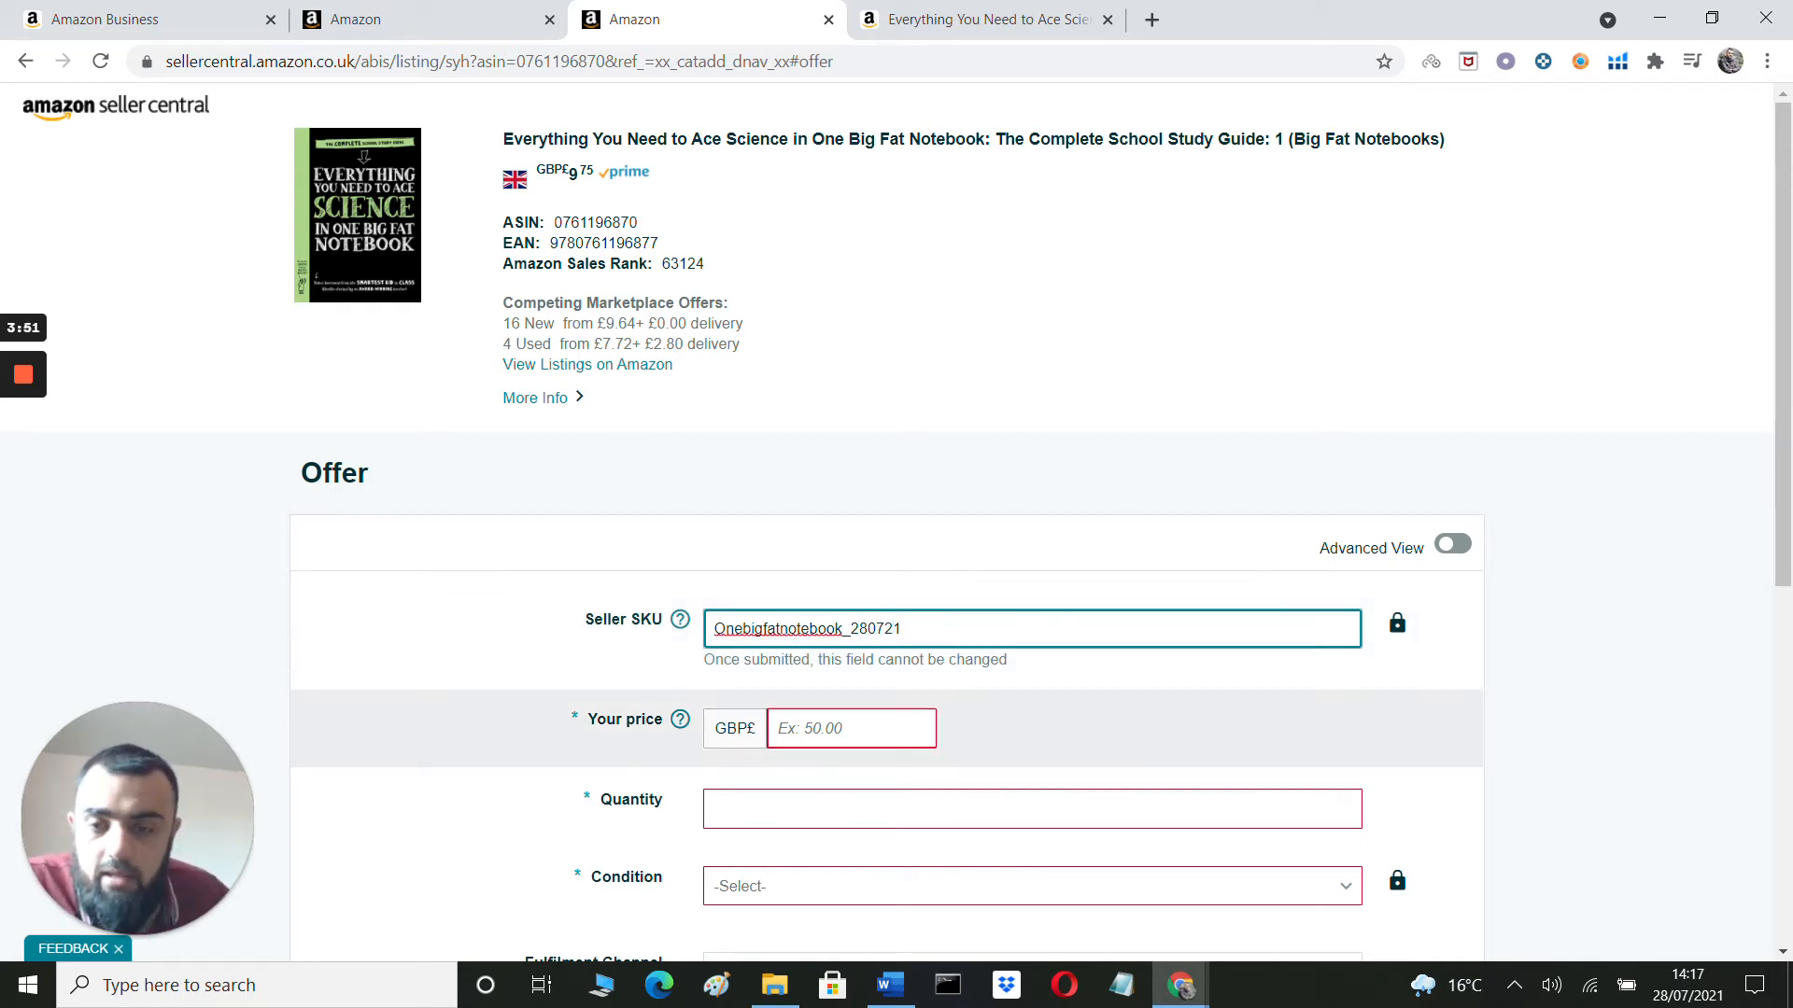
# Set the book's selling price to GBP 9.62 and its quantity to 1.
pyautogui.click(840, 728)
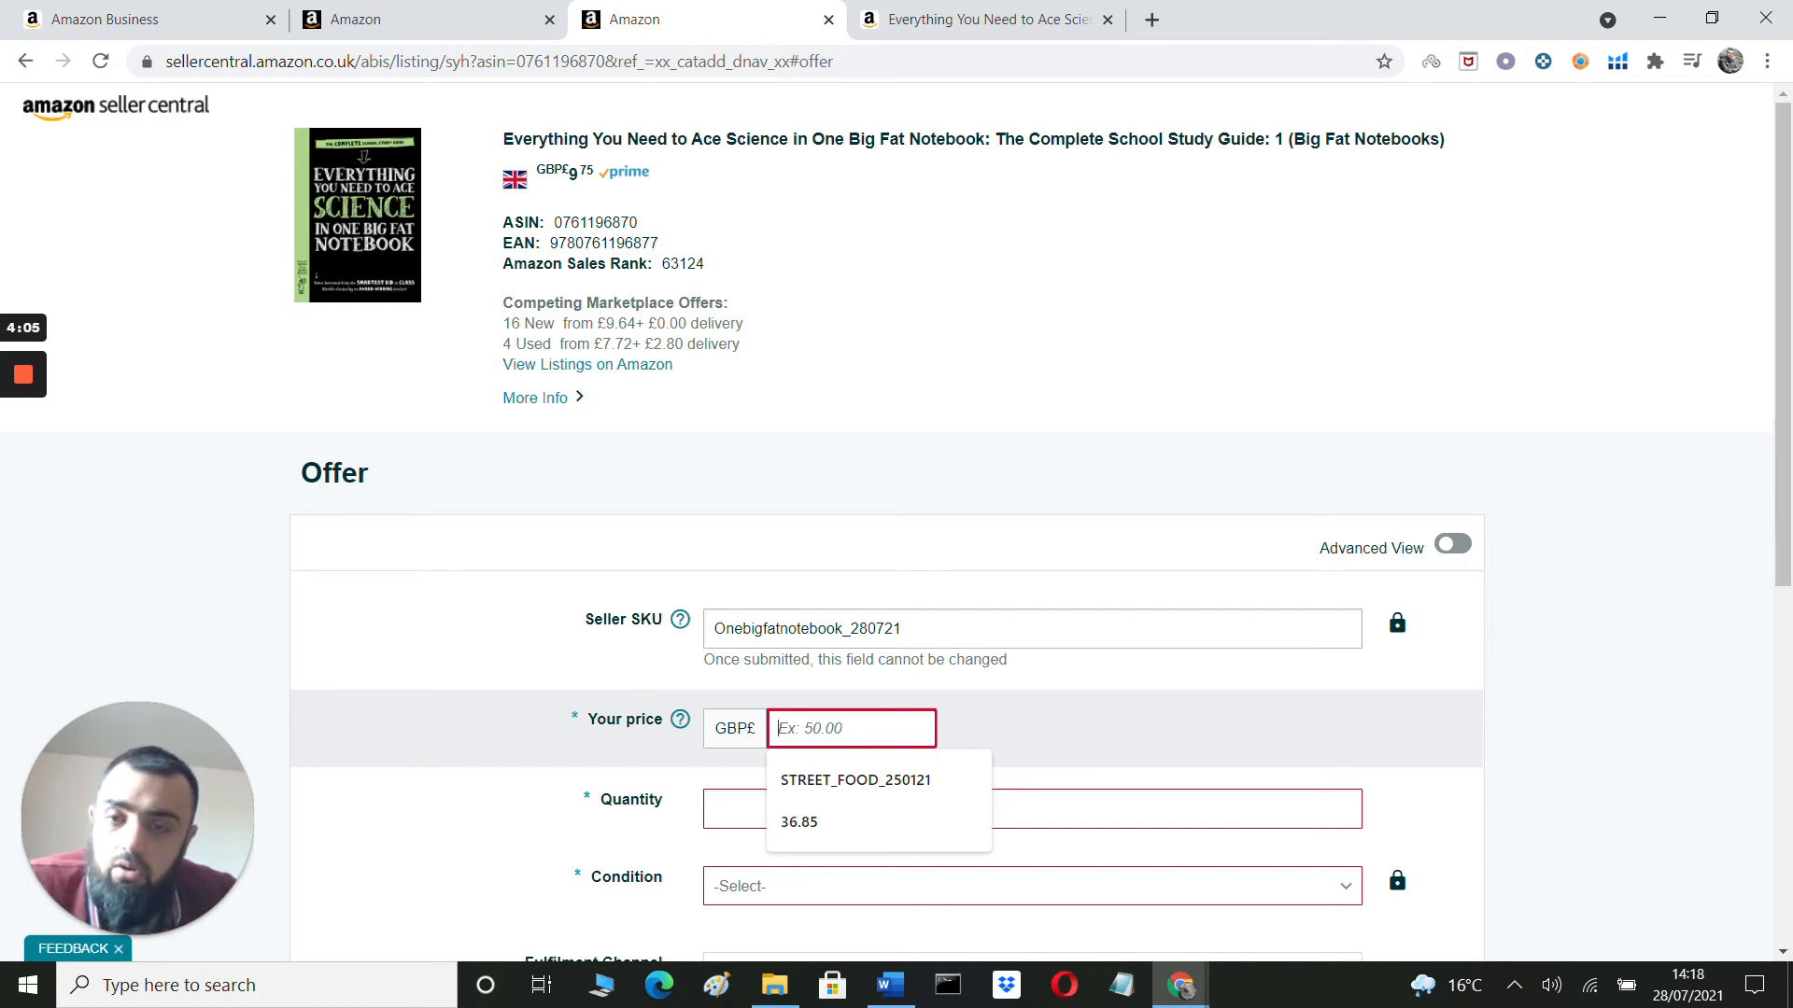
pyautogui.write('9.62')
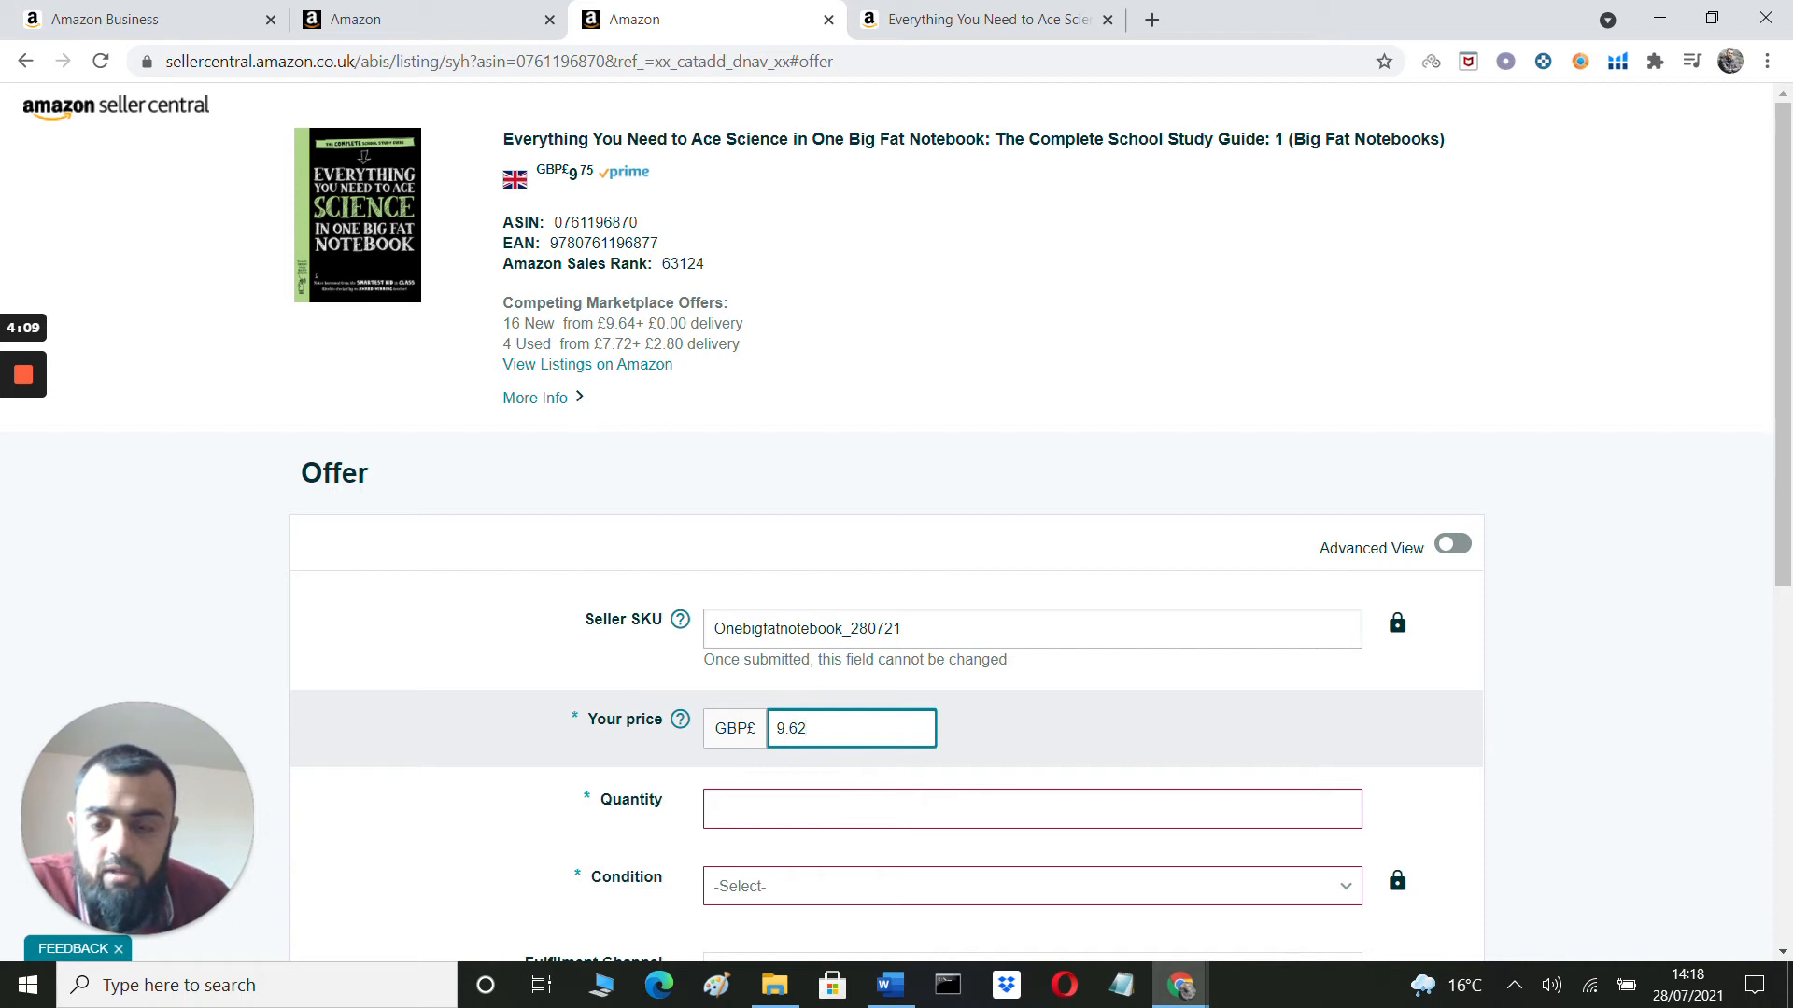
pyautogui.click(849, 807)
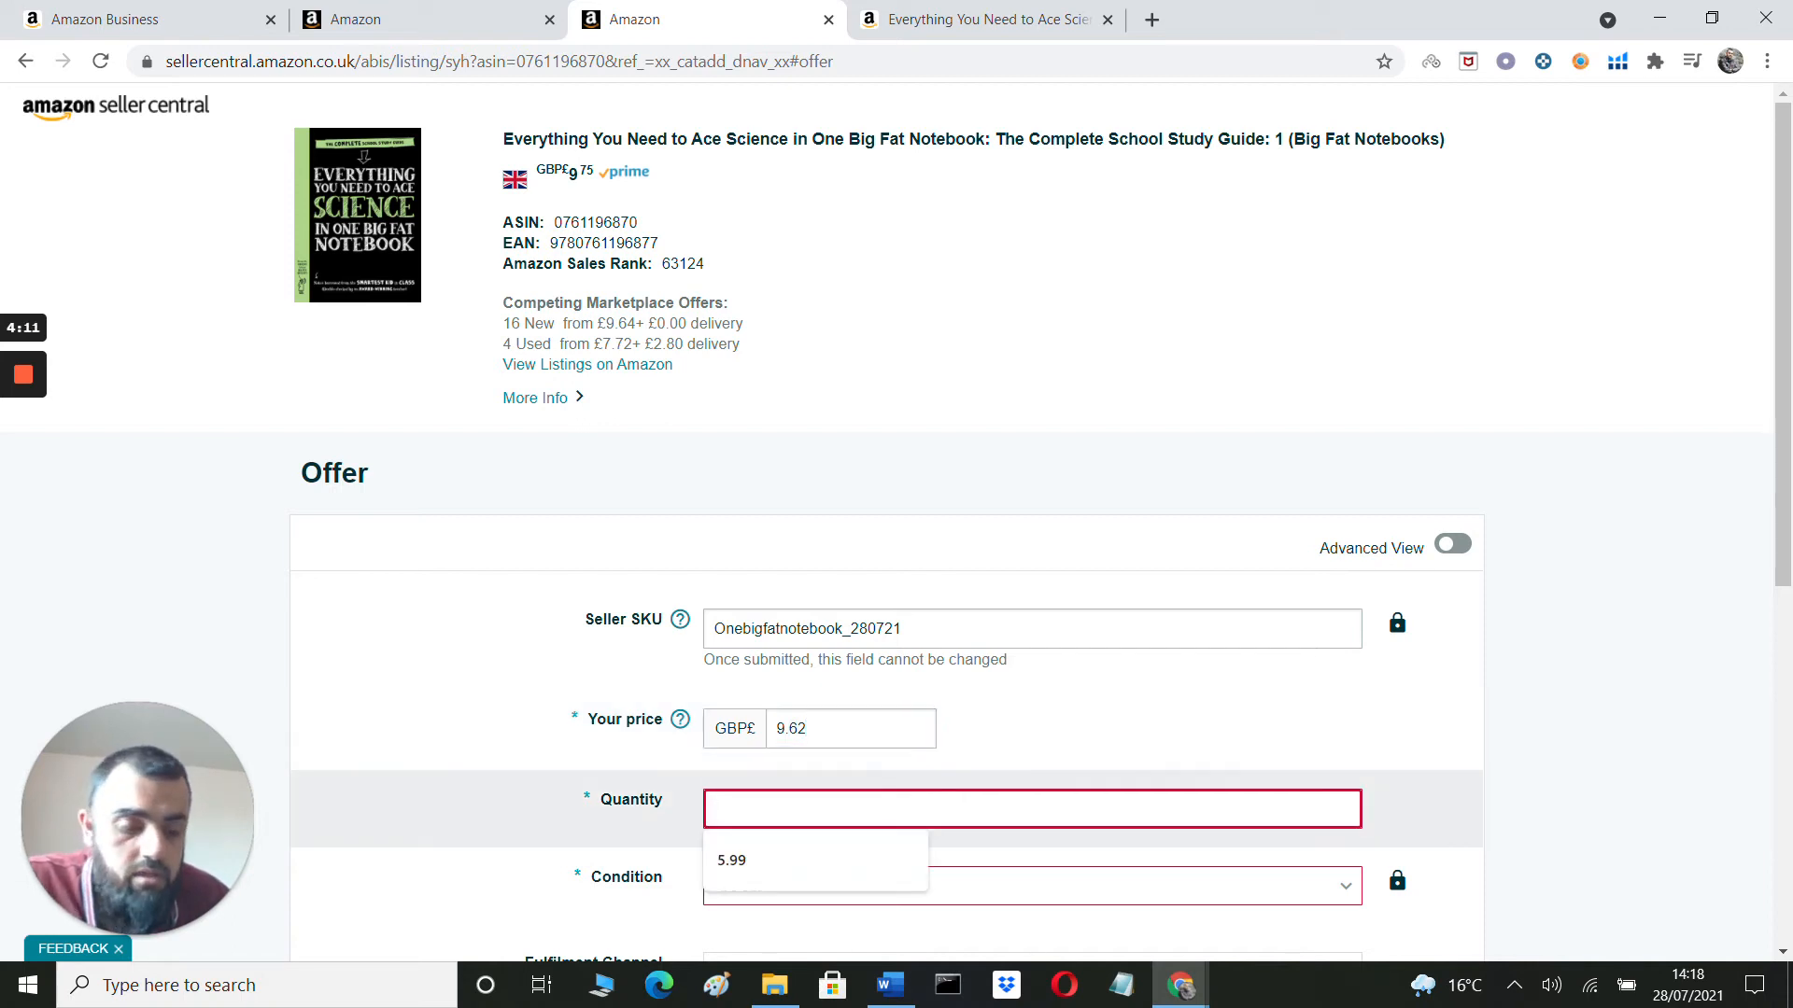
pyautogui.write('1')
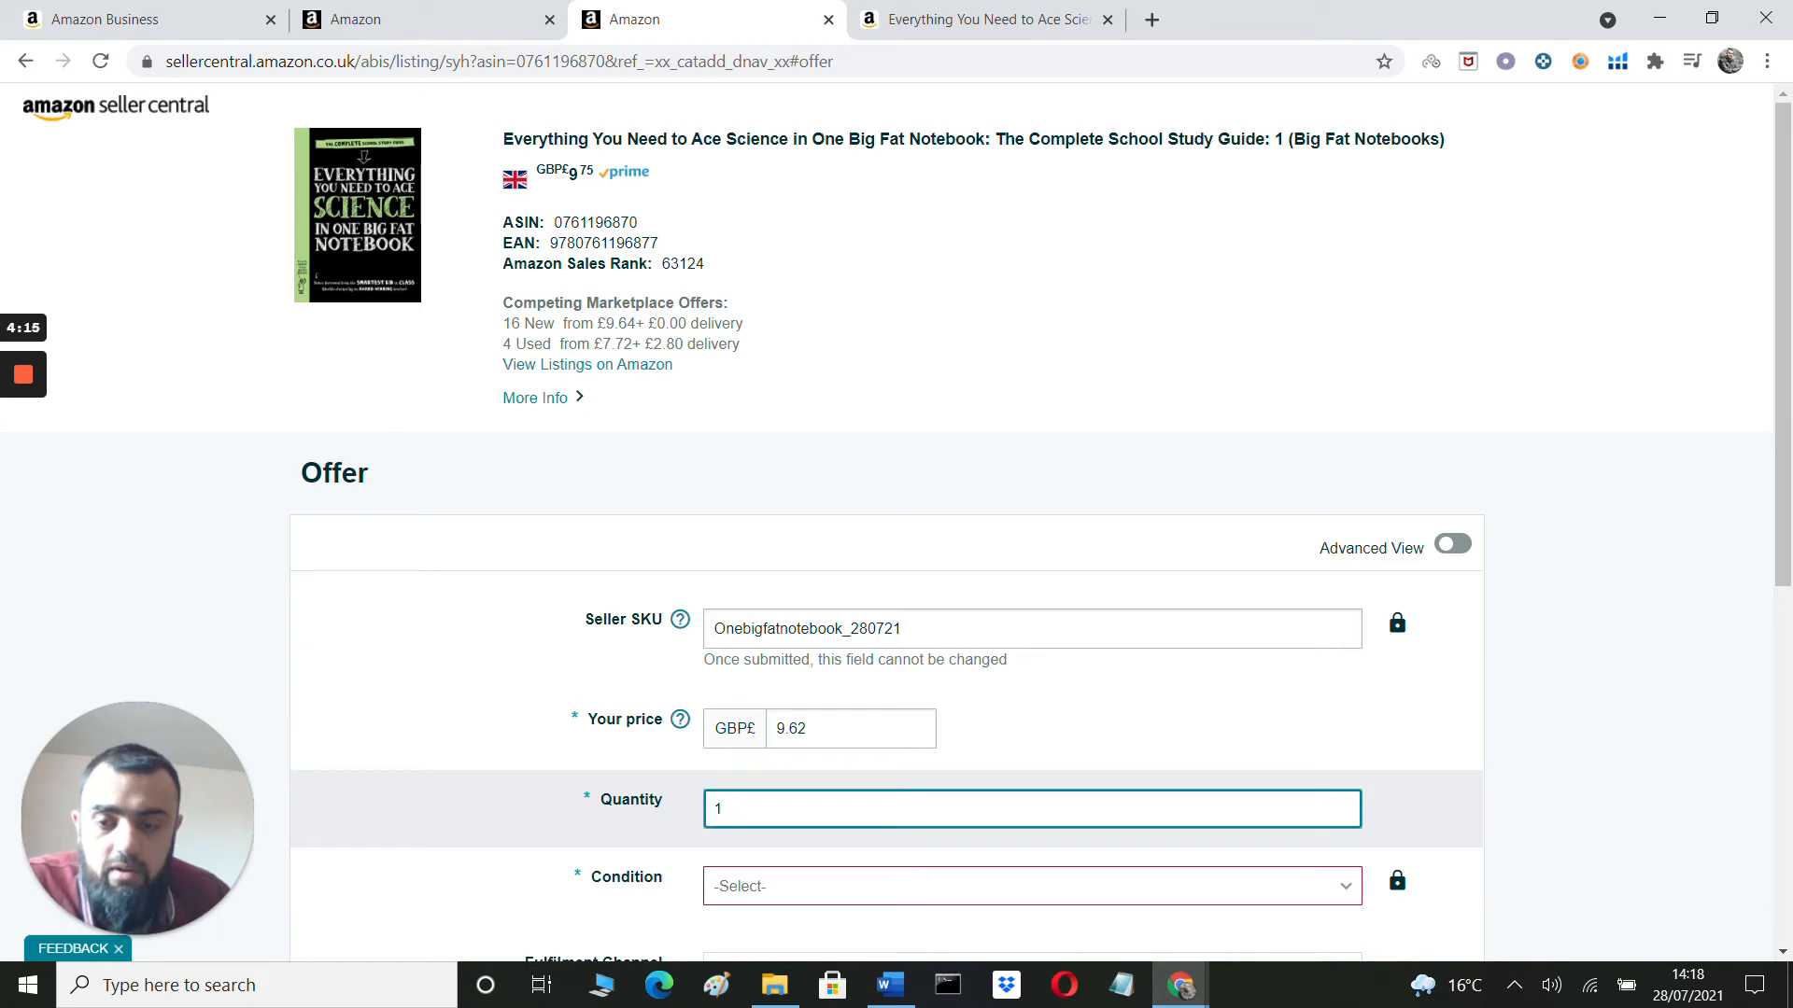
# Set the offer's condition to New and look over the completed offer form.
pyautogui.scroll(-3, 880, 677)
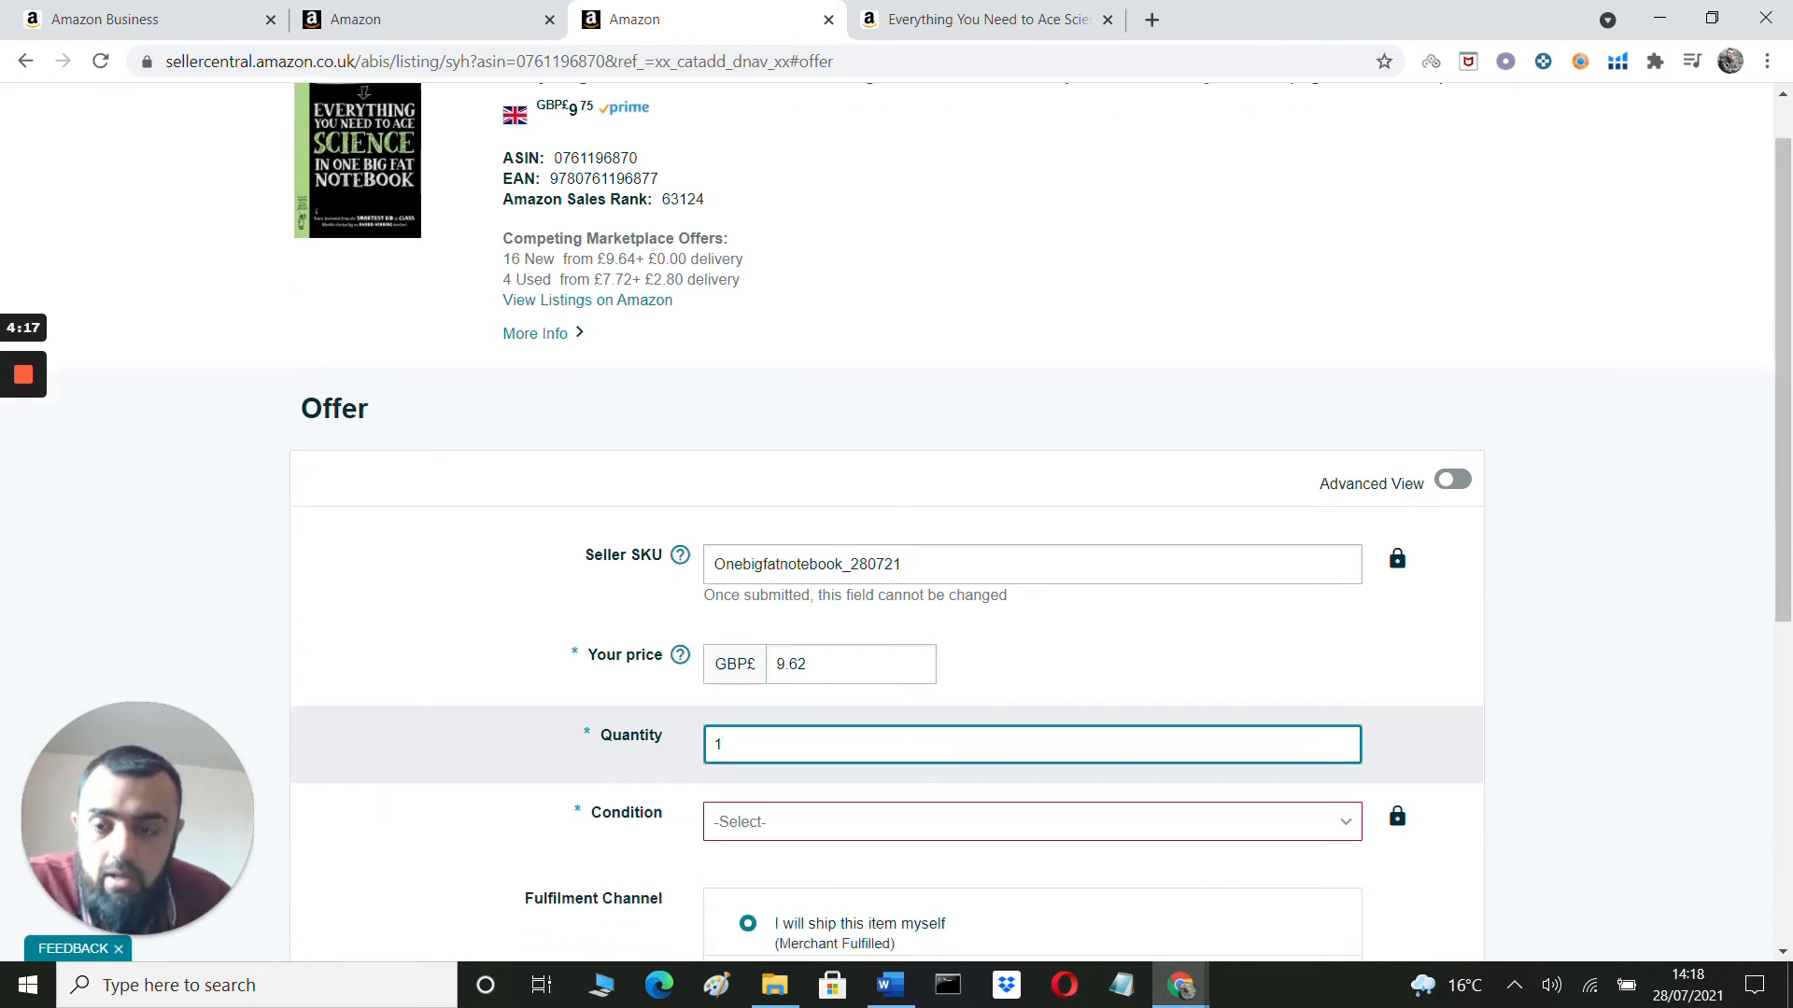
pyautogui.click(881, 659)
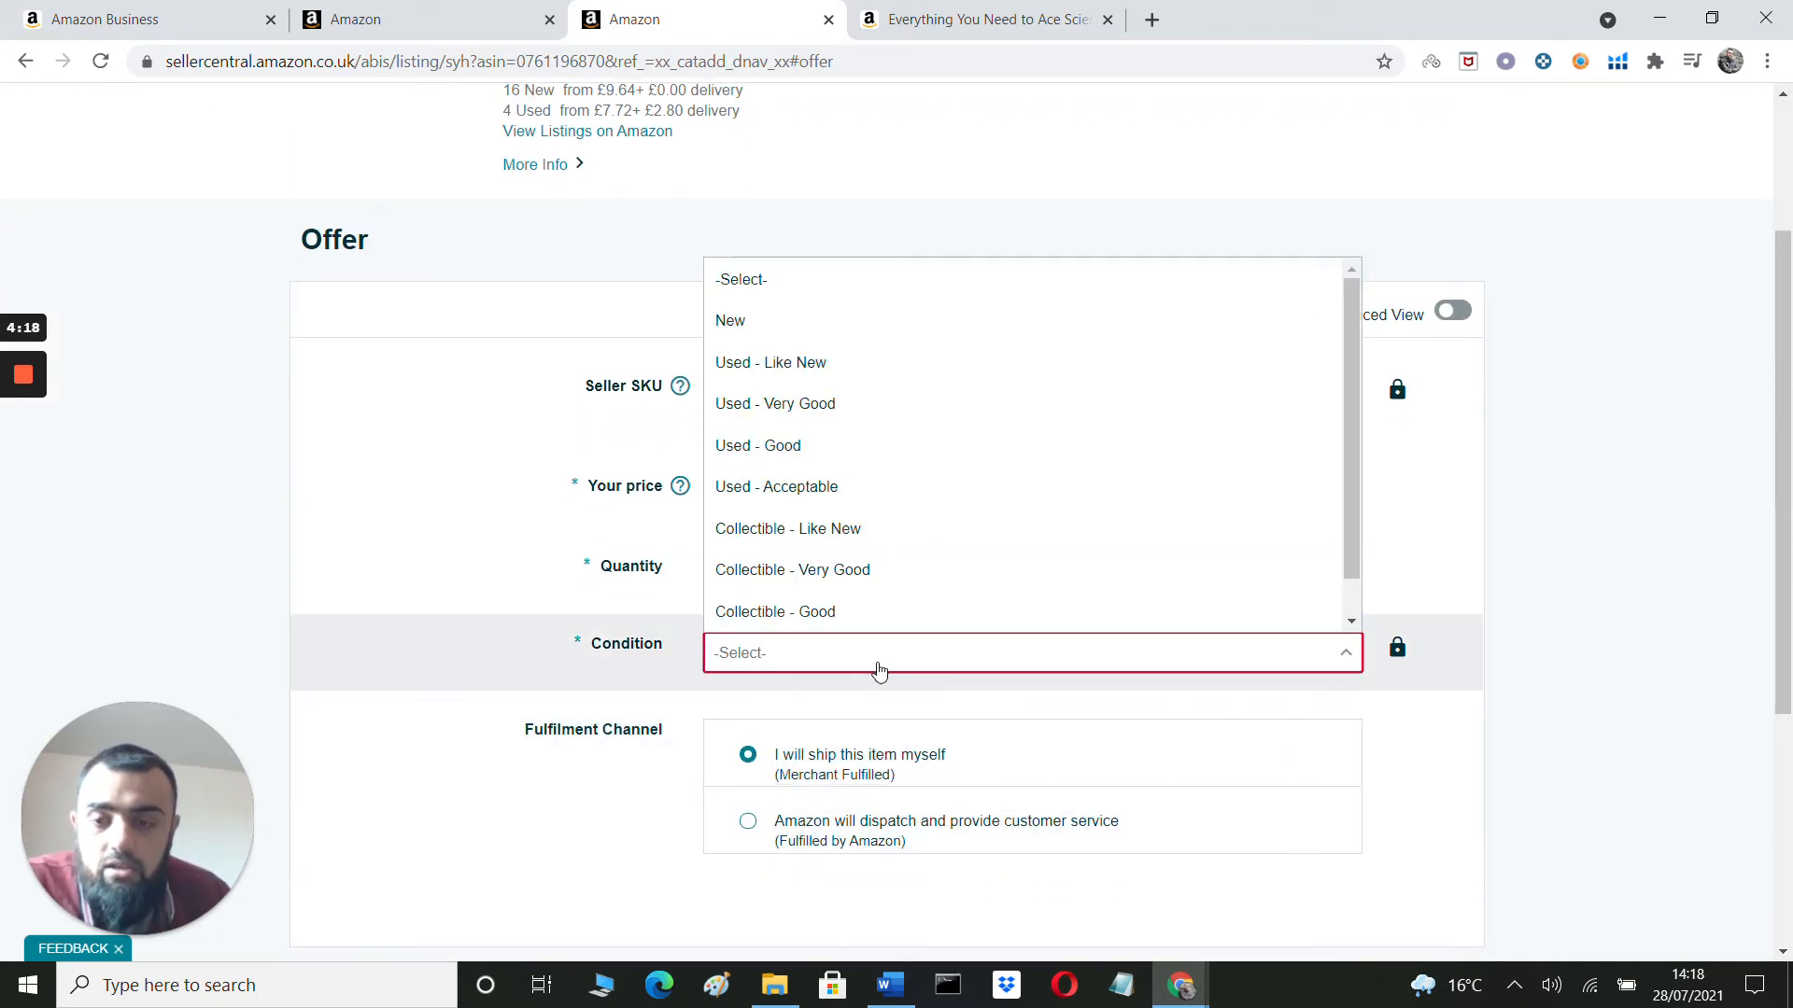
pyautogui.click(827, 322)
pyautogui.scroll(-4, 1457, 578)
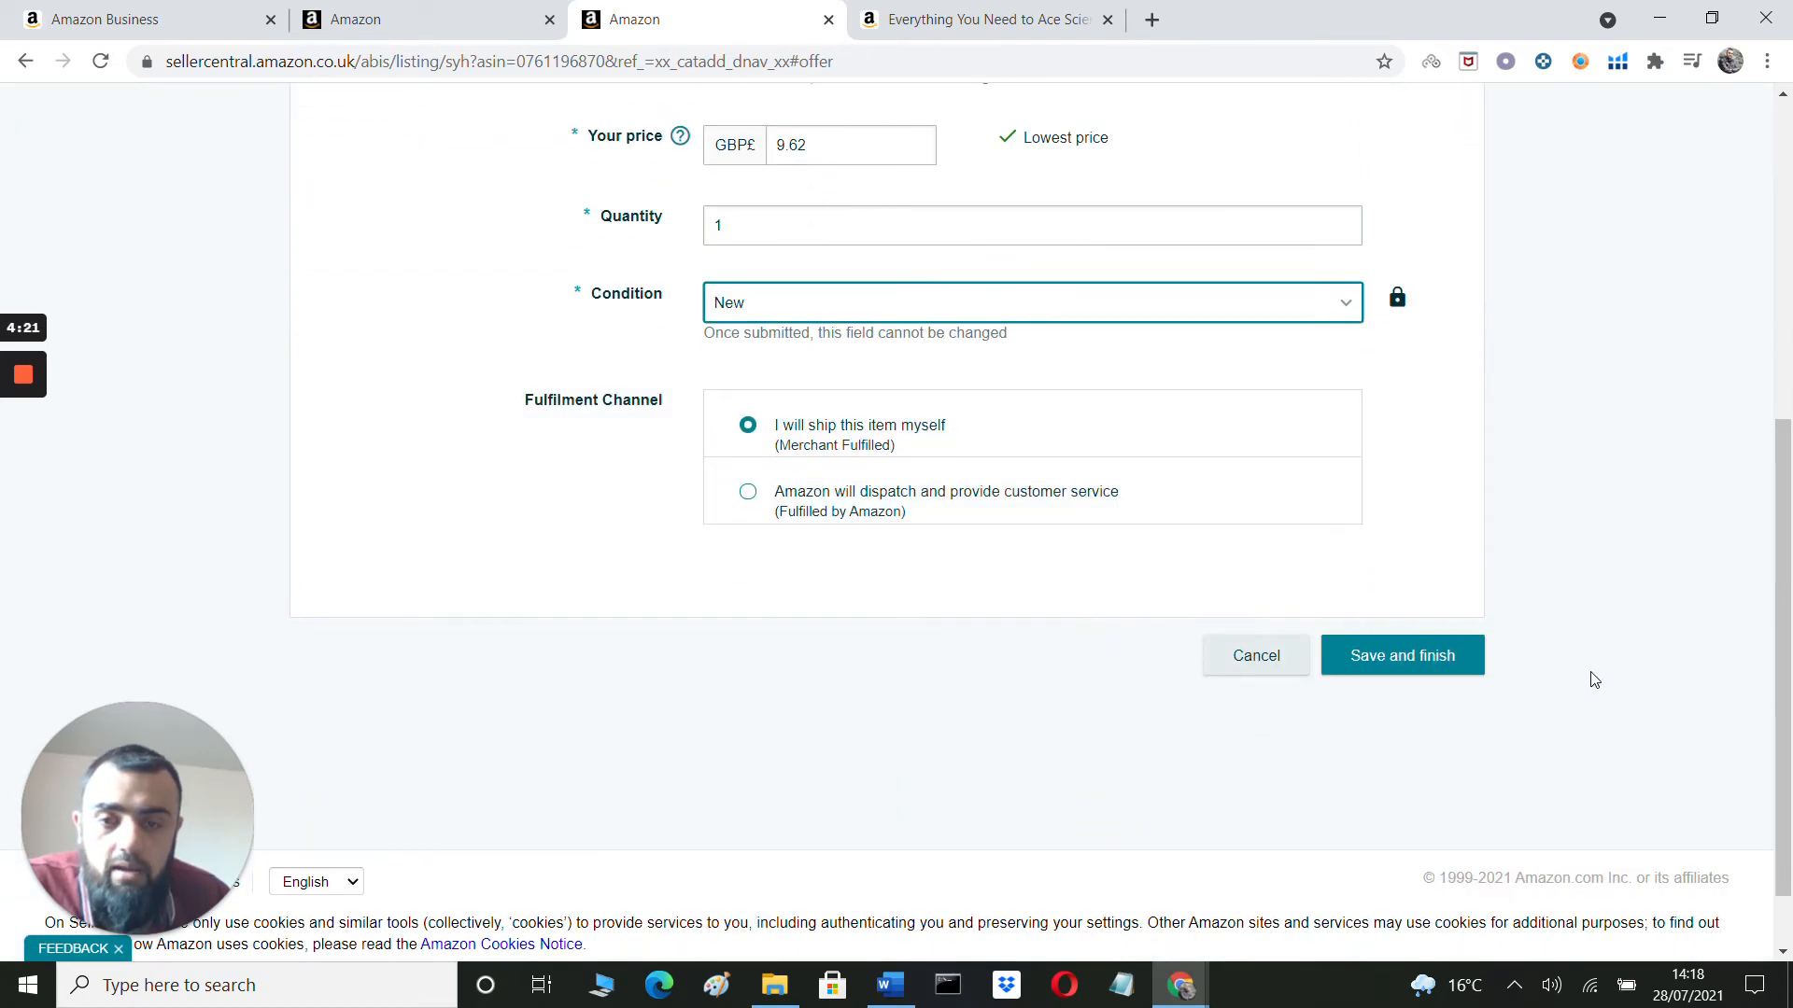
pyautogui.scroll(1, 1605, 632)
pyautogui.scroll(4, 1287, 500)
pyautogui.scroll(1, 1286, 499)
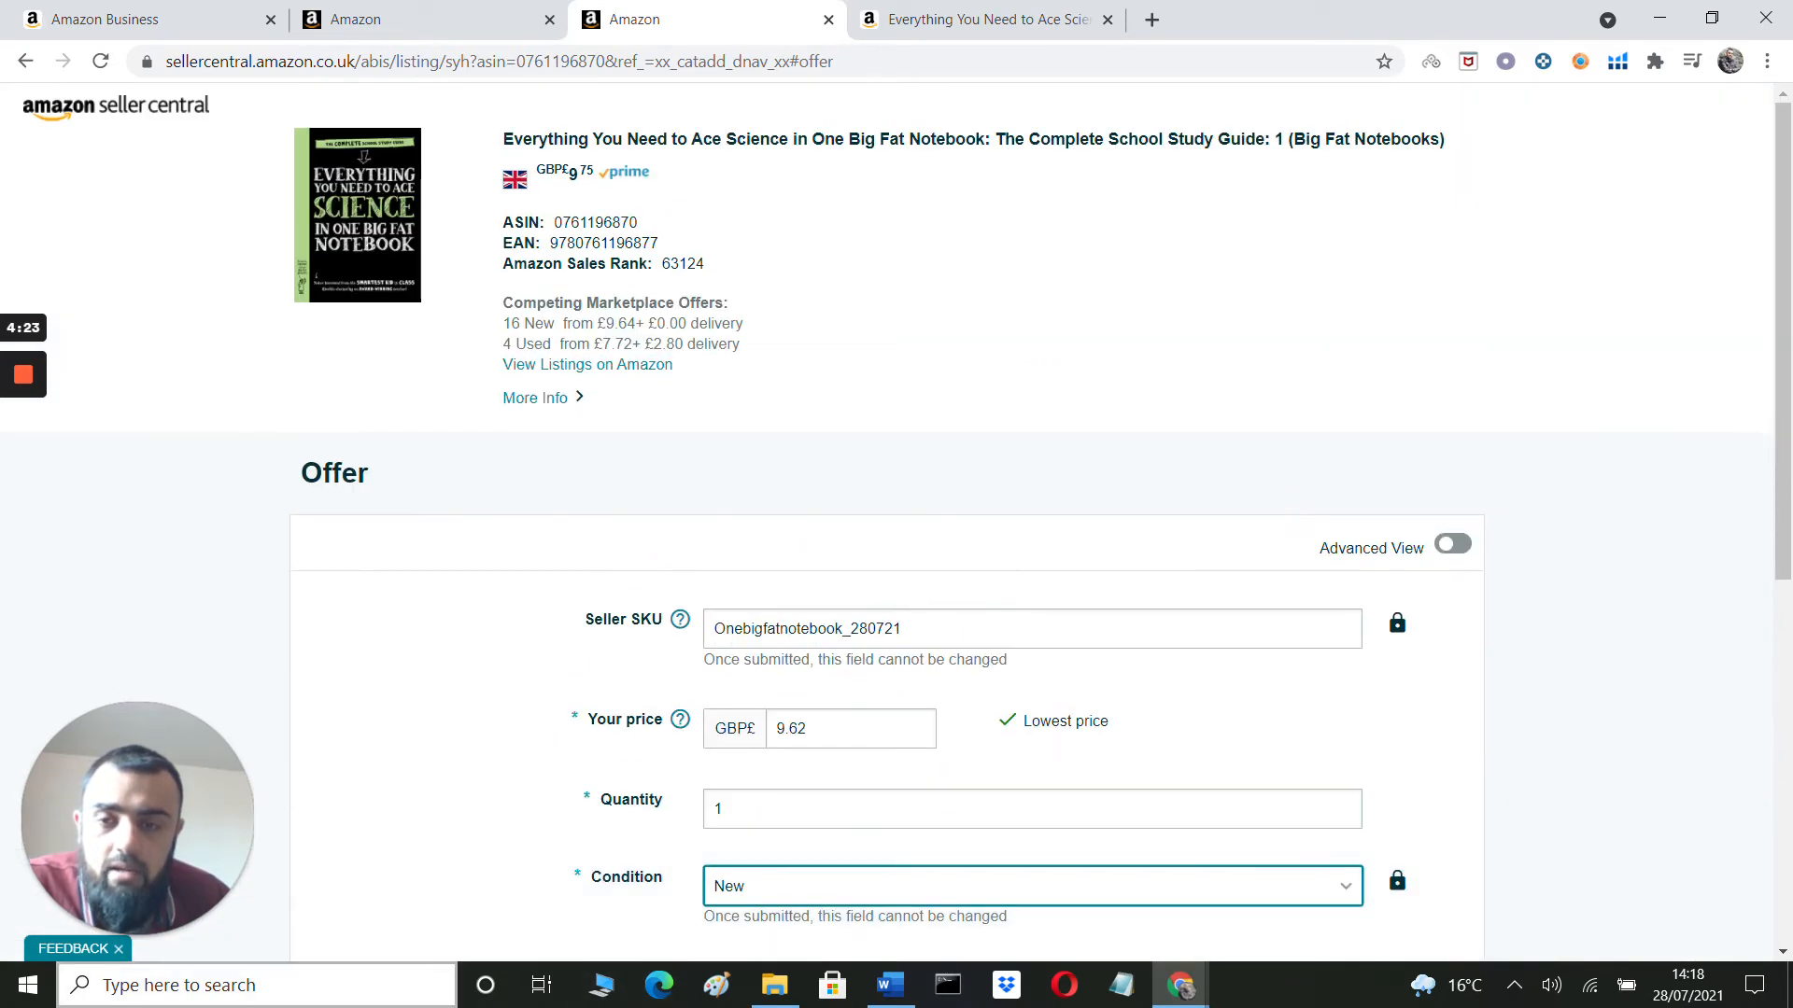
# Examine the optional offer fields in Advanced View, such as sale price, dates, condition note and shipping group, and return to the basic view.
pyautogui.scroll(-3, 1575, 424)
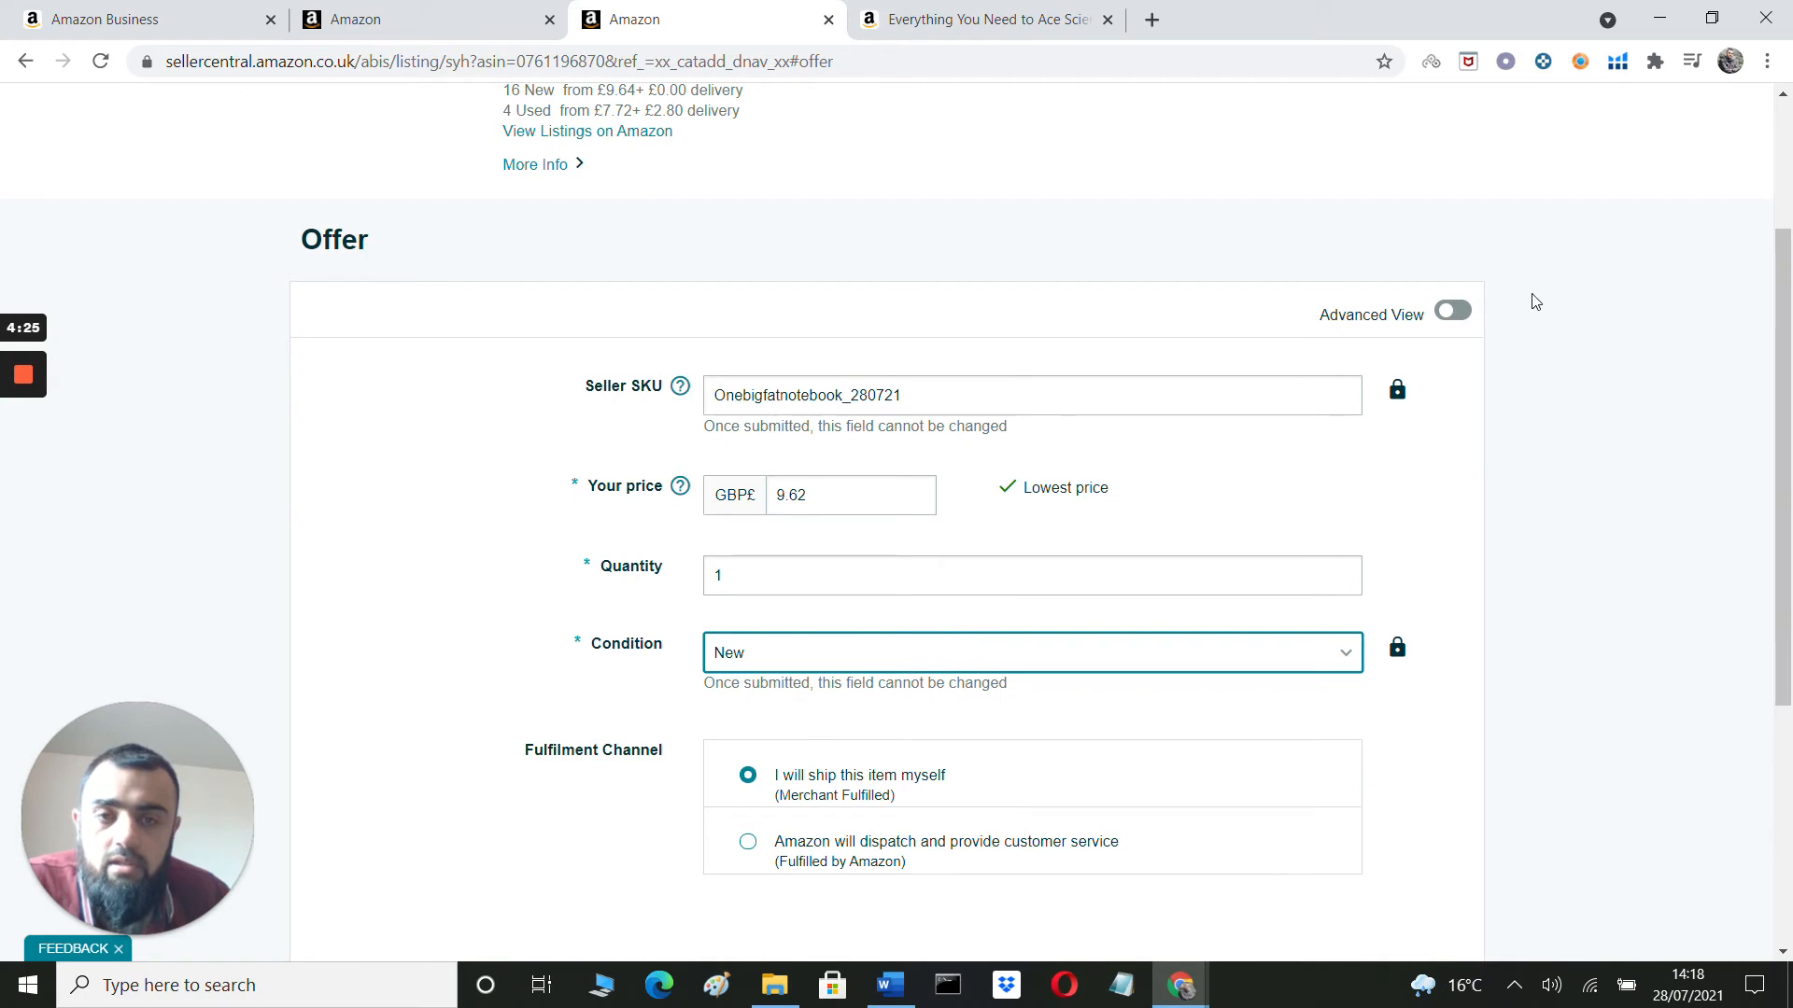
pyautogui.click(1445, 320)
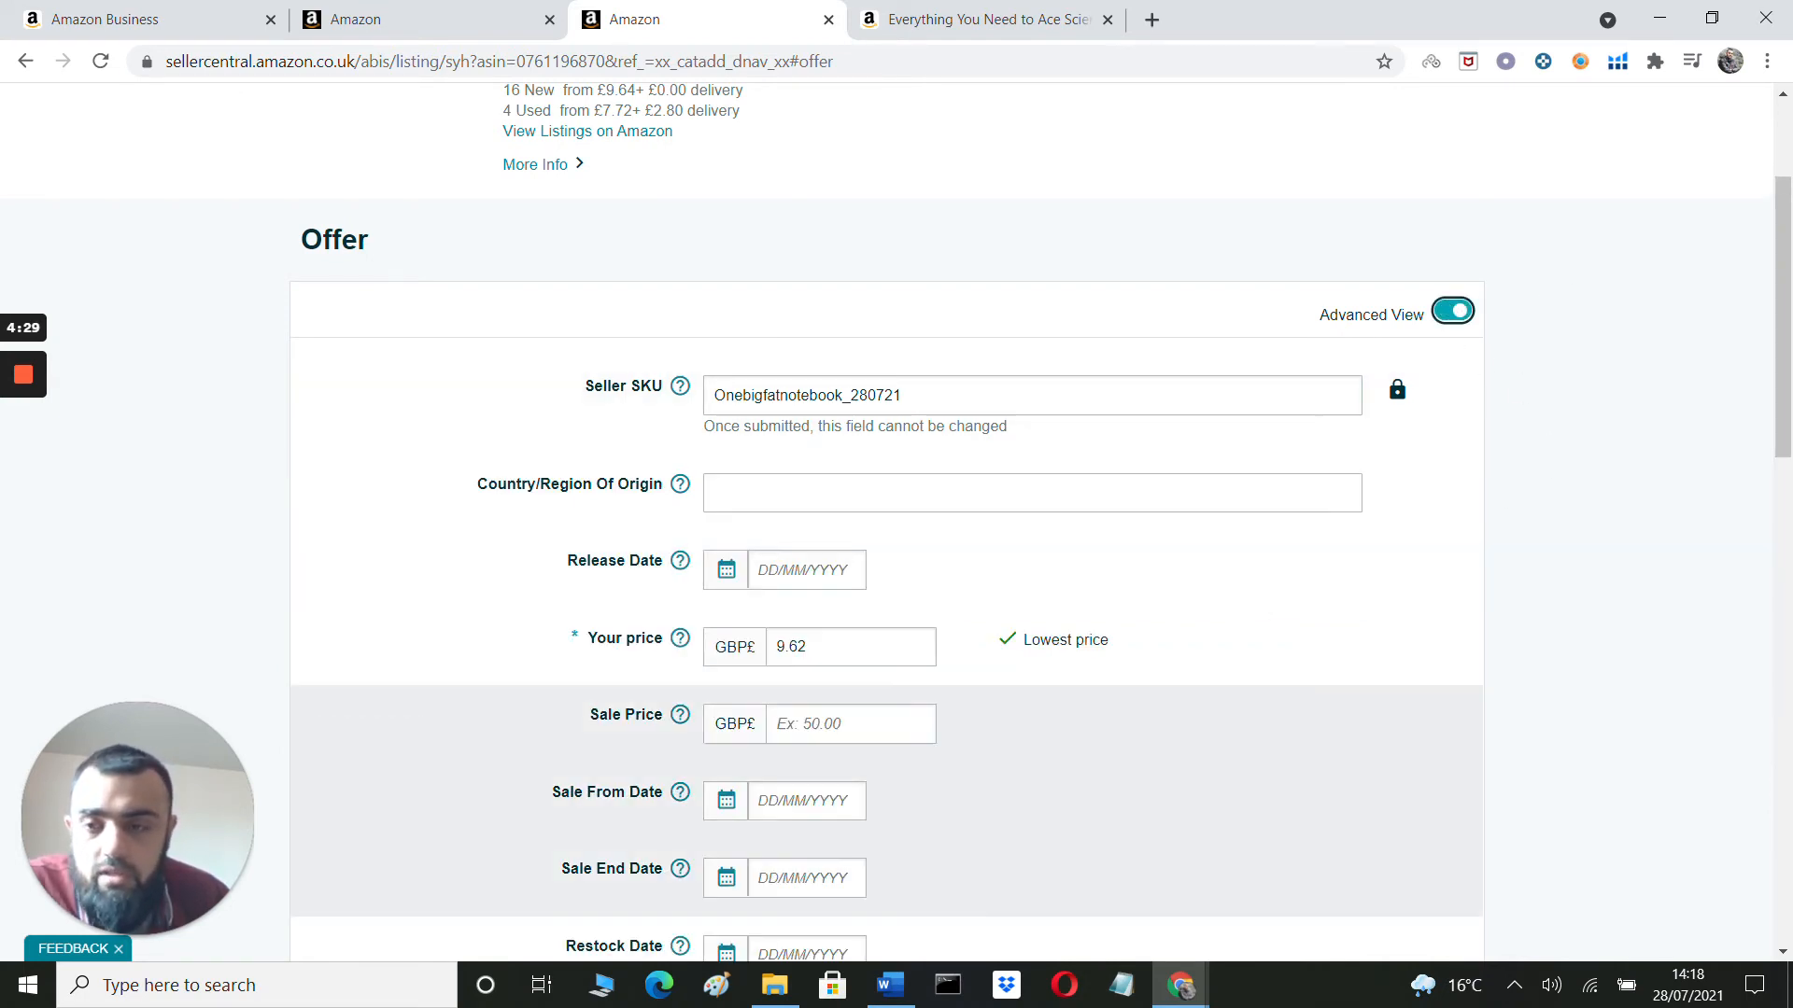
pyautogui.click(879, 509)
pyautogui.press('Tab')
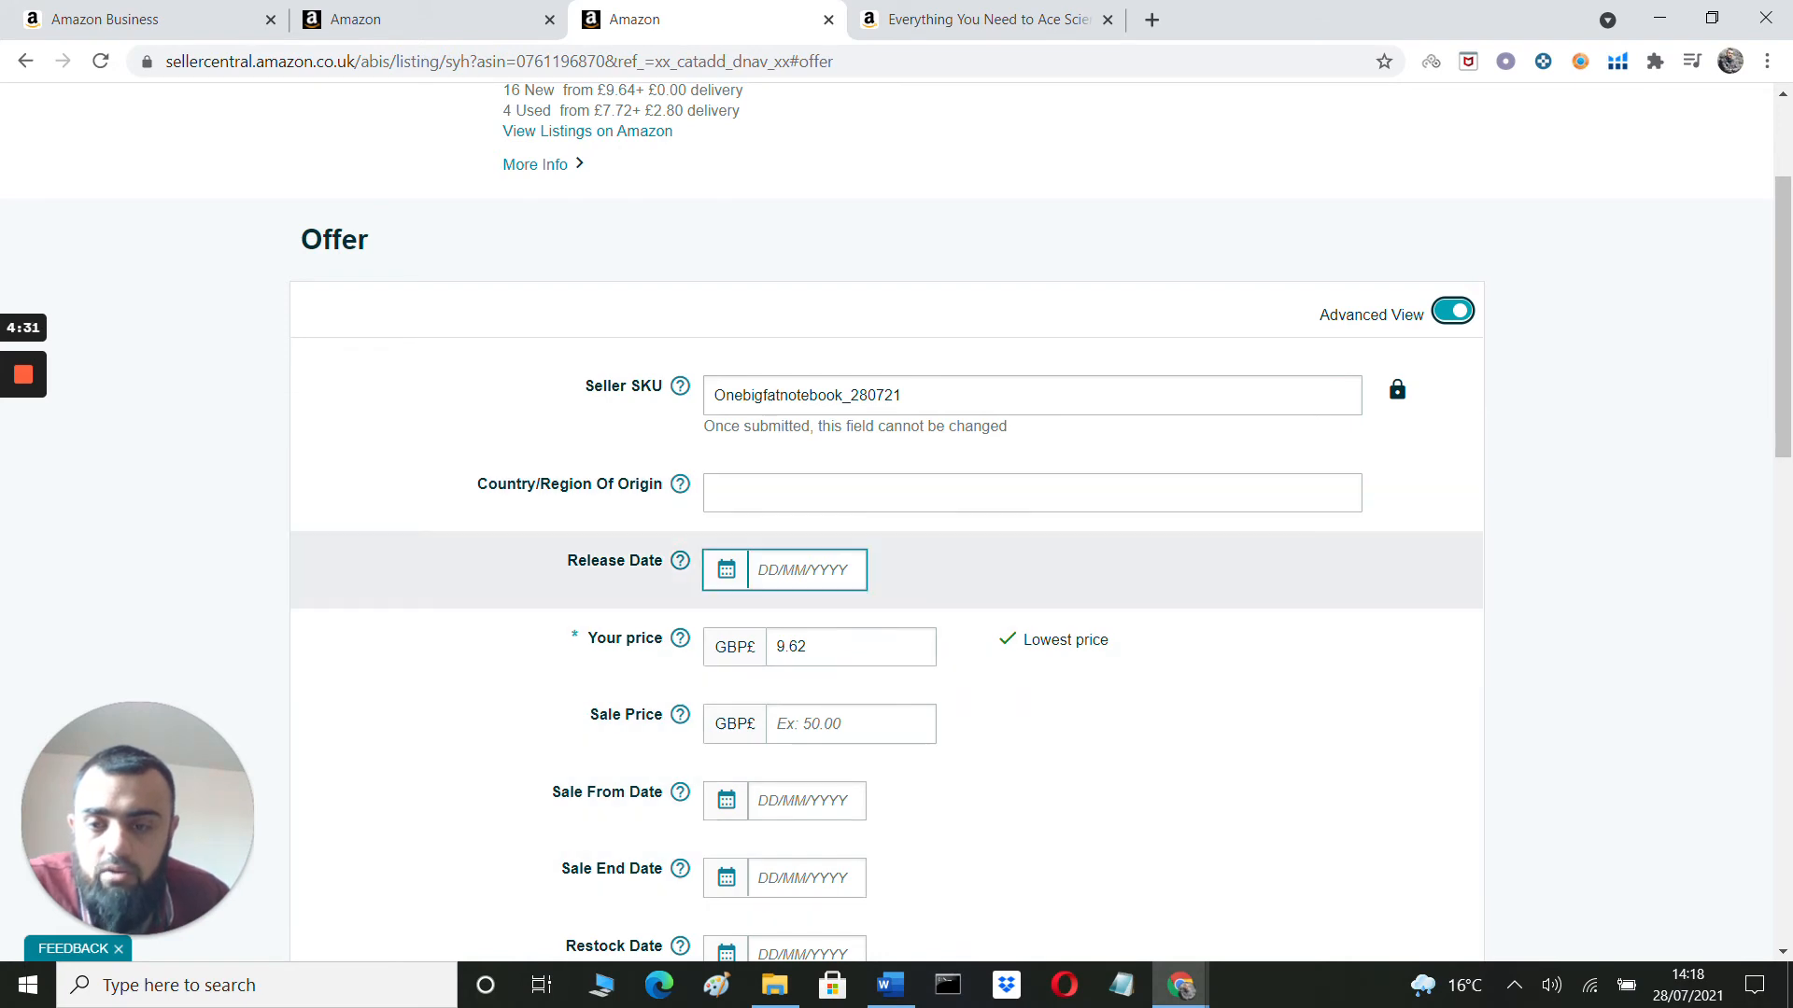
pyautogui.press('Tab')
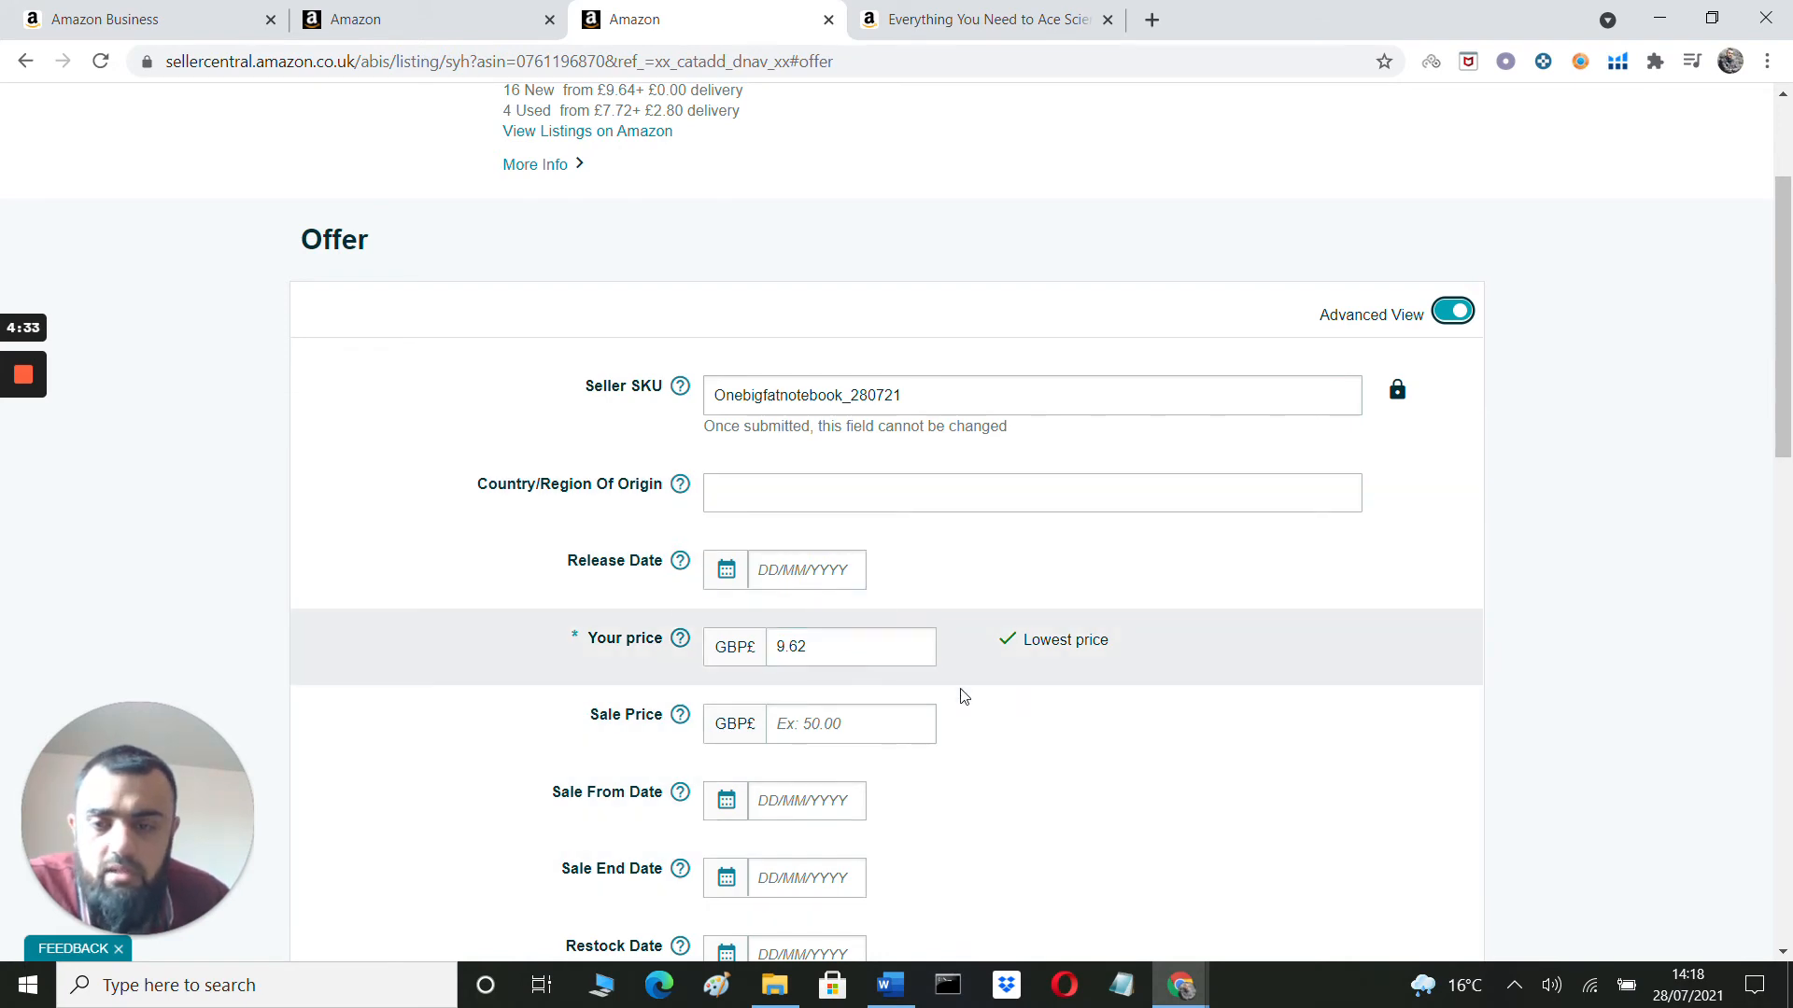
pyautogui.scroll(-1, 1029, 720)
pyautogui.scroll(-1, 1030, 722)
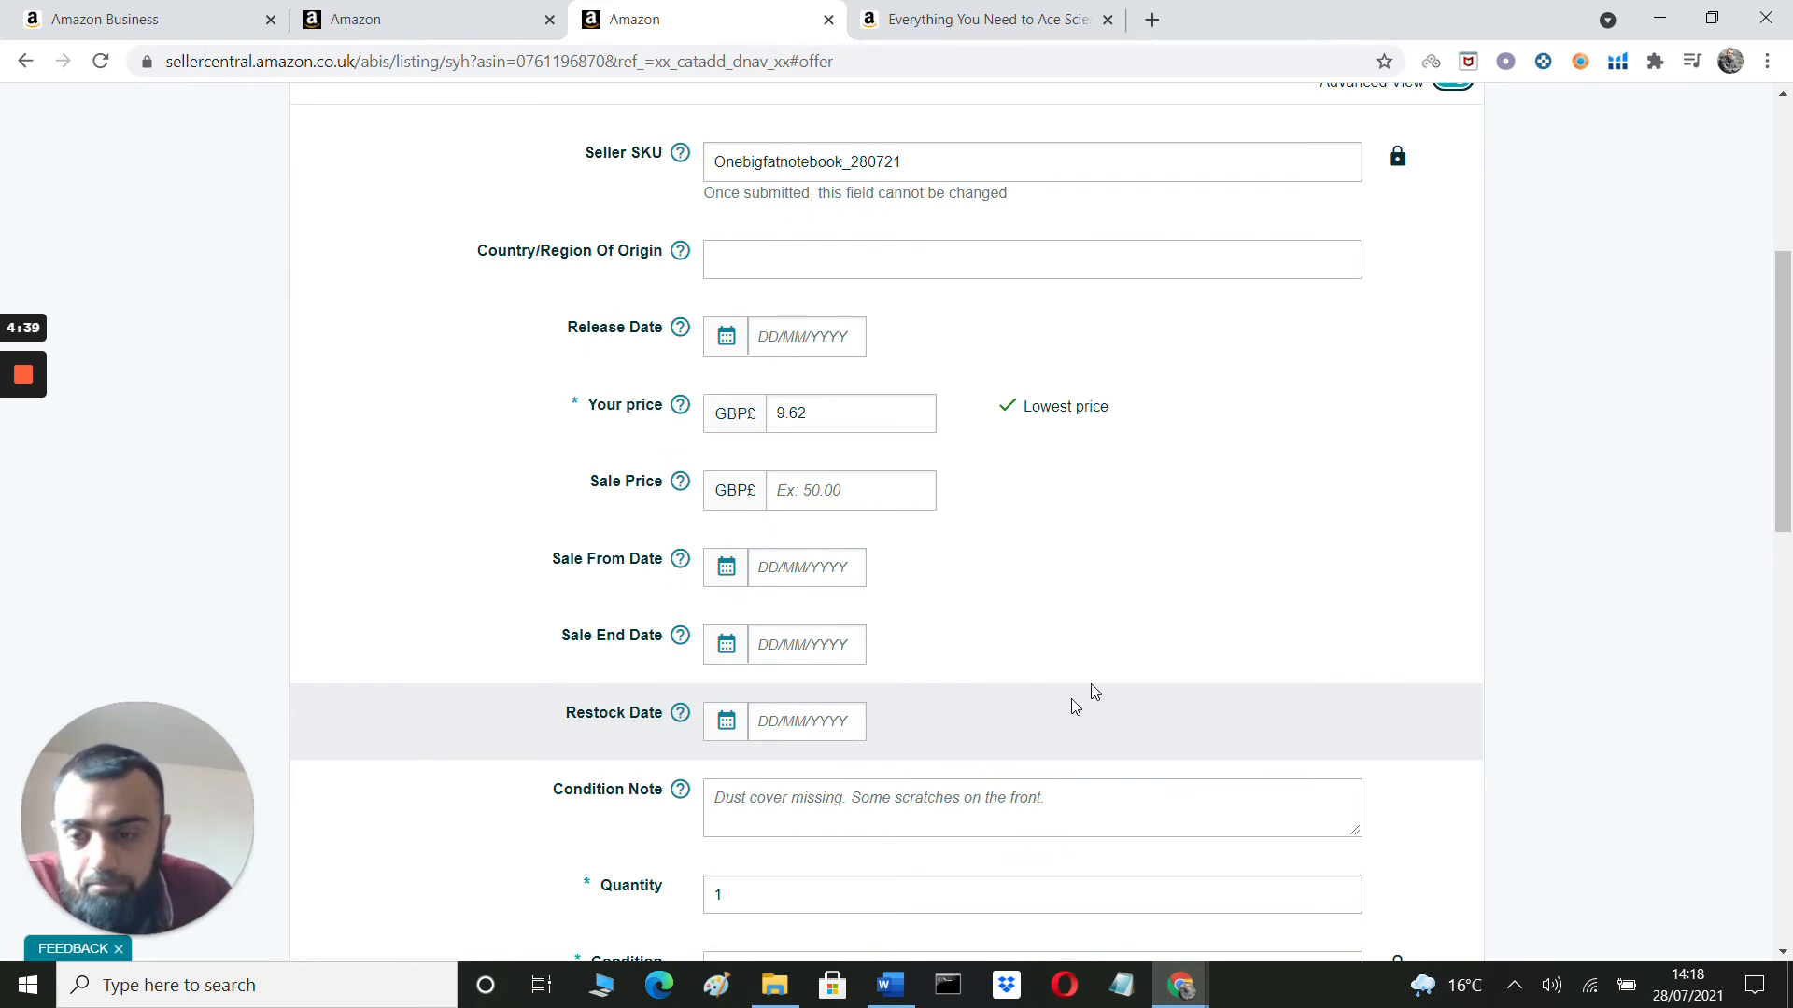
pyautogui.scroll(-4, 1083, 696)
pyautogui.scroll(-4, 1478, 536)
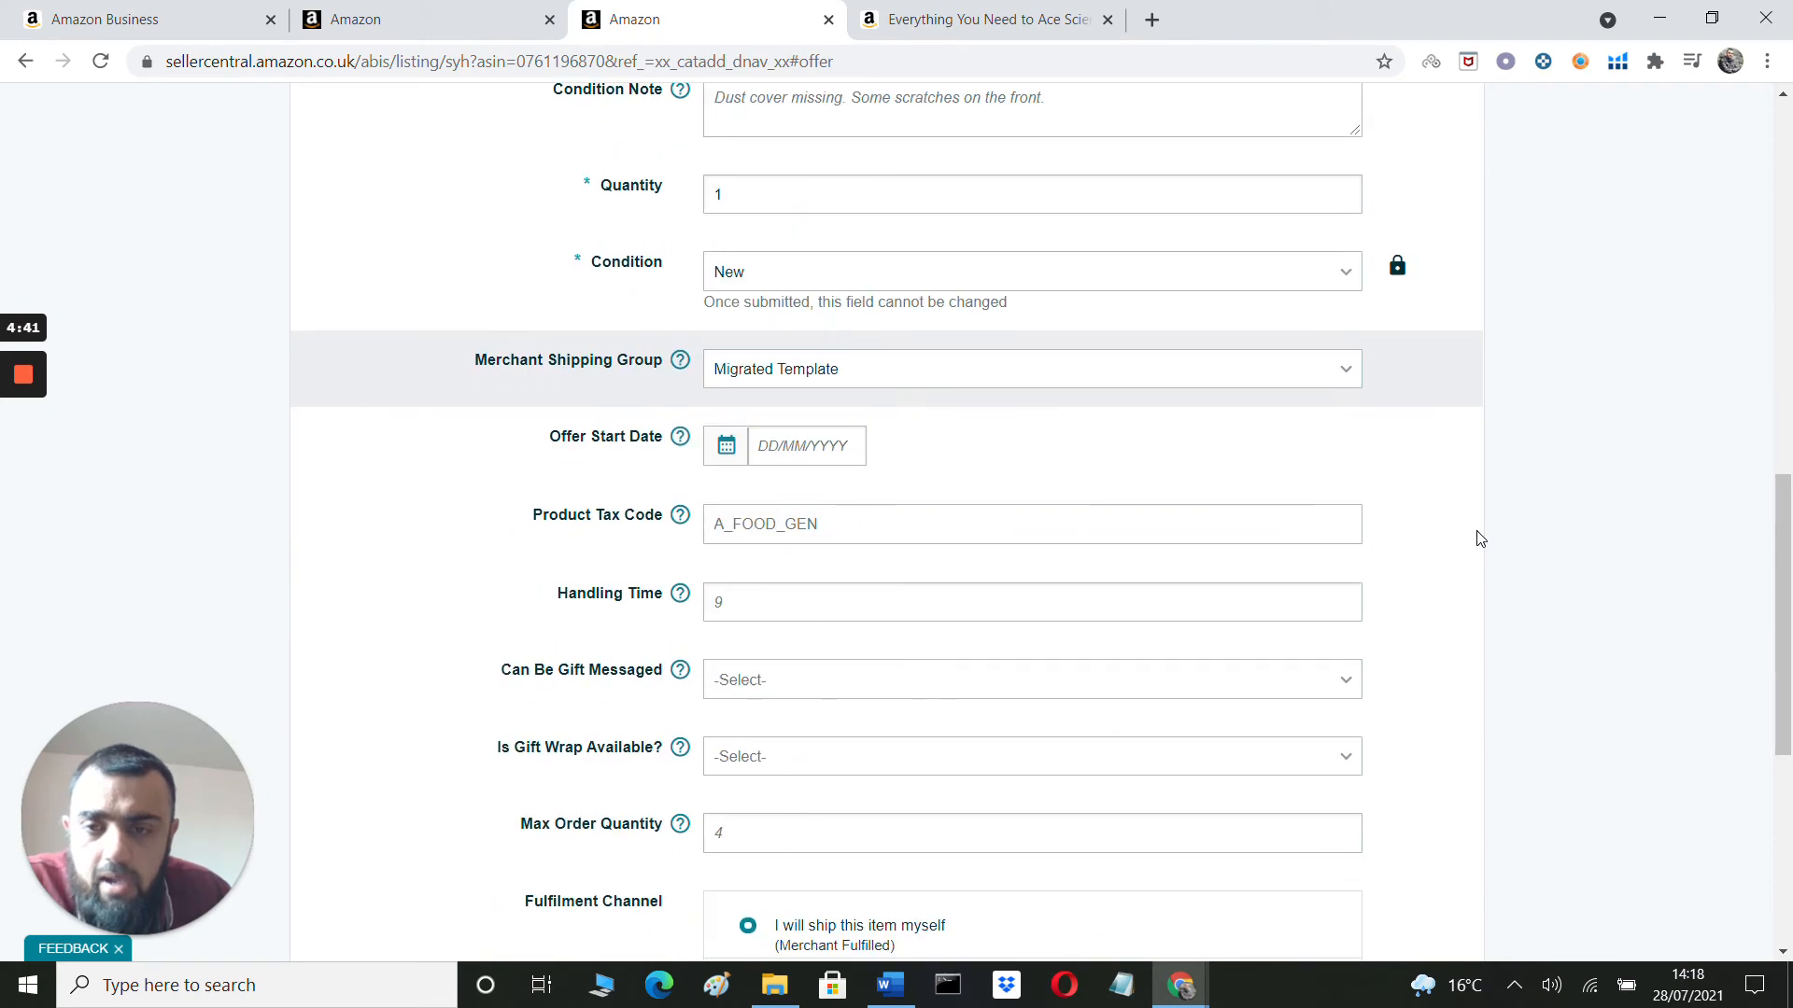
pyautogui.scroll(12, 1590, 482)
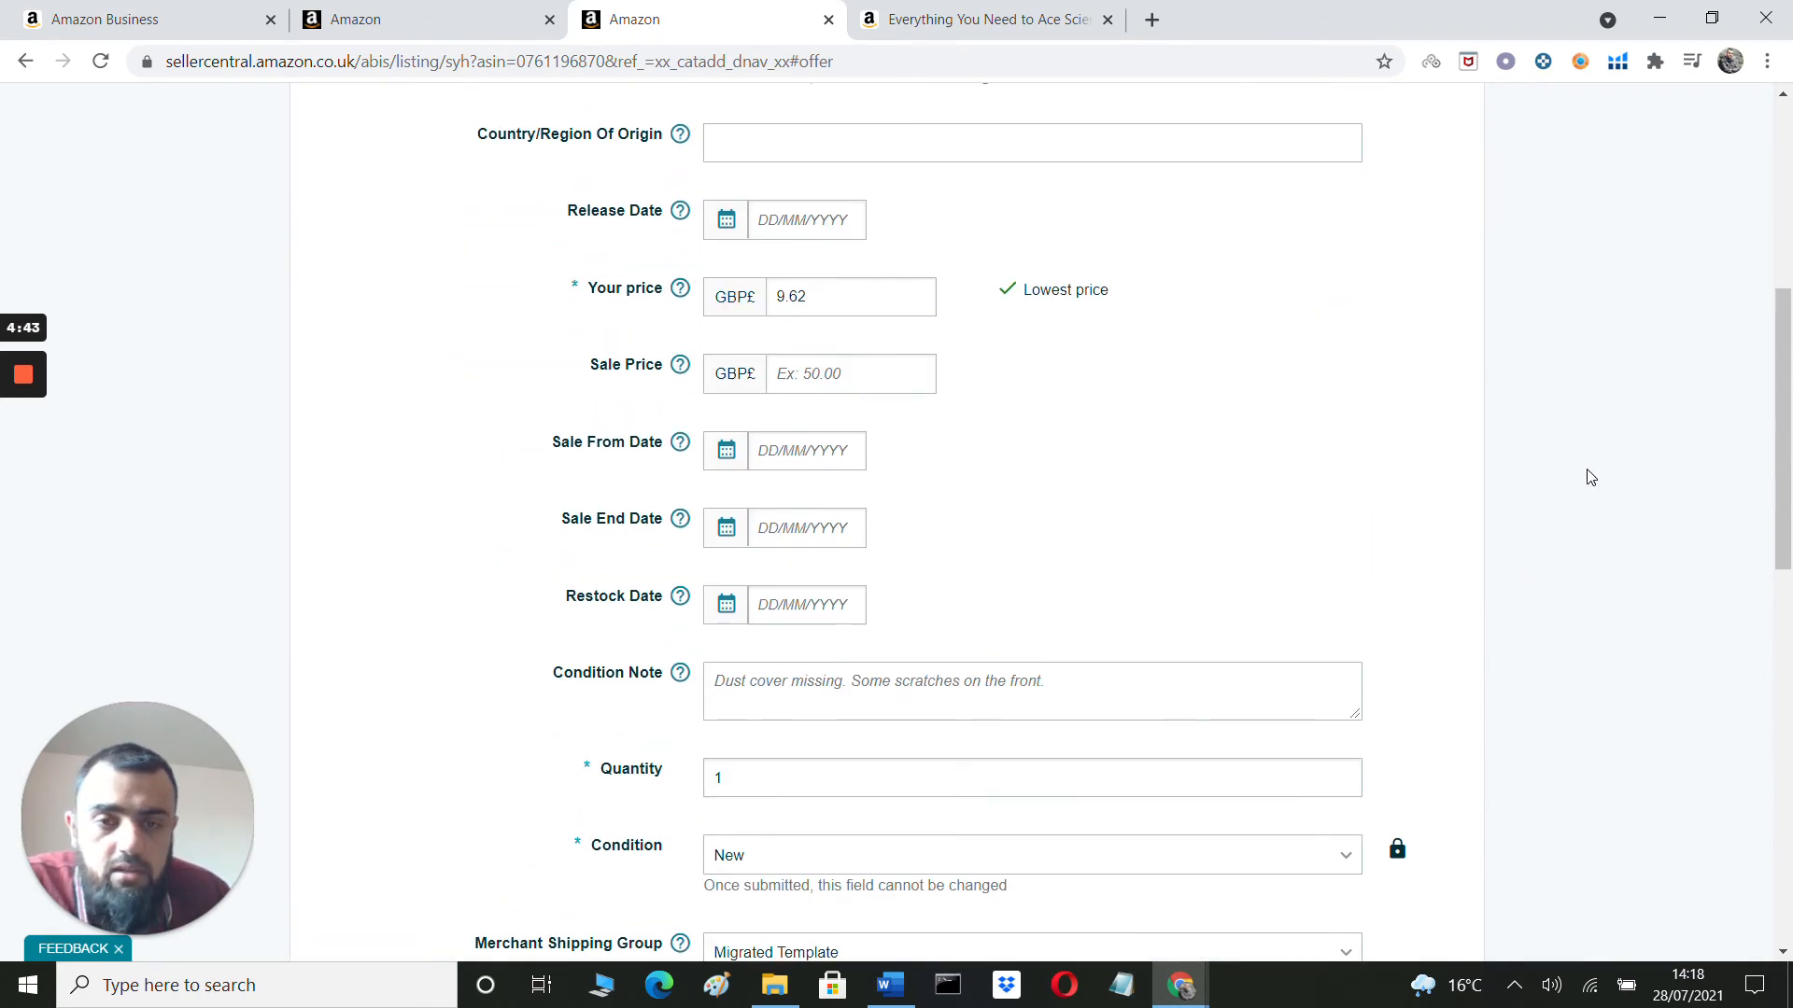
pyautogui.click(1453, 543)
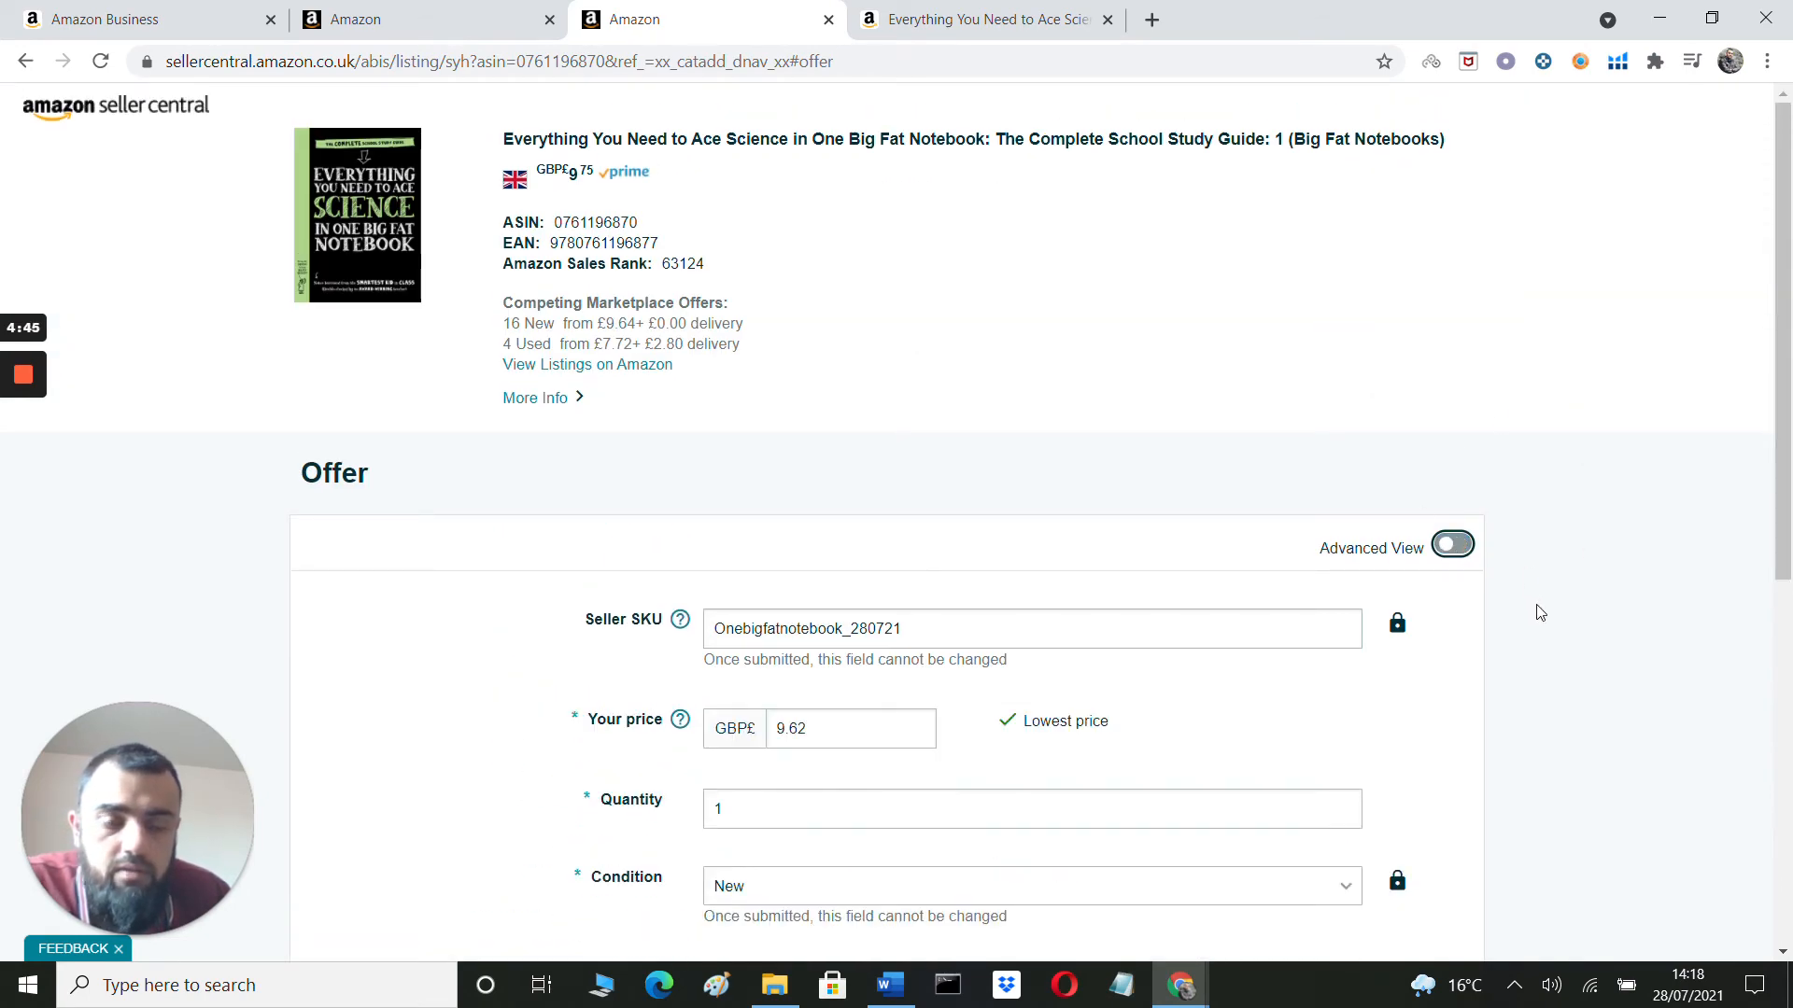
# Save and finish the book offer, and sign in to Seller Central with the prefilled credentials.
pyautogui.scroll(-3, 1536, 608)
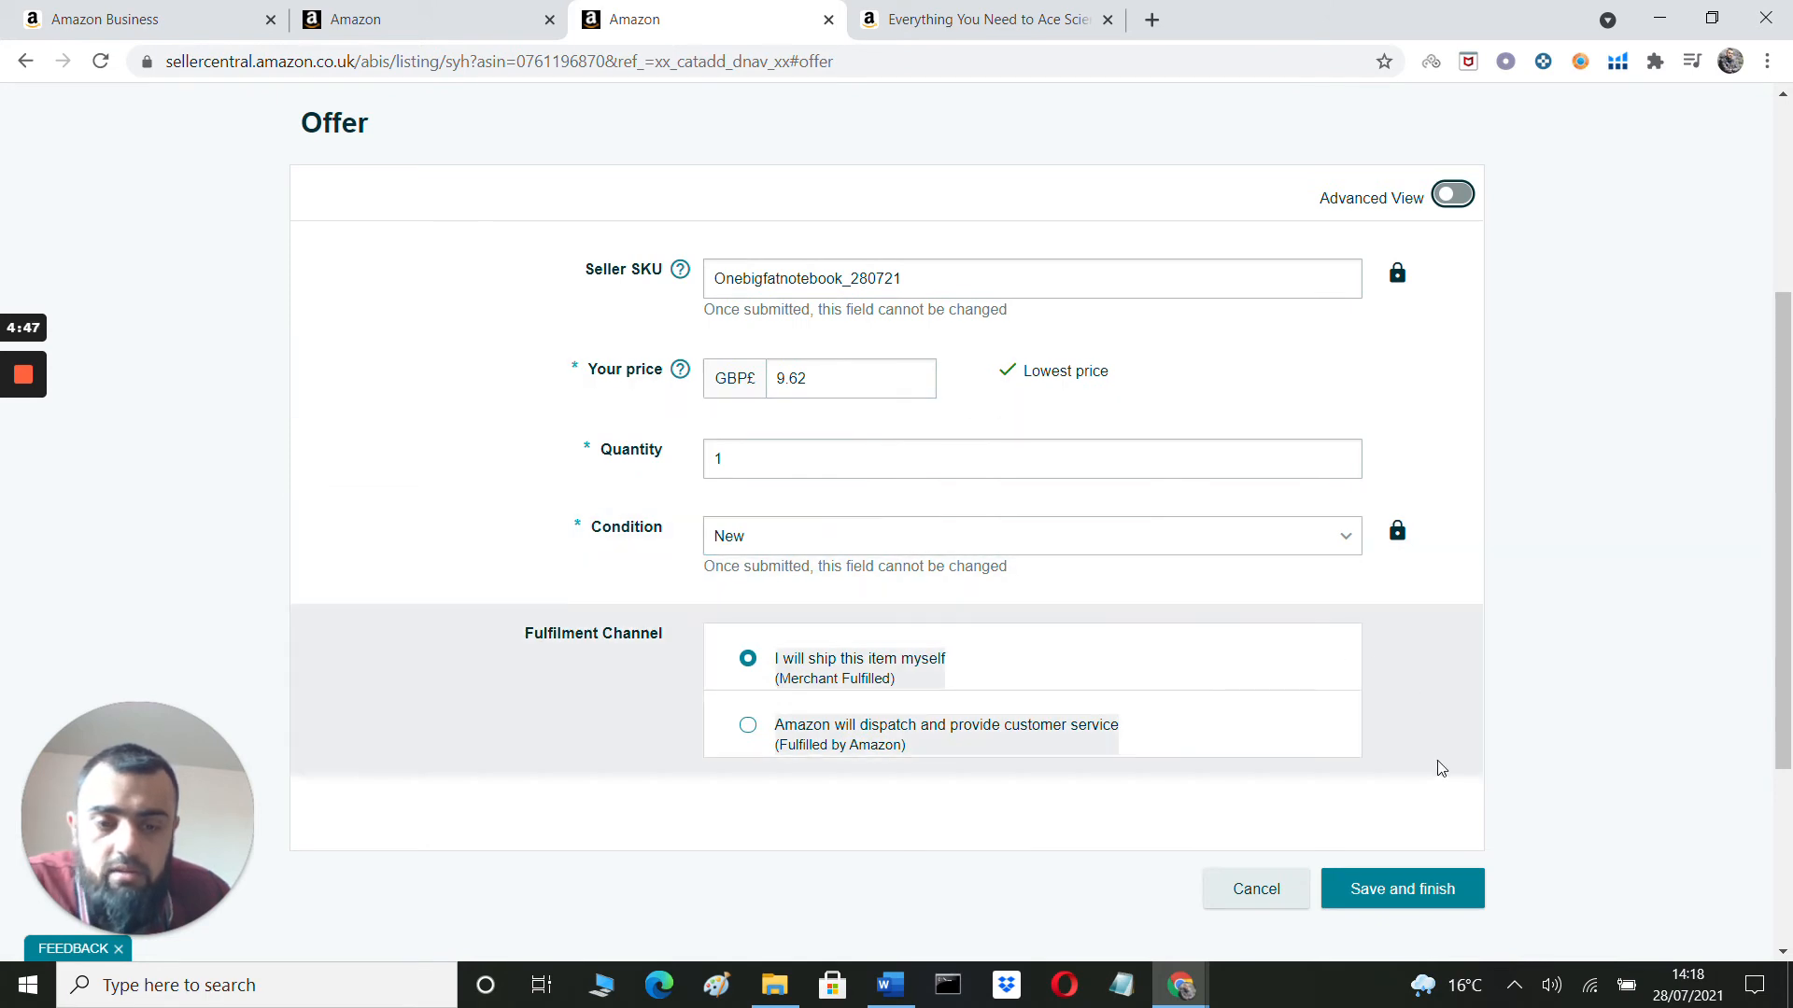
pyautogui.click(1423, 892)
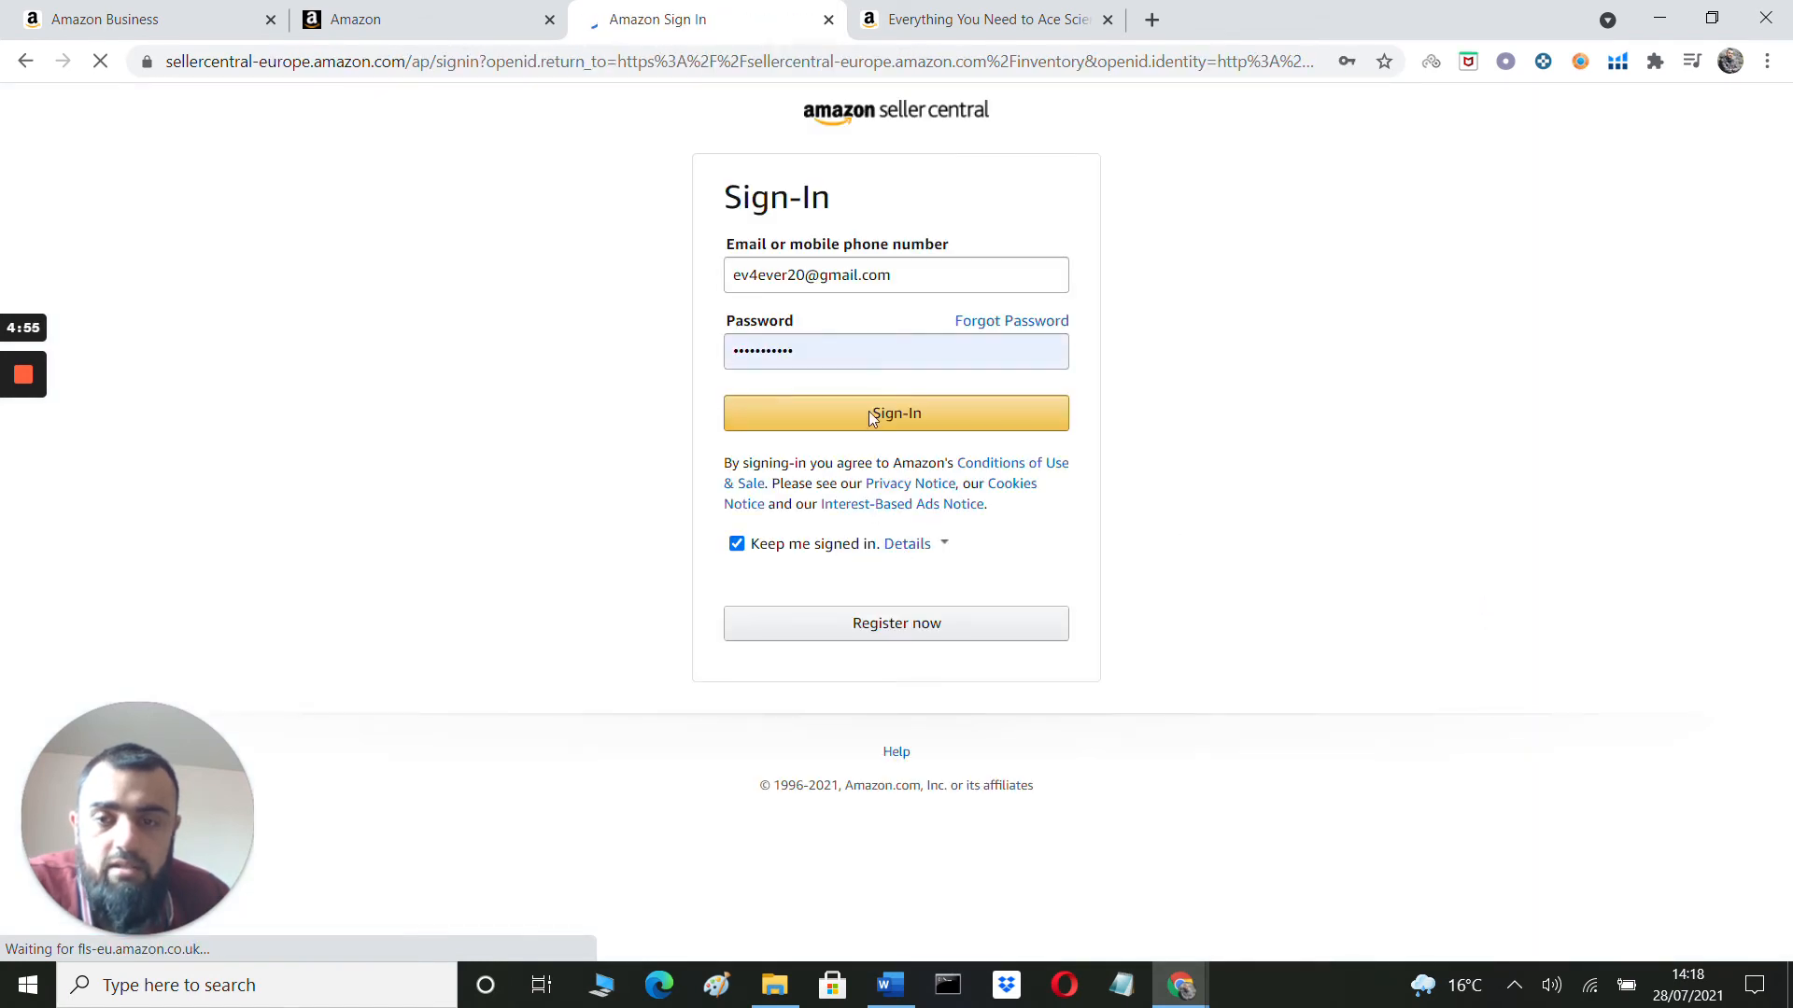
pyautogui.click(890, 420)
pyautogui.click(892, 422)
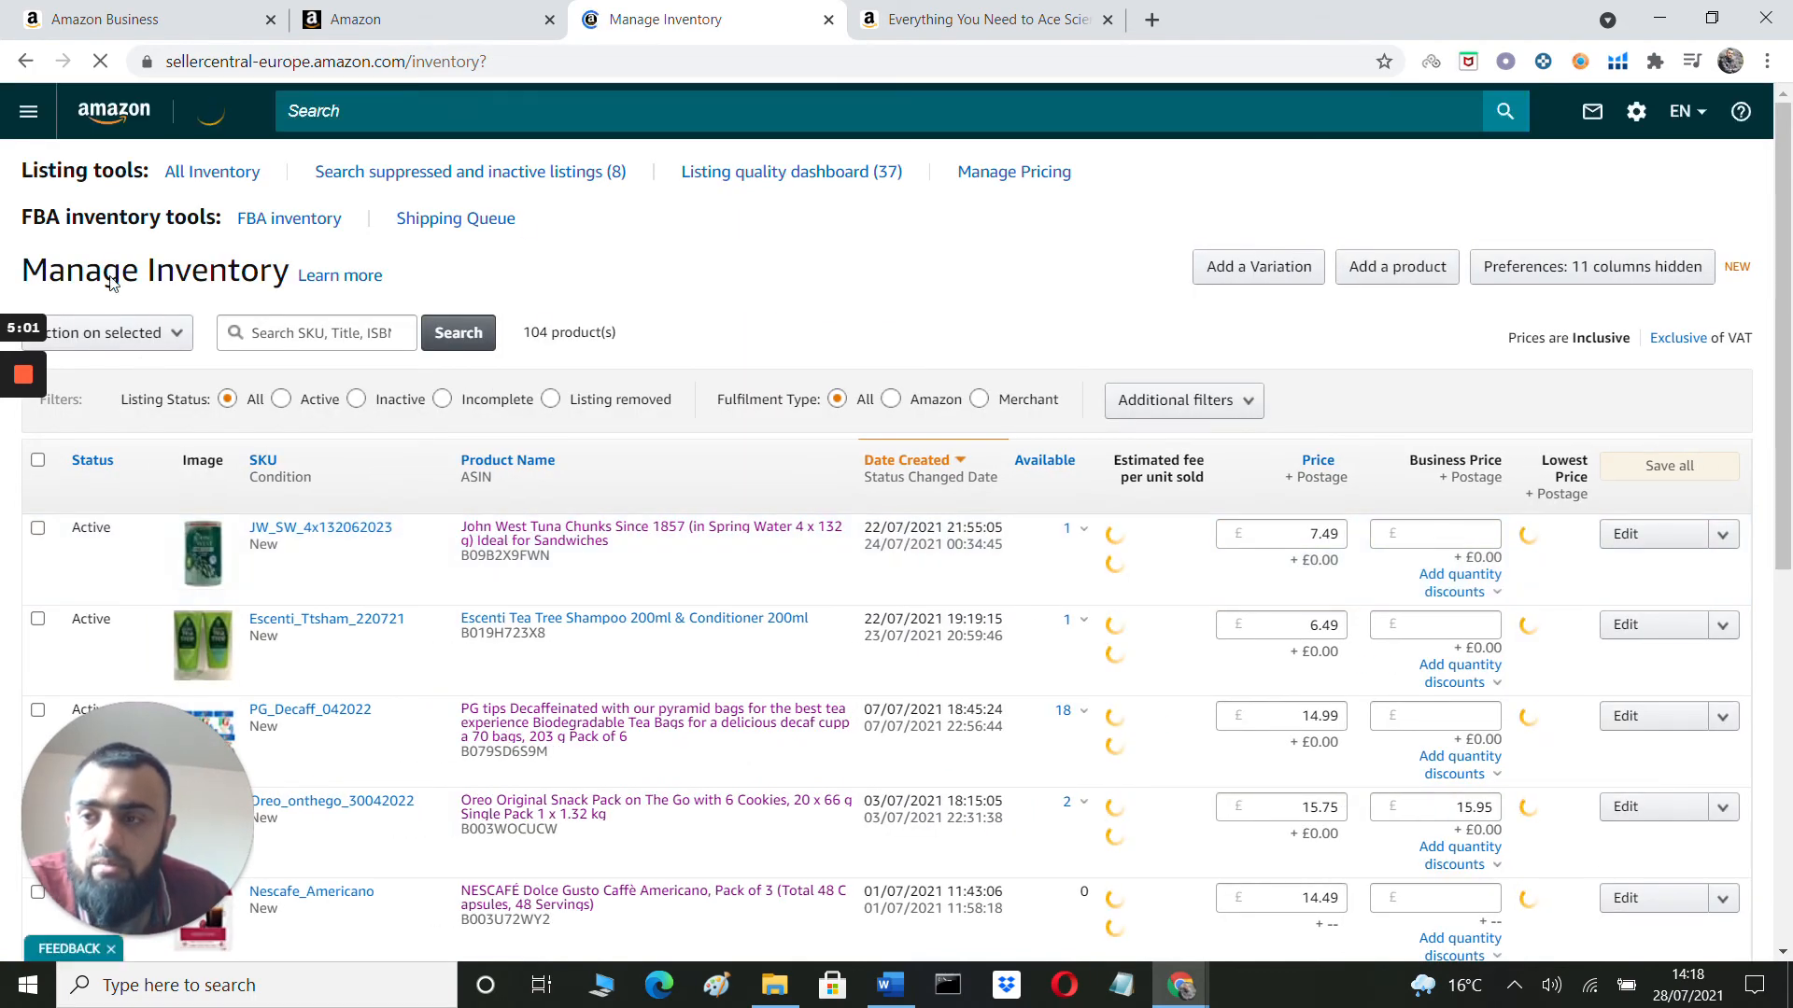
# Go through the seller home page to Manage Inventory and look over the product list for the new book listing.
pyautogui.click(128, 116)
pyautogui.moveTo(19, 430)
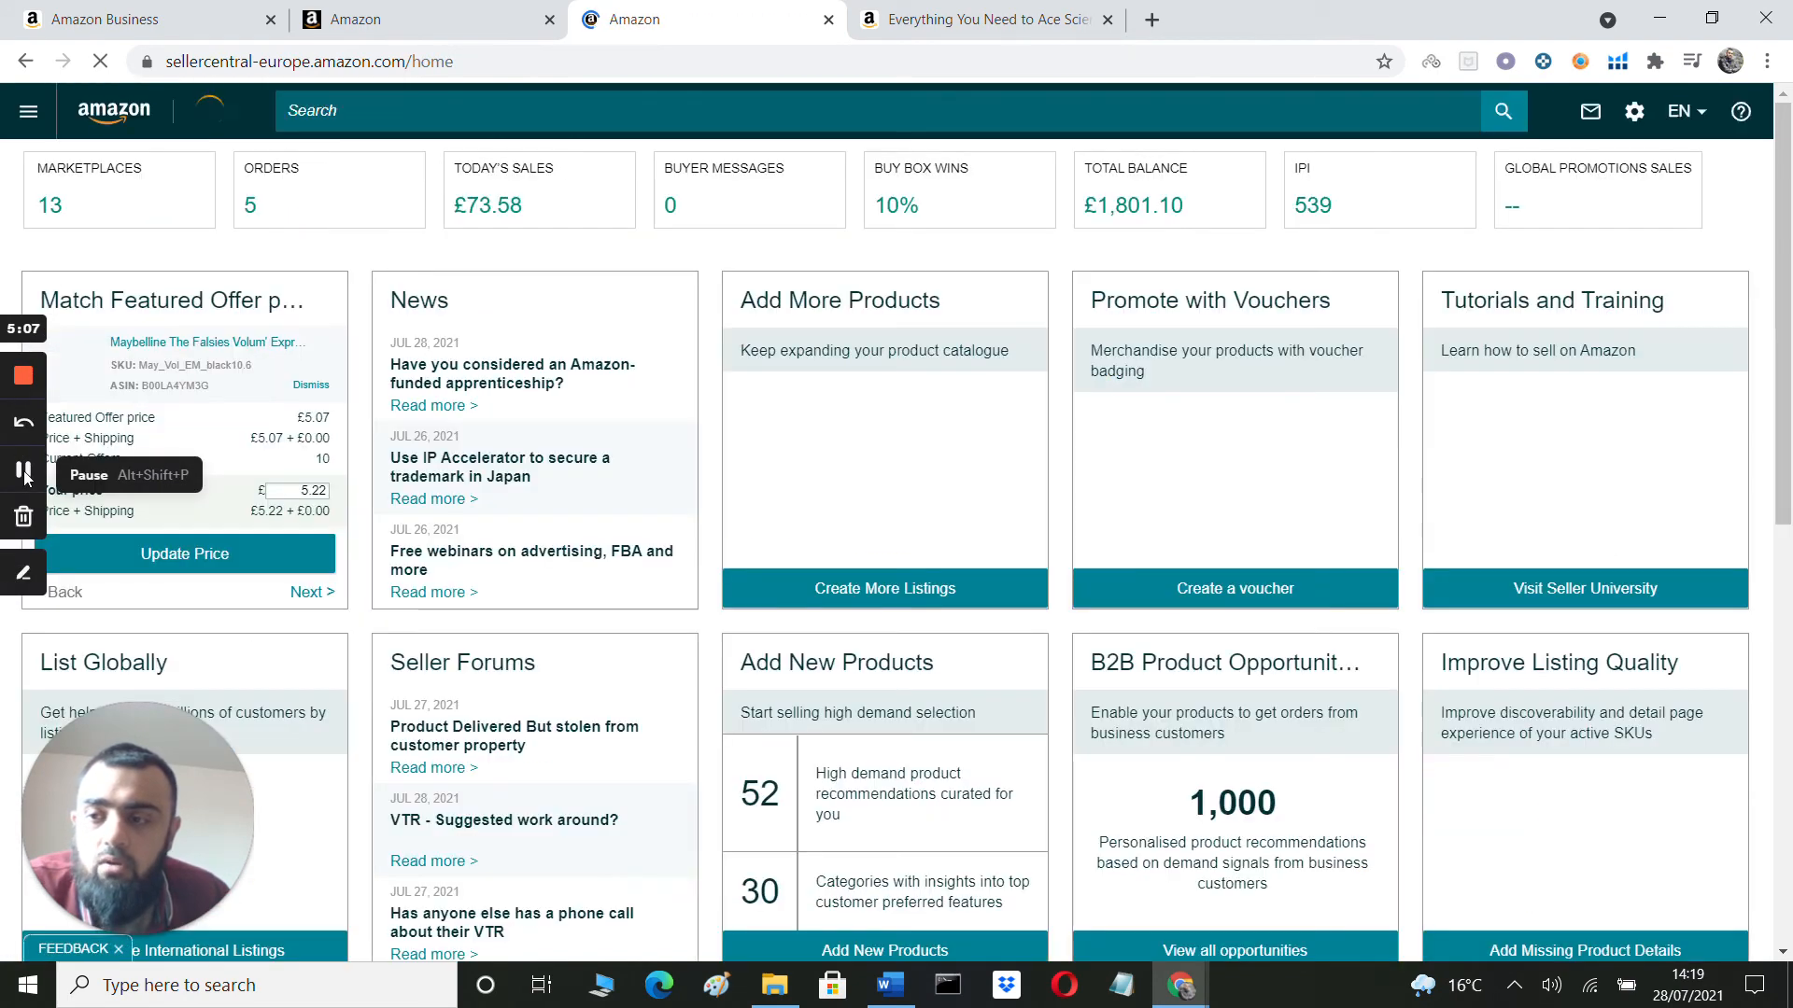
pyautogui.click(25, 478)
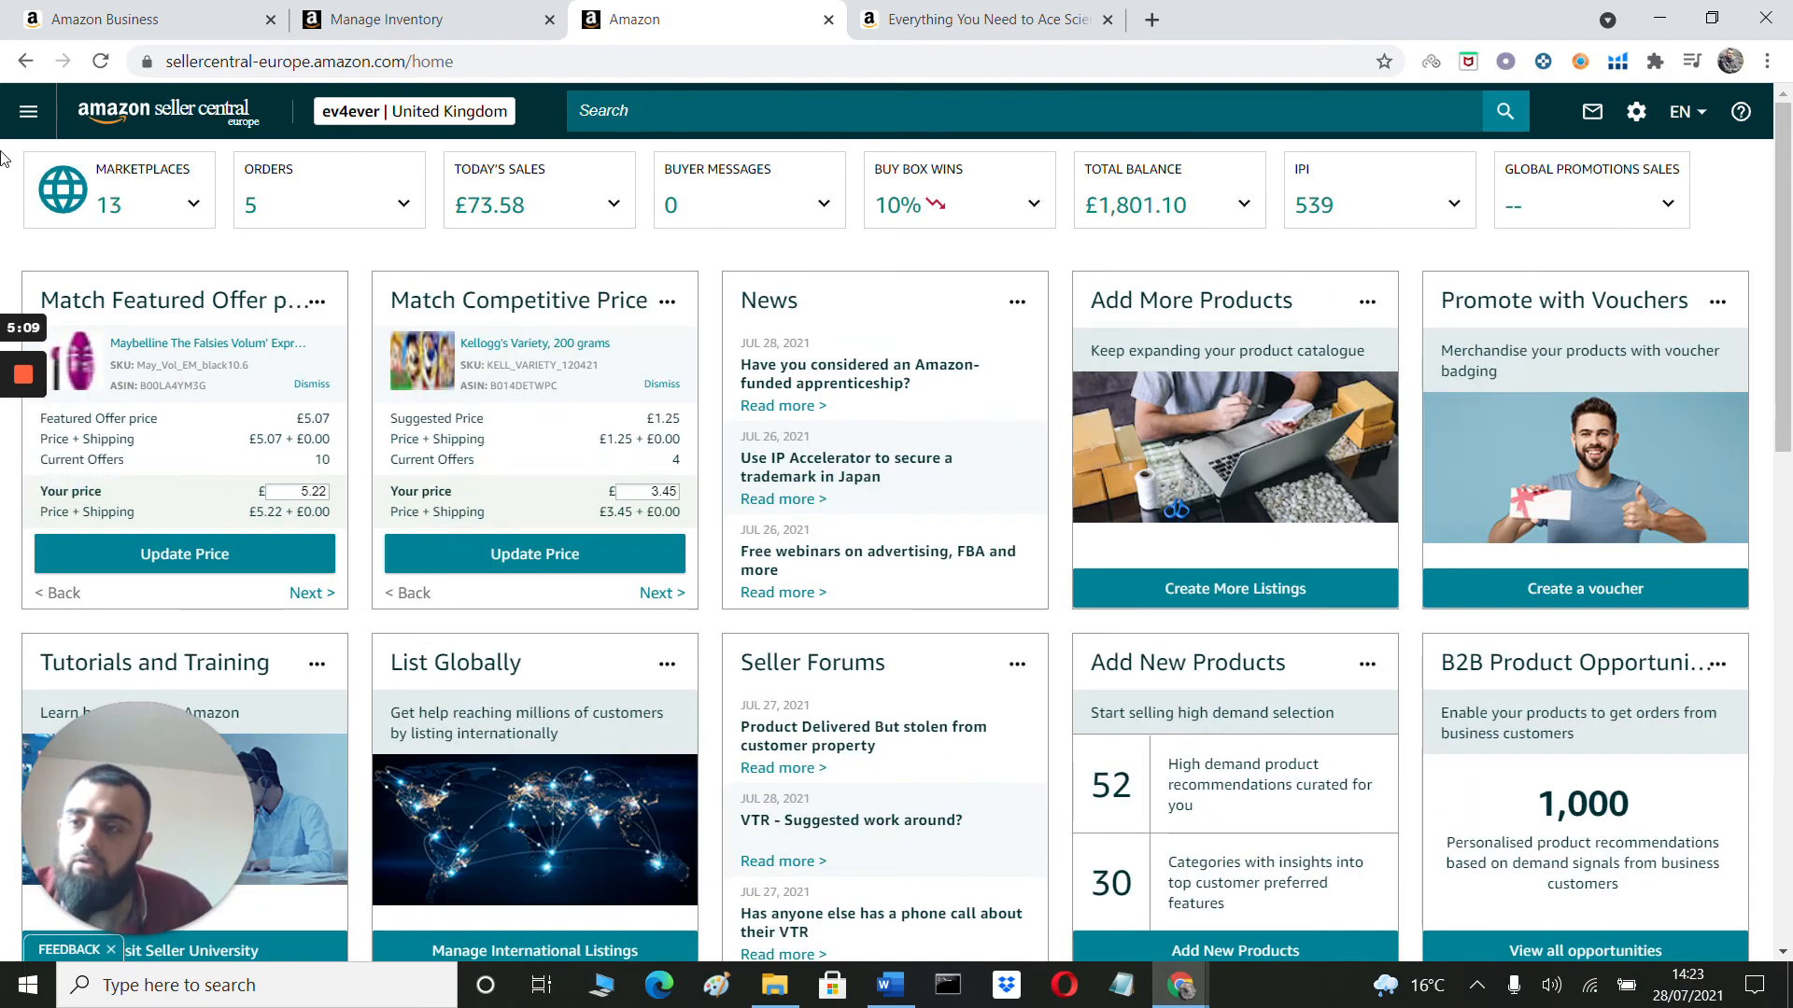
pyautogui.click(28, 112)
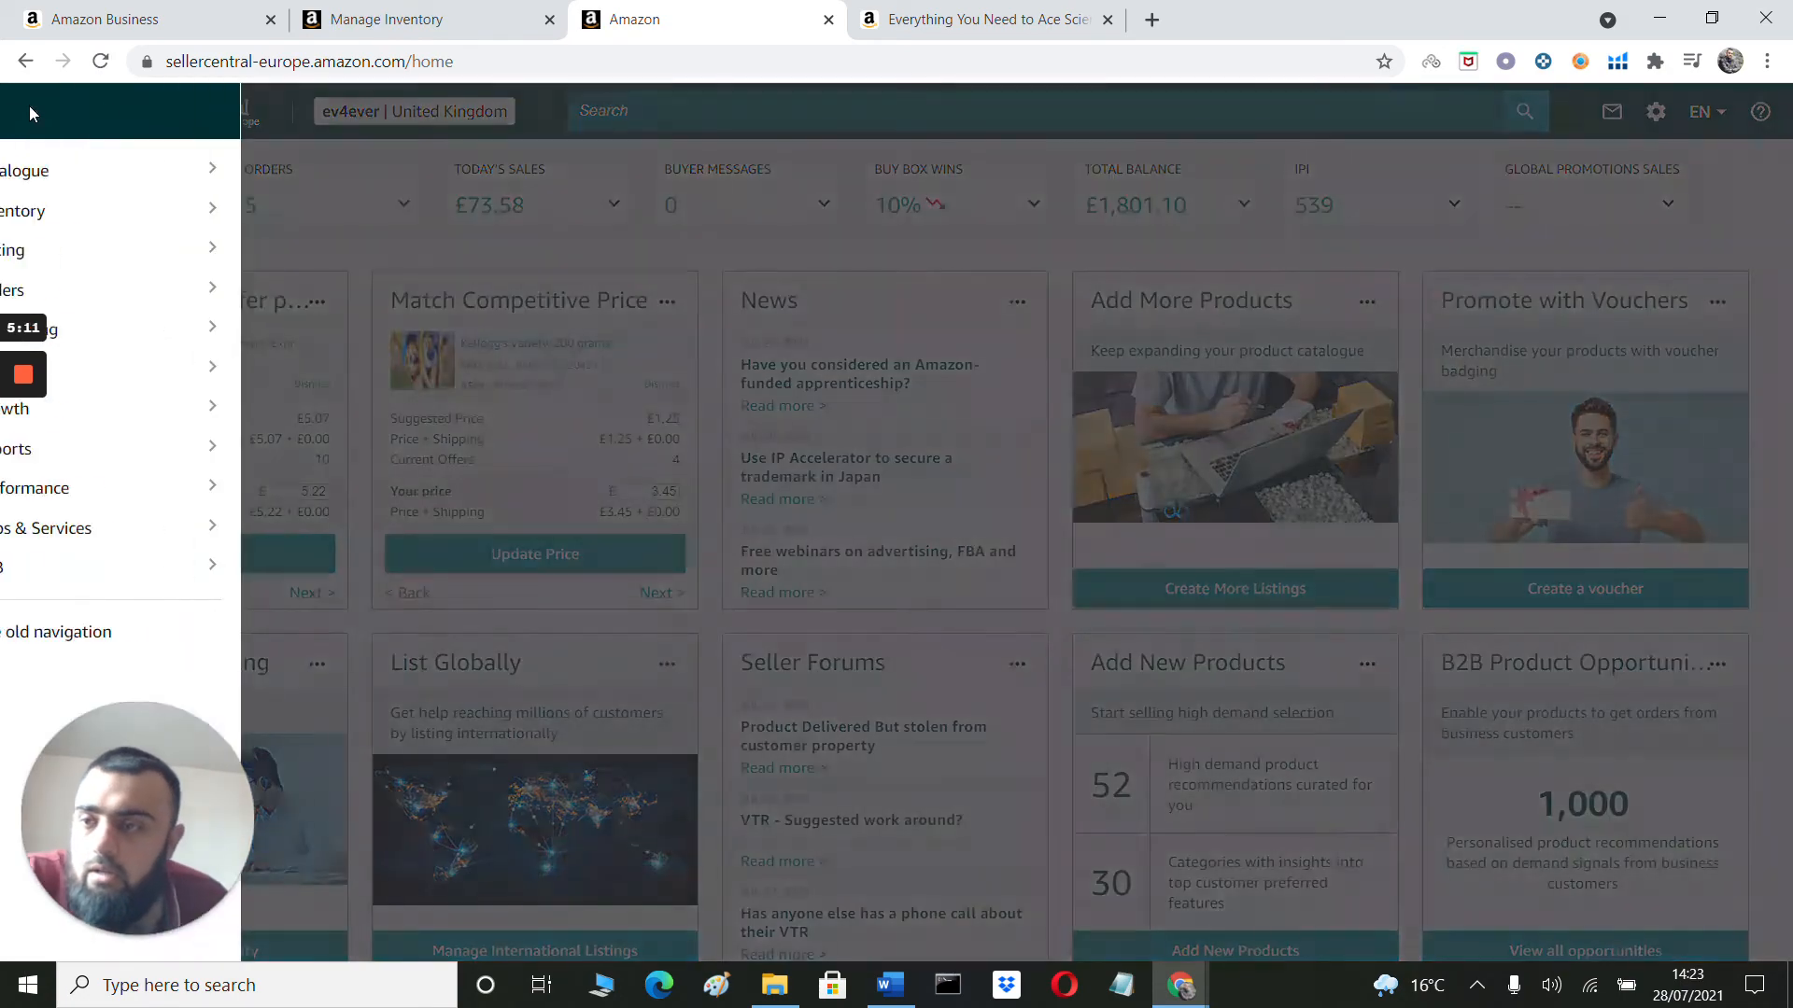
pyautogui.moveTo(168, 220)
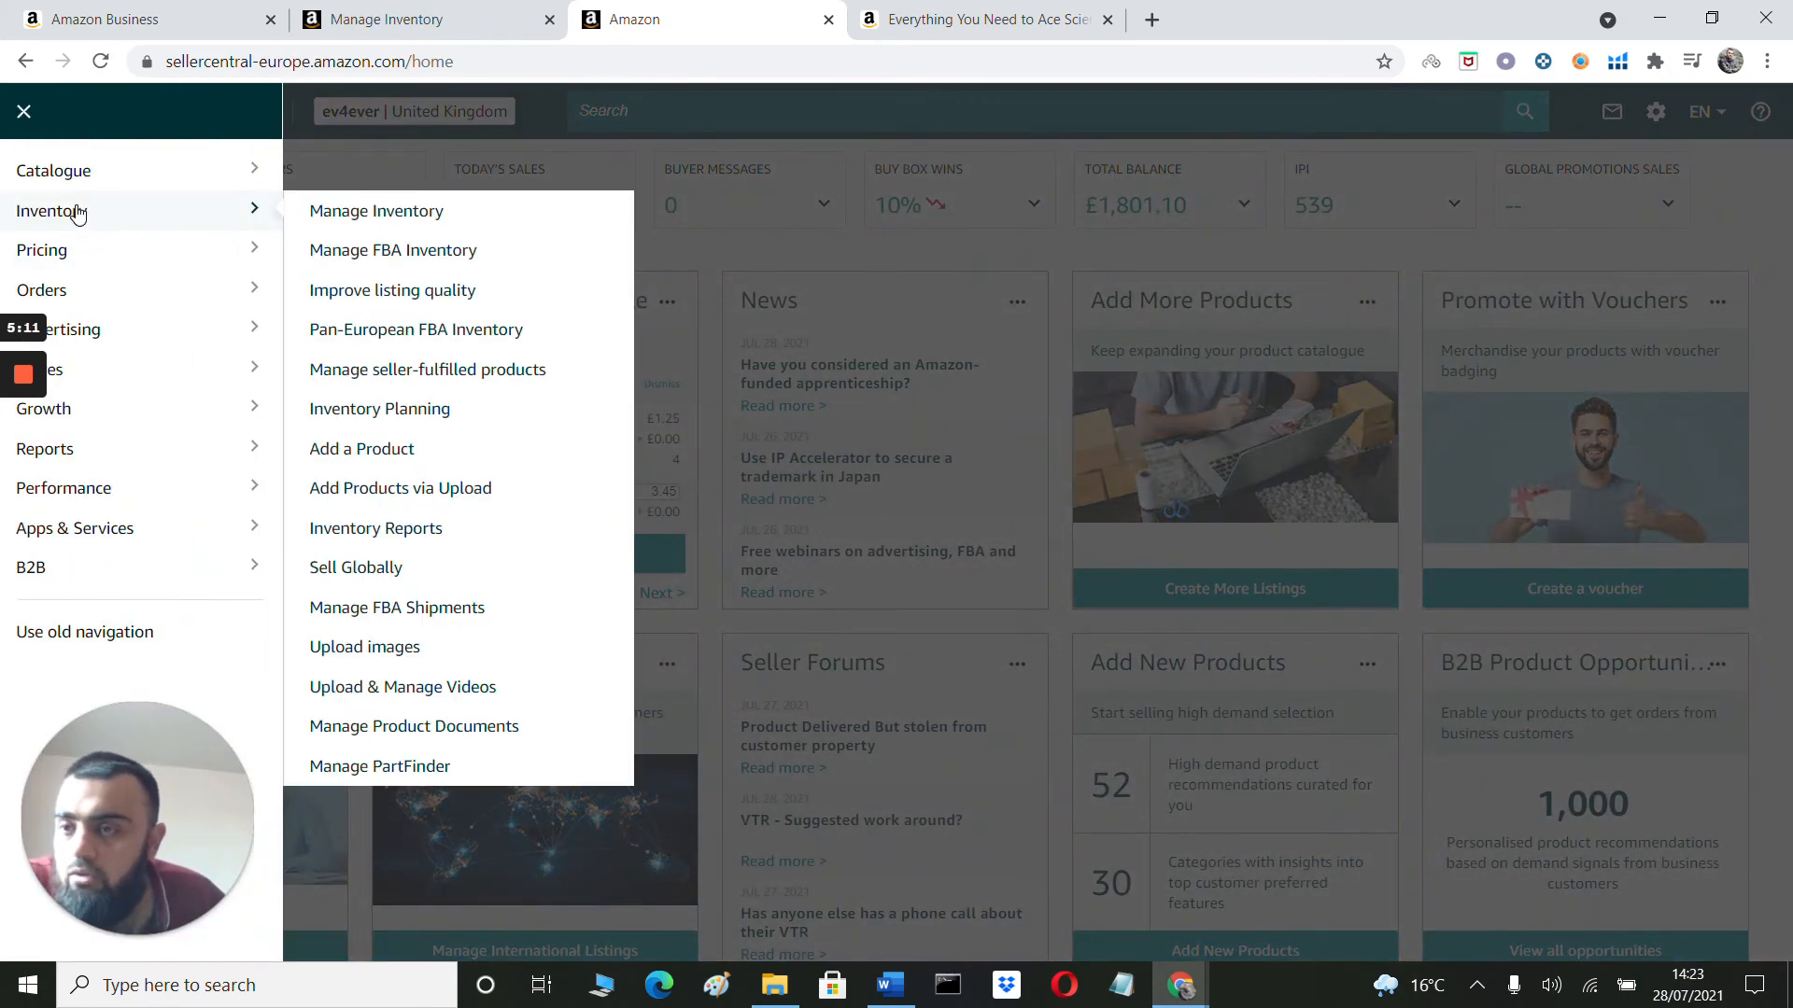
pyautogui.click(378, 212)
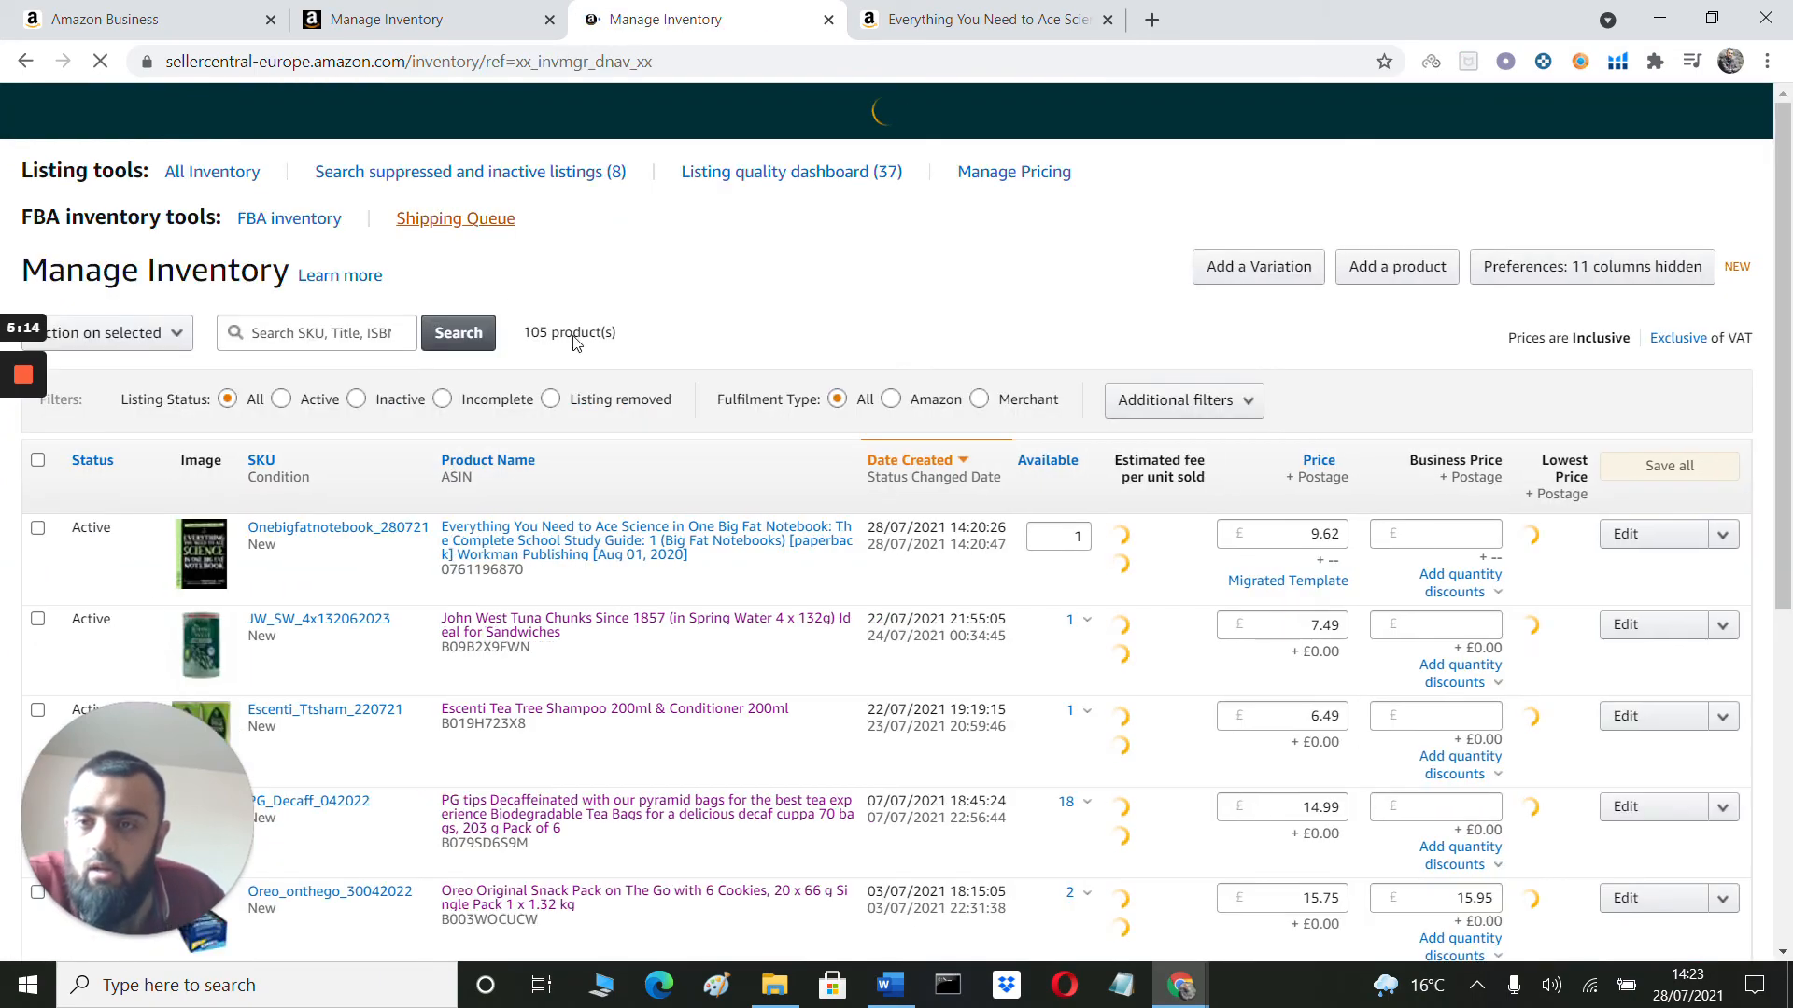
pyautogui.scroll(-10, 742, 644)
pyautogui.scroll(9, 742, 635)
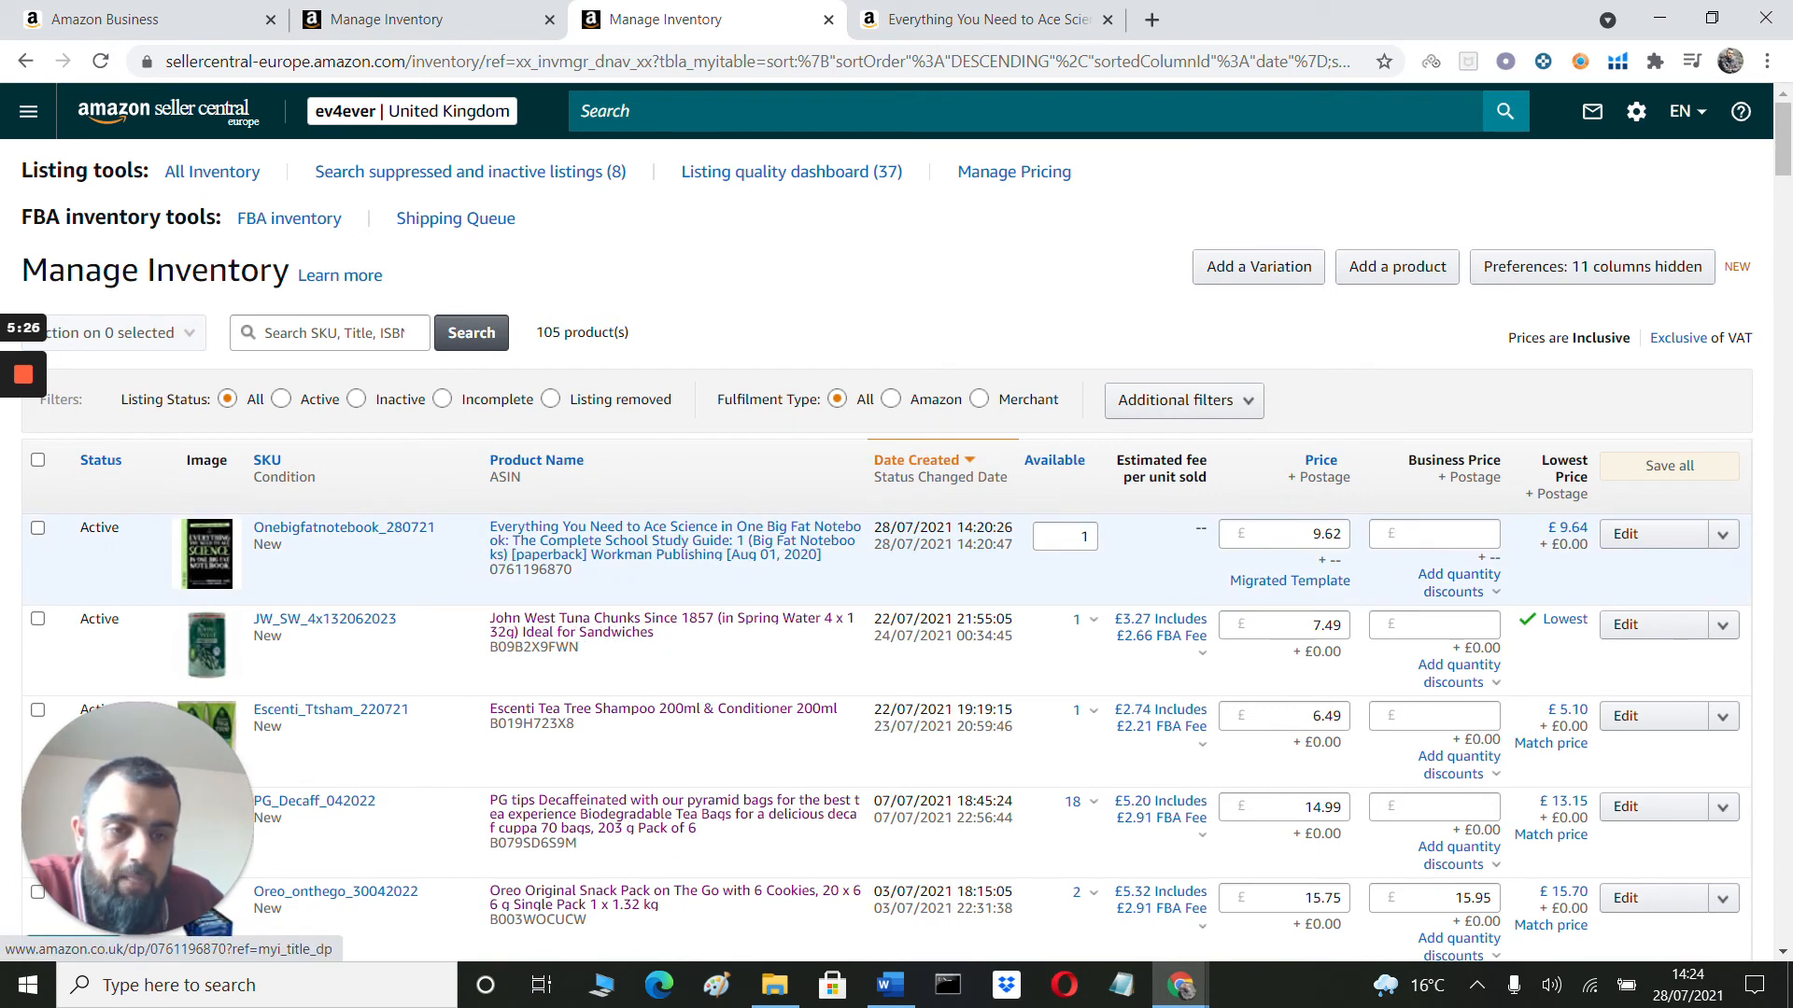
# Save a business price of £9.60 for the new science book listing and look over the listing's available edit actions.
pyautogui.click(1450, 539)
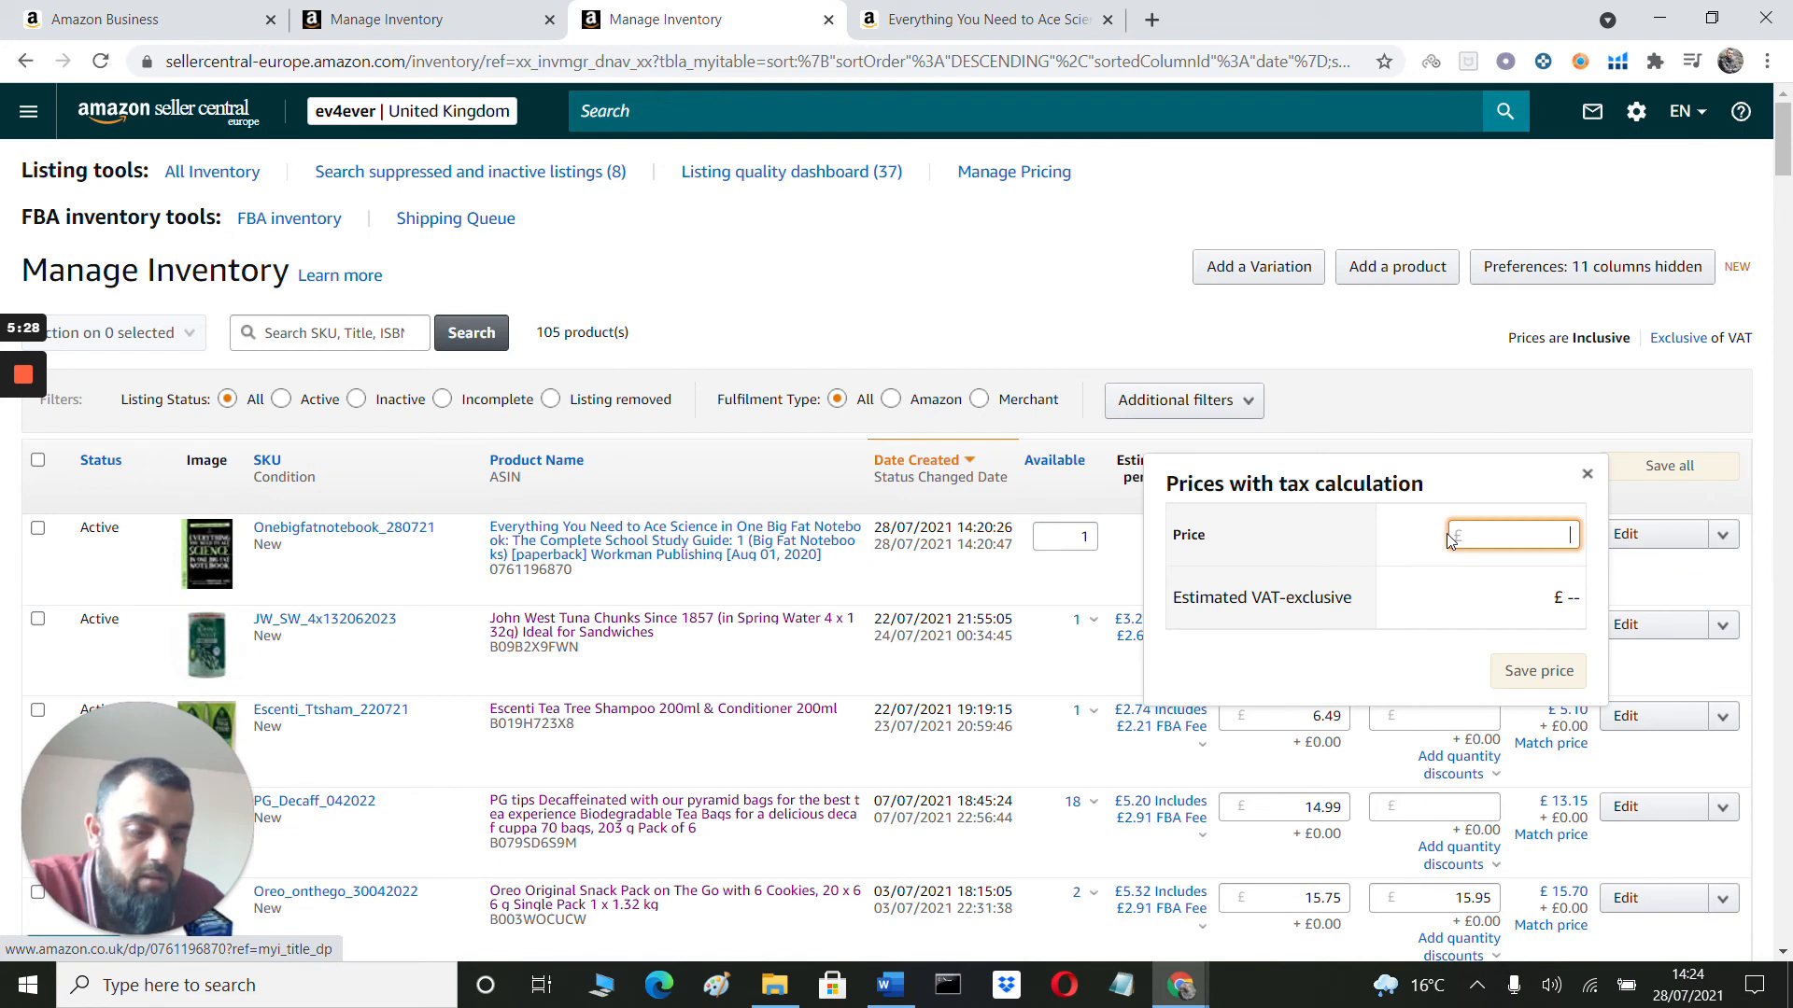
pyautogui.write('9.60')
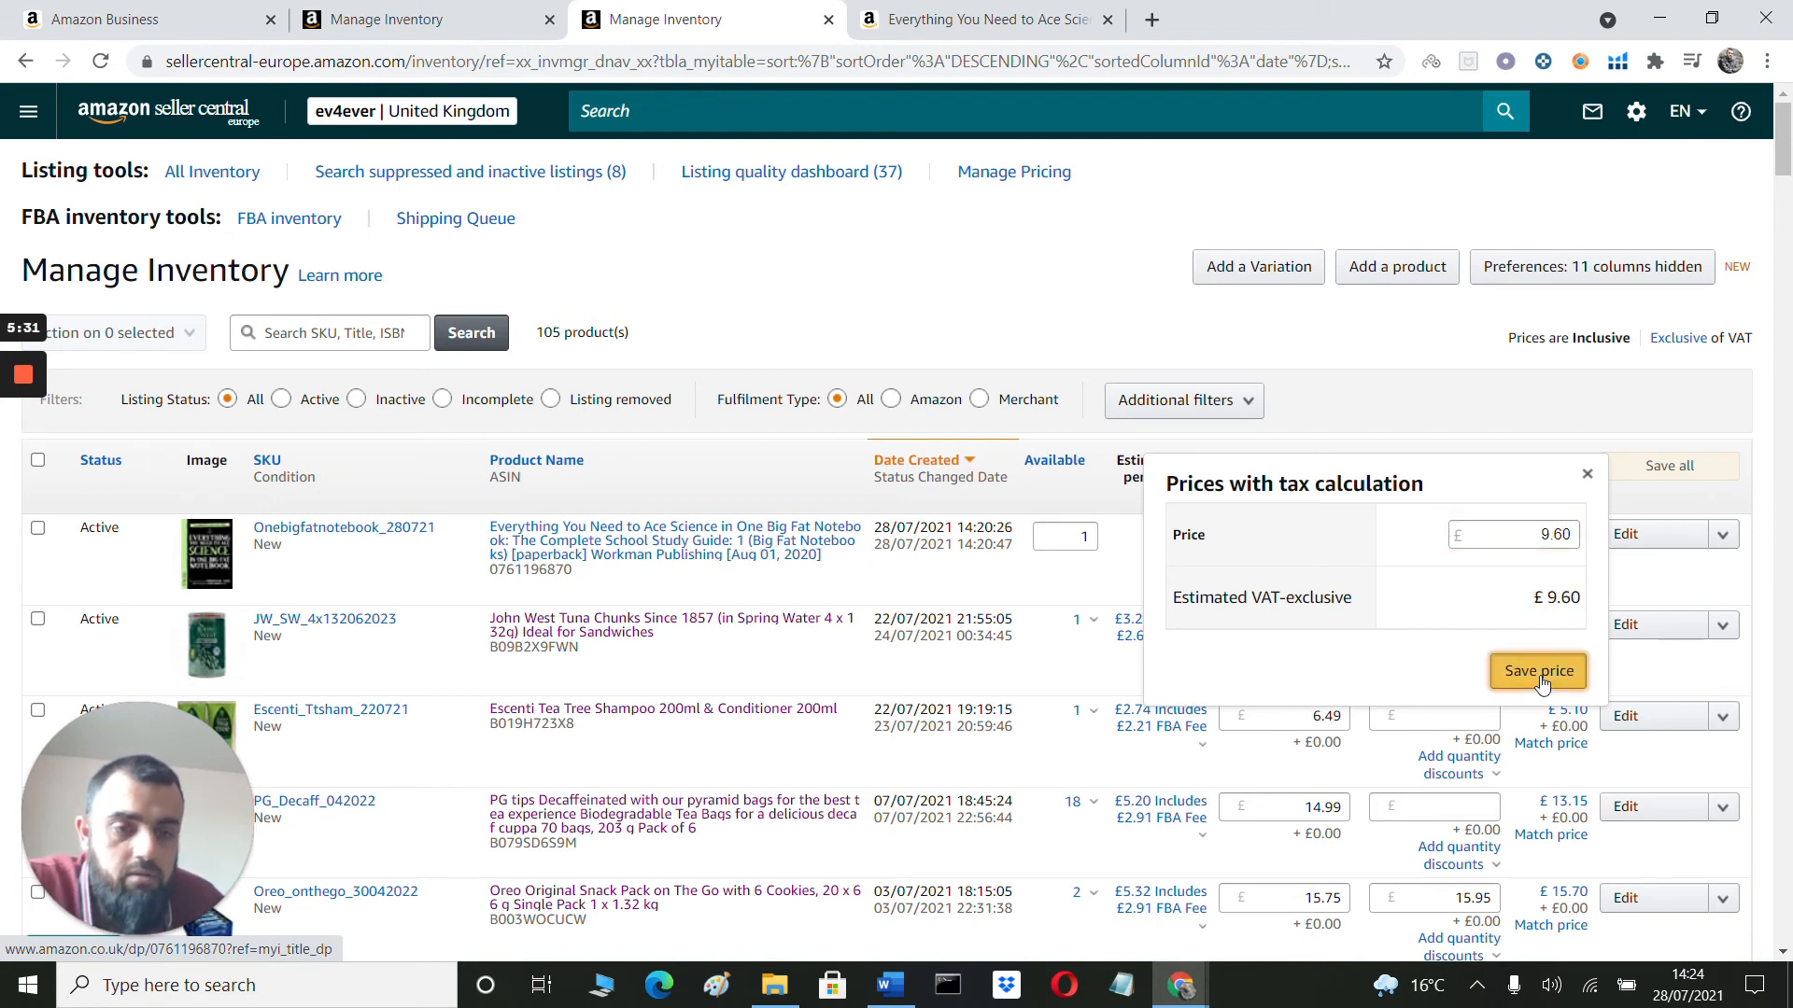
pyautogui.click(1541, 679)
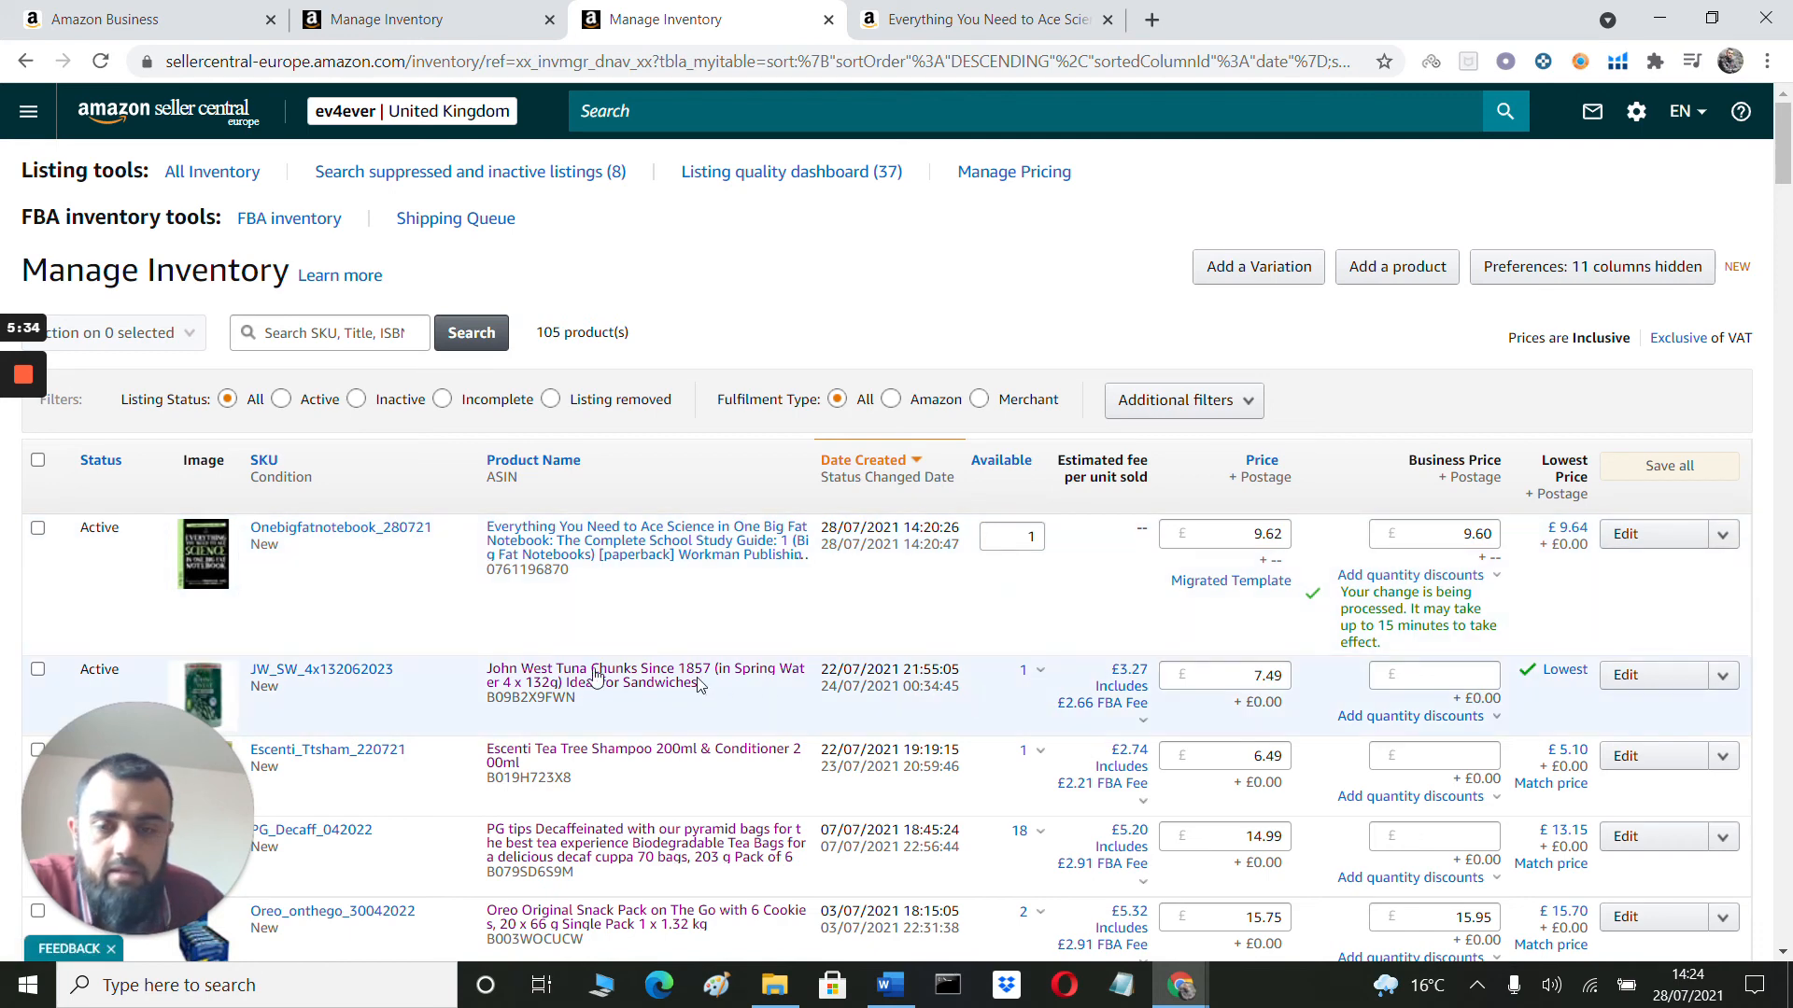
pyautogui.click(1722, 534)
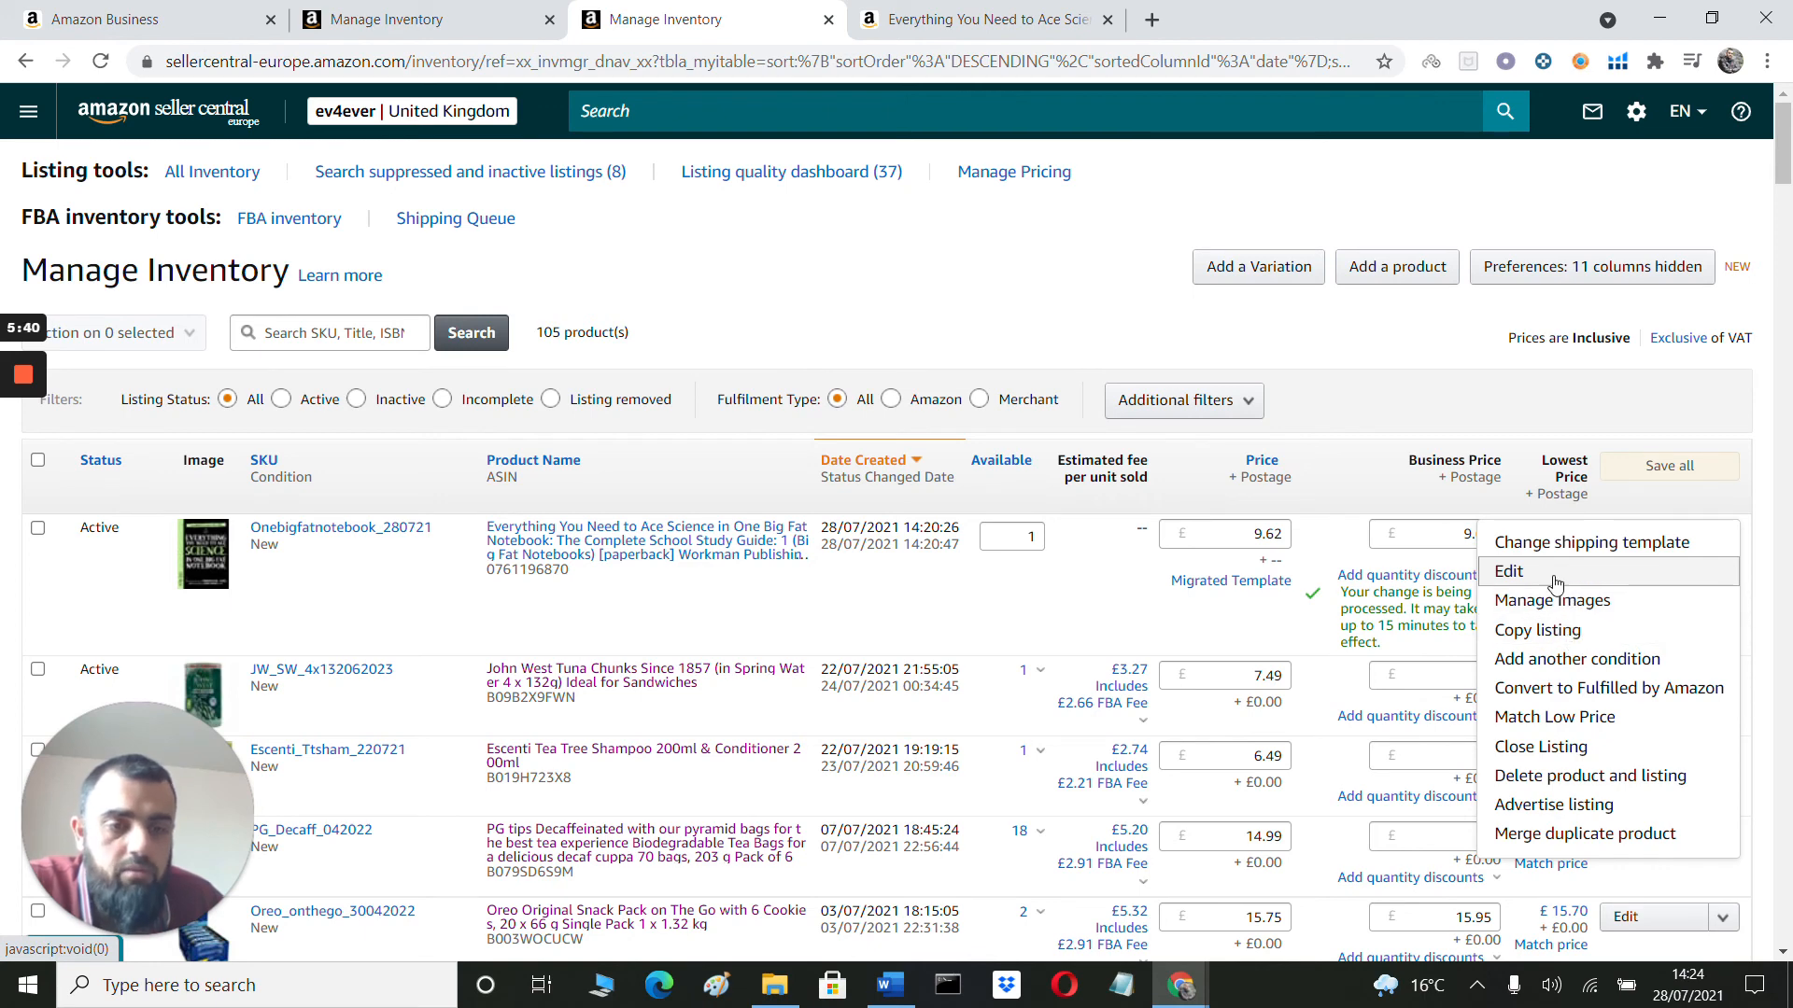
pyautogui.click(1398, 409)
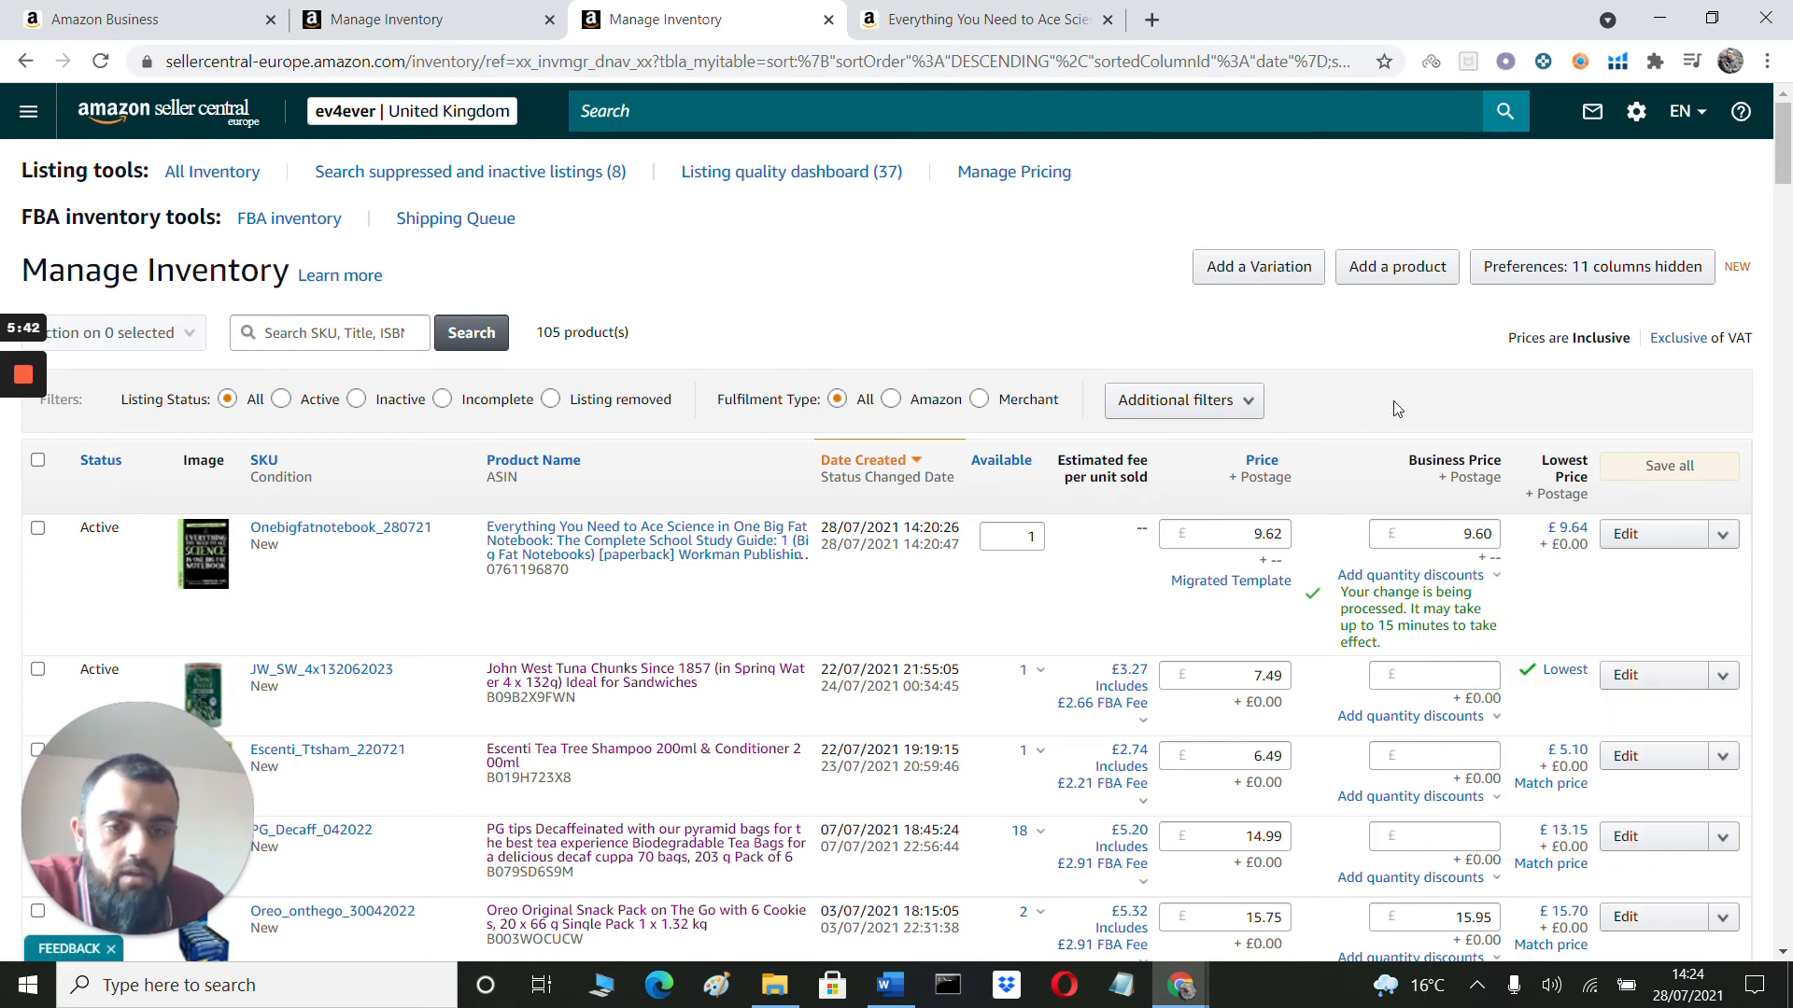
# Examine the new-condition offers and their filter options on the science book's Amazon product page, and return to the inventory.
pyautogui.click(671, 557)
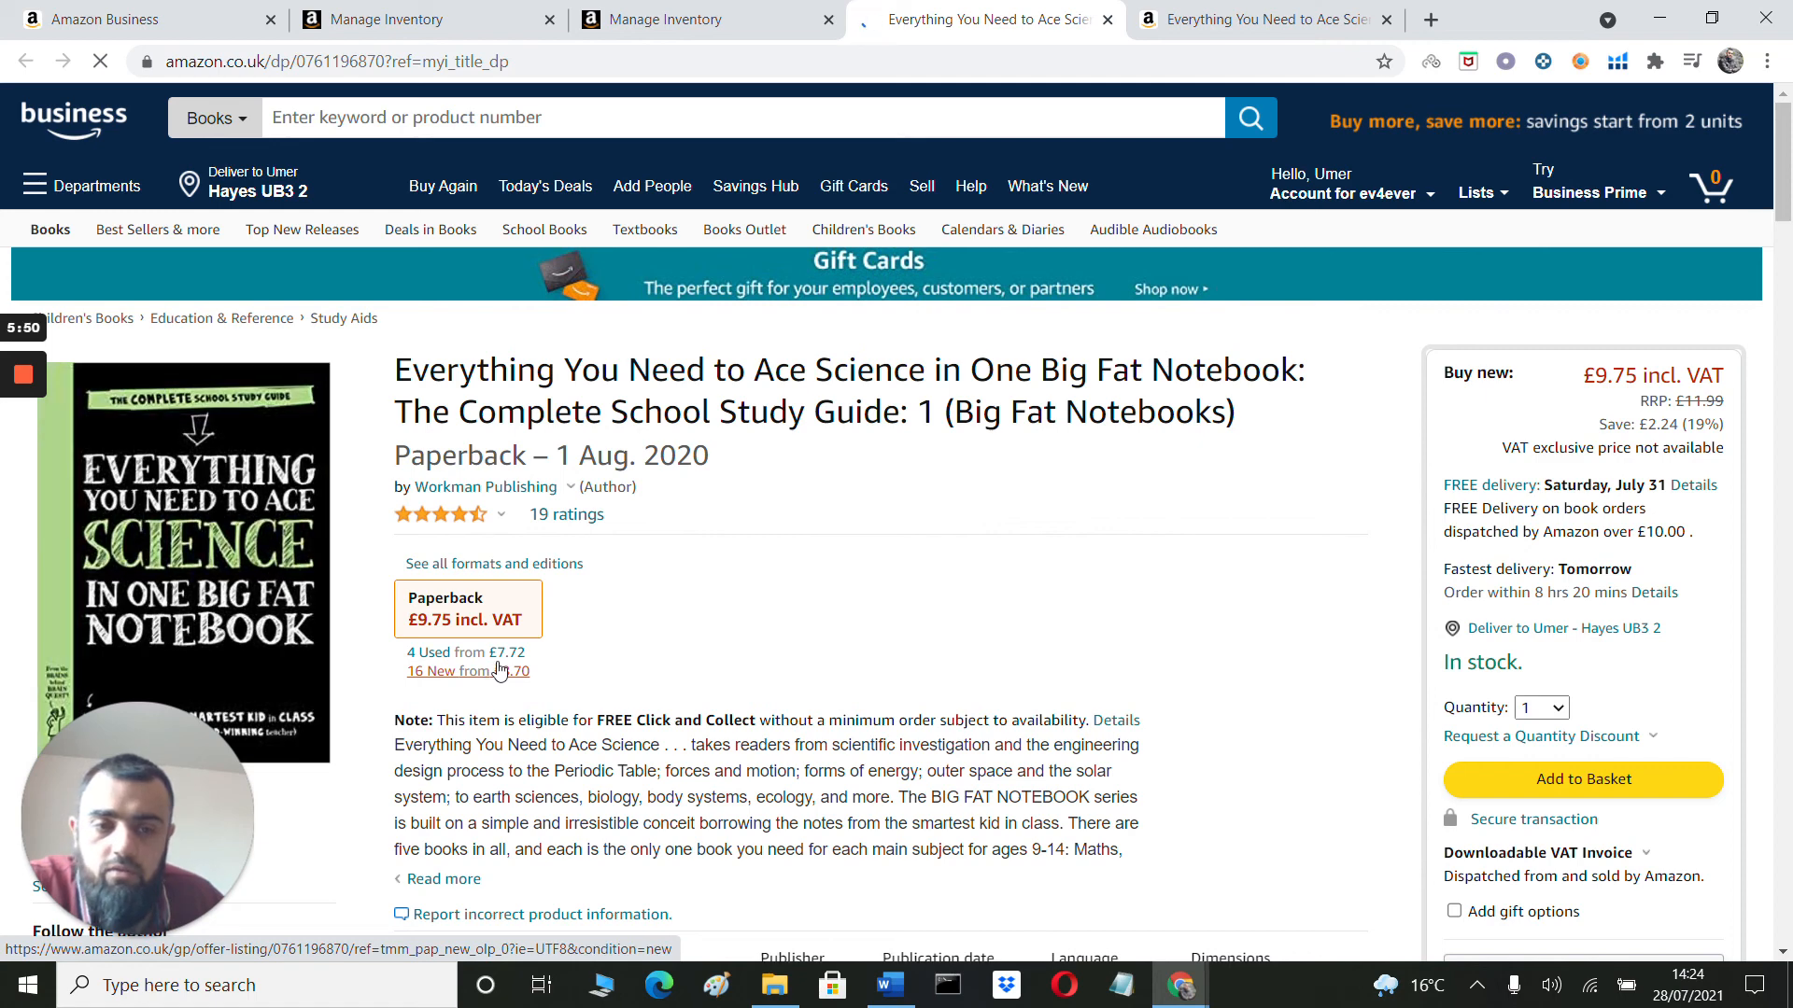
pyautogui.click(500, 671)
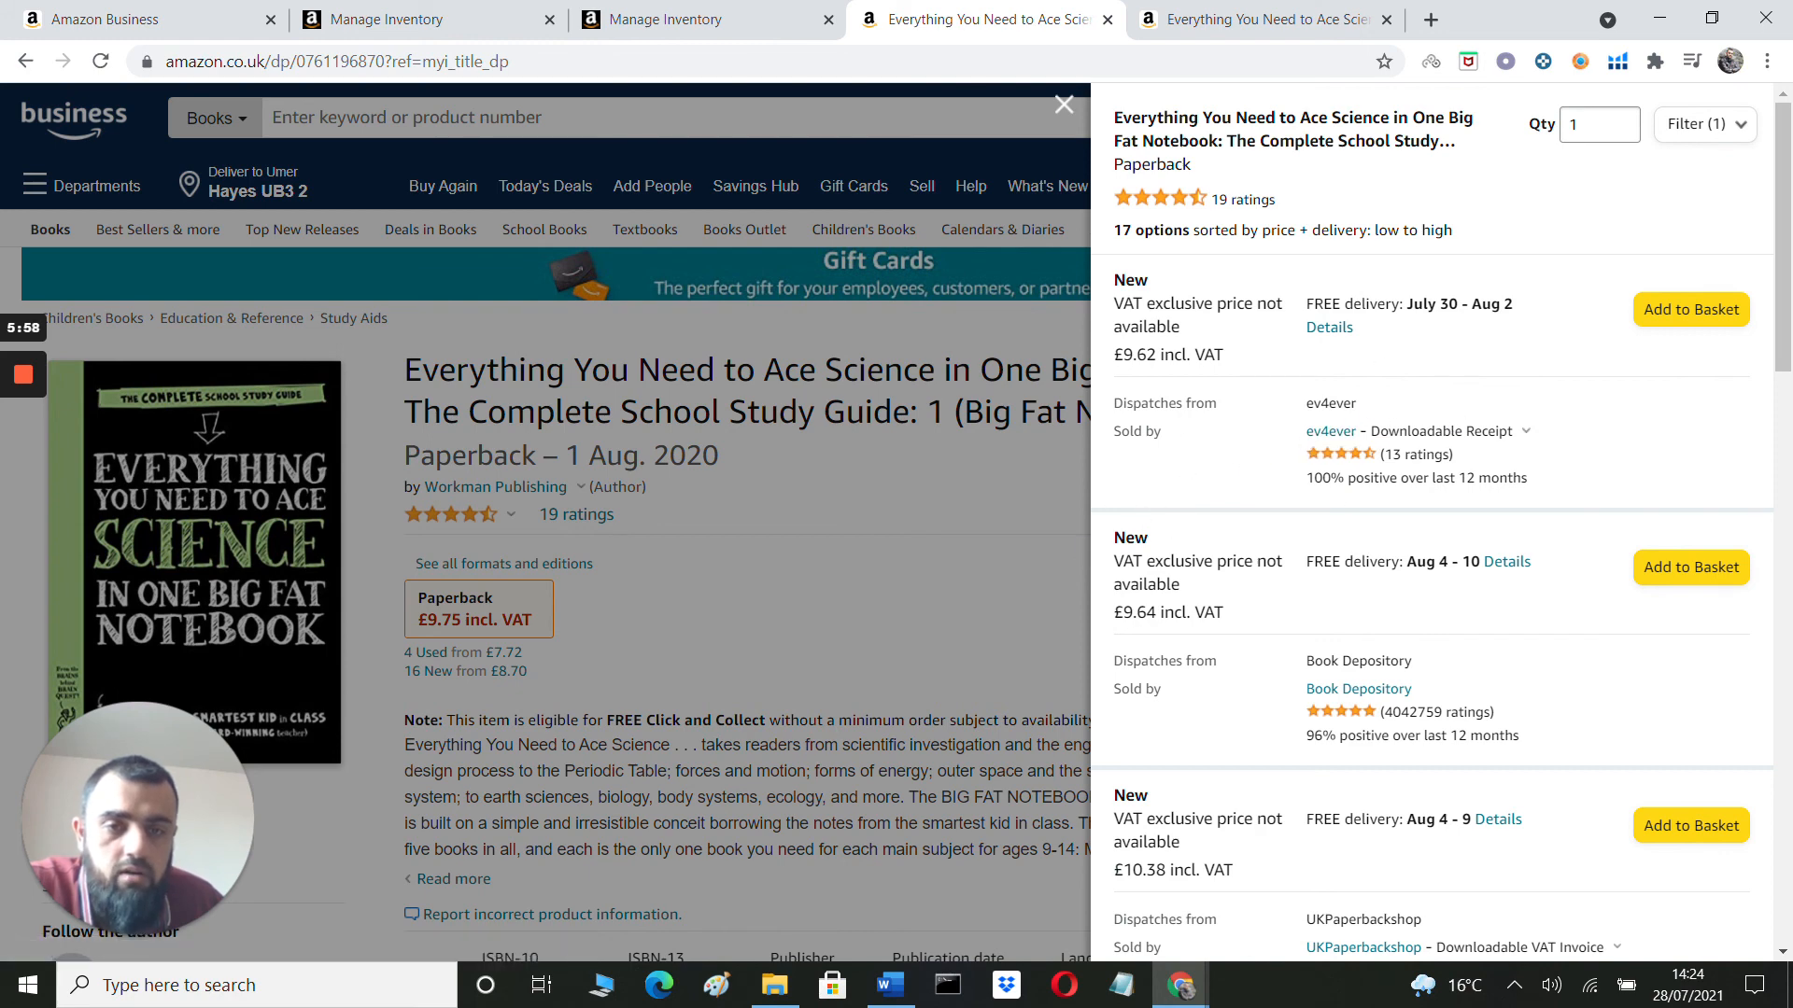
pyautogui.scroll(-2, 1470, 456)
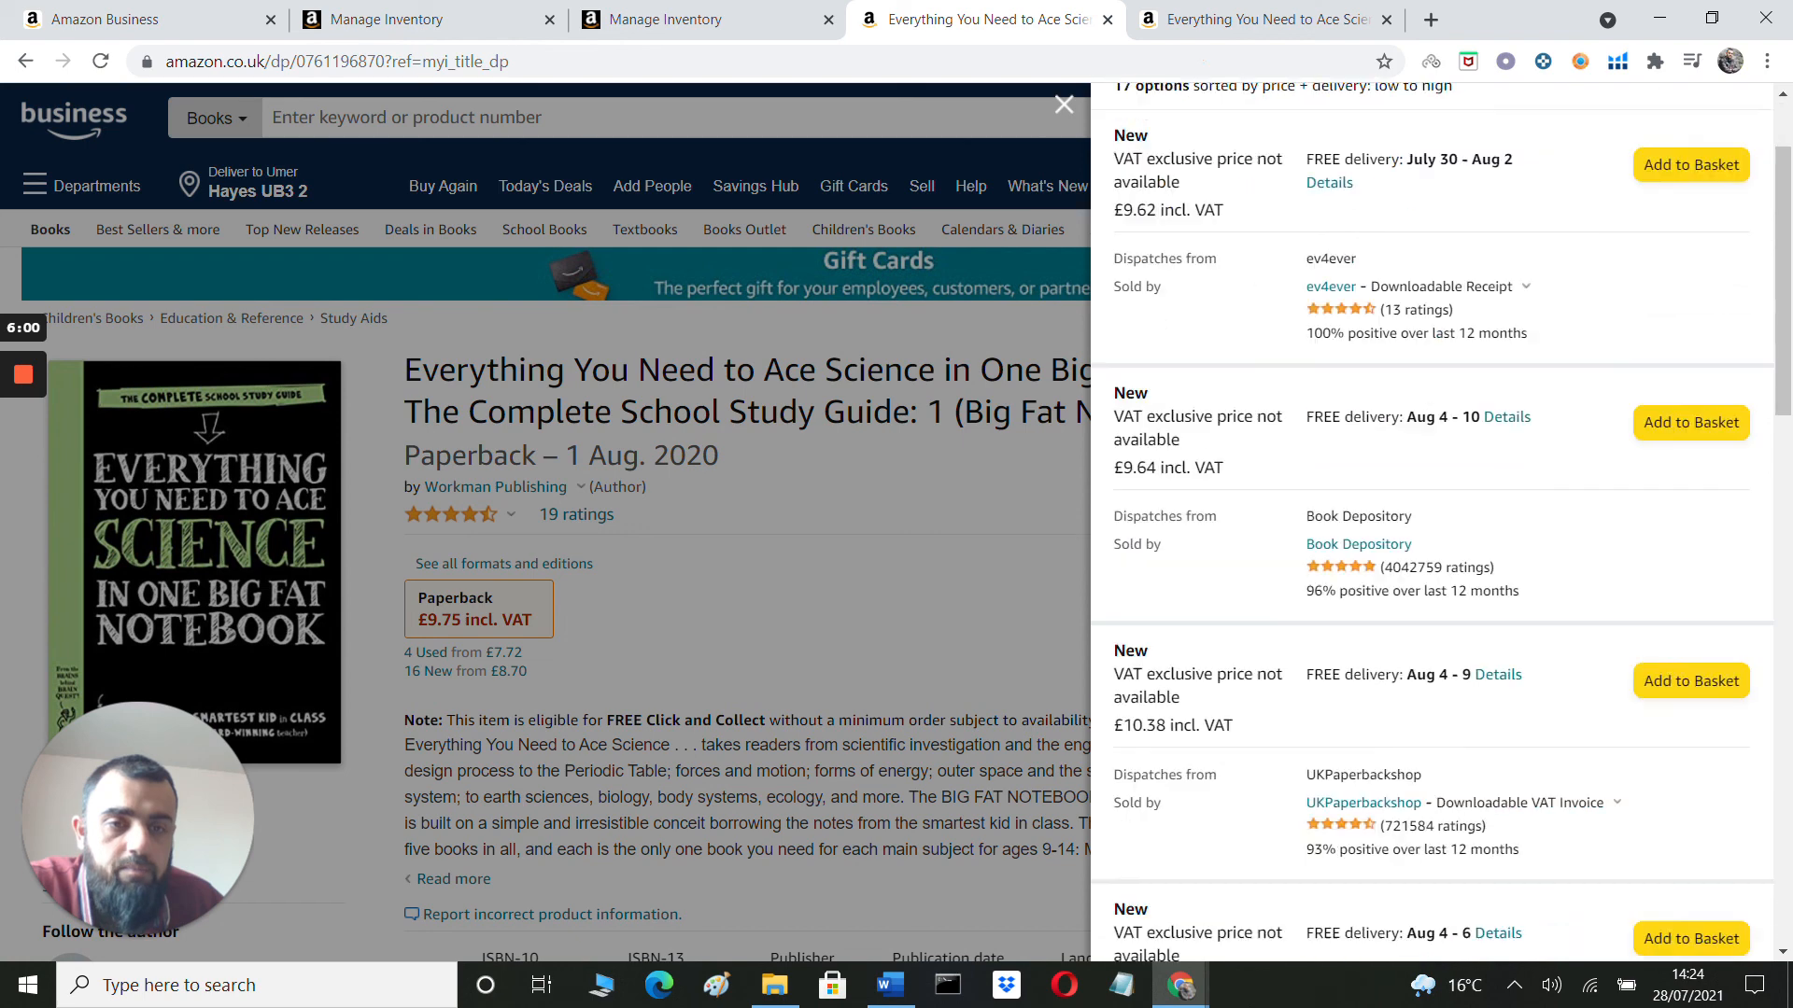
pyautogui.scroll(2, 1470, 456)
pyautogui.click(1738, 128)
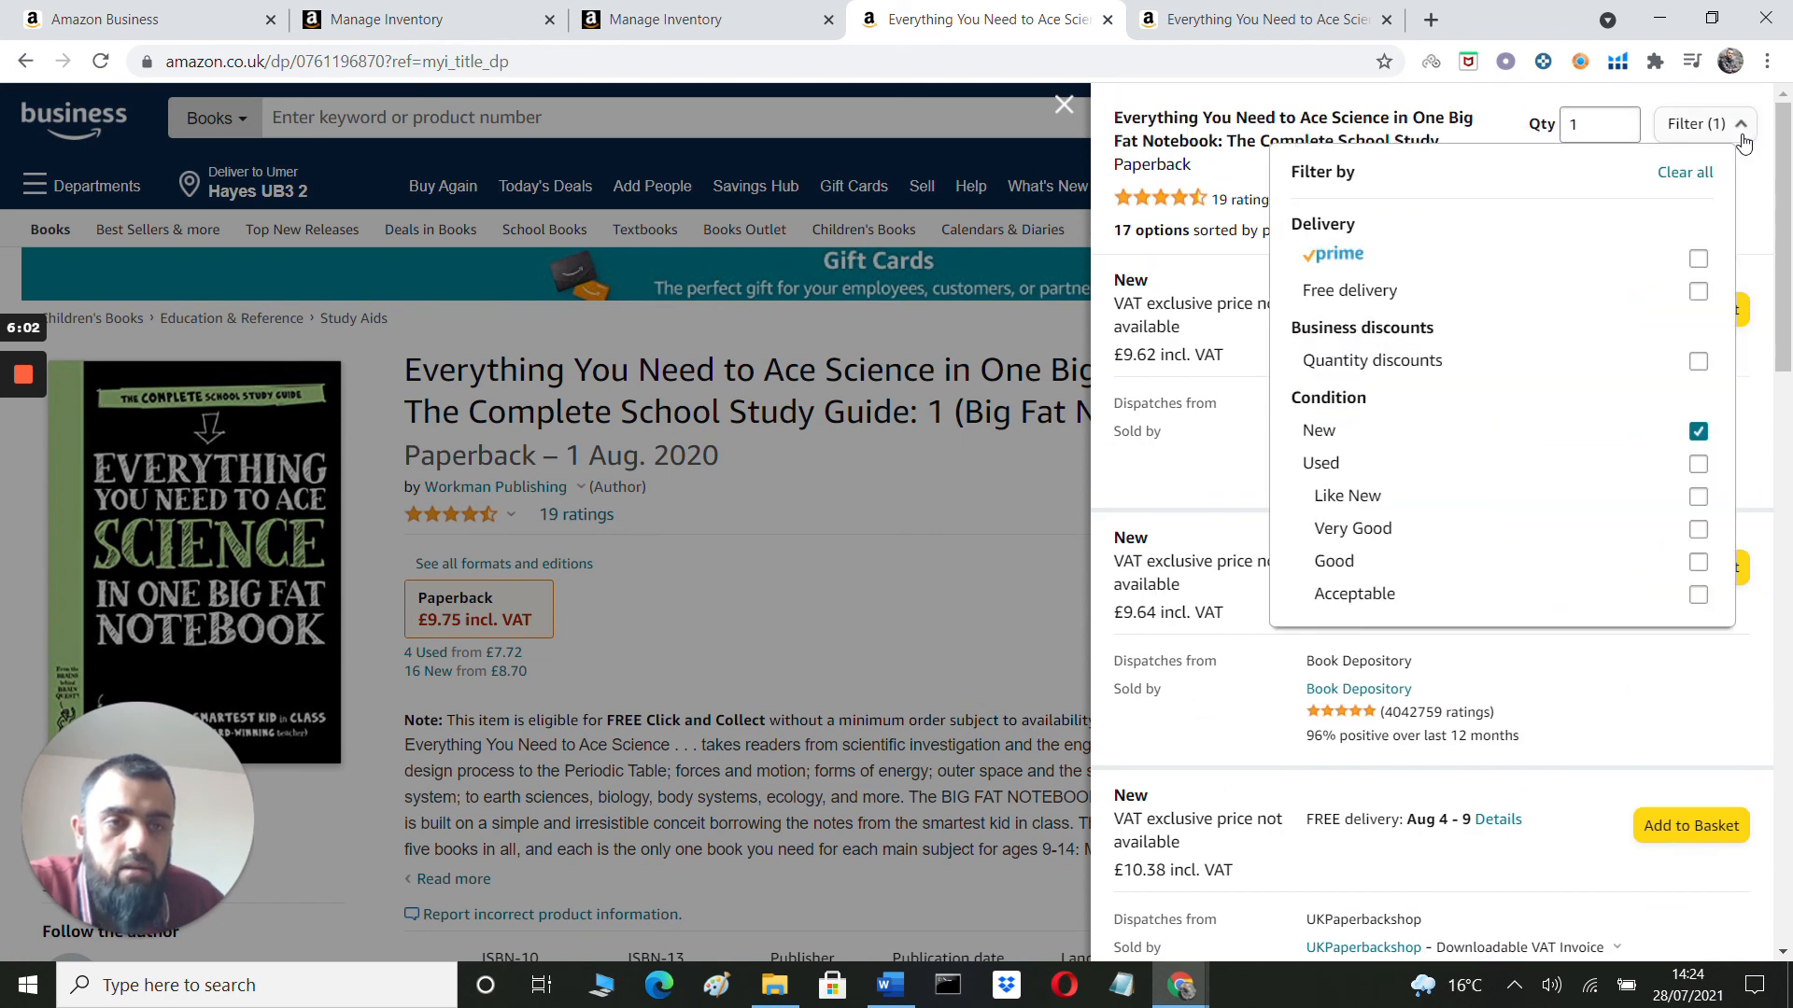
pyautogui.click(1692, 431)
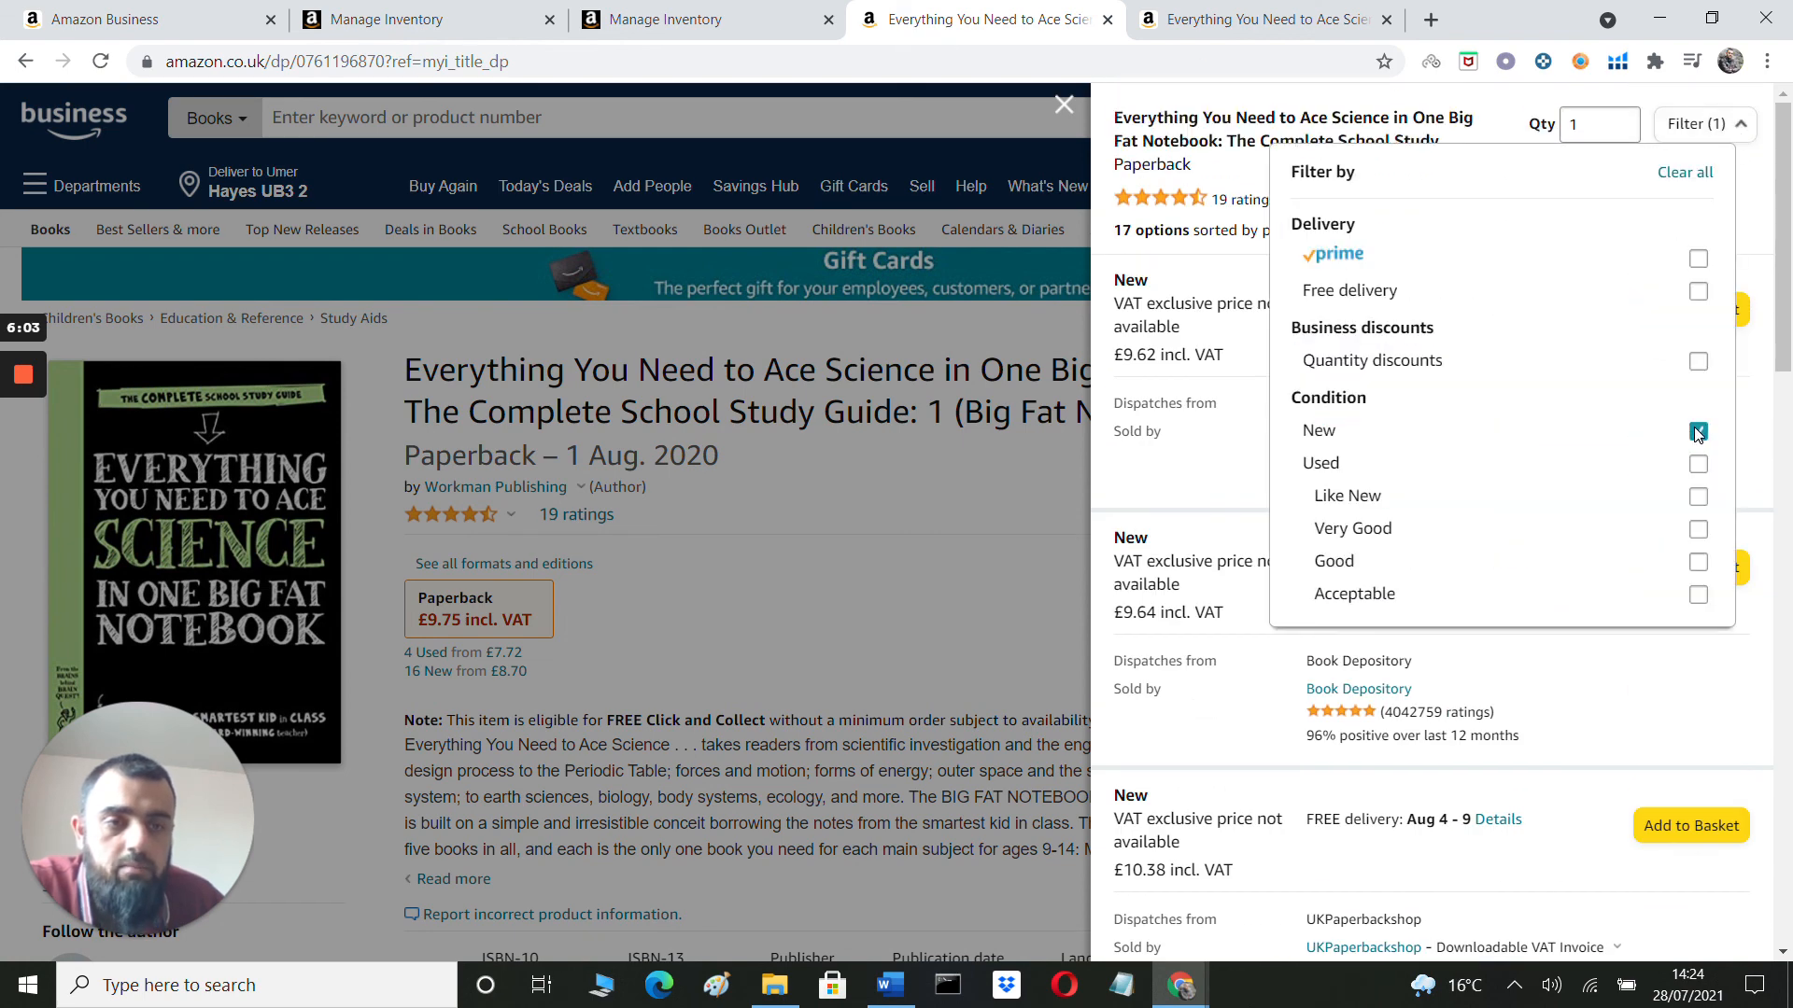
pyautogui.click(1064, 105)
pyautogui.click(710, 19)
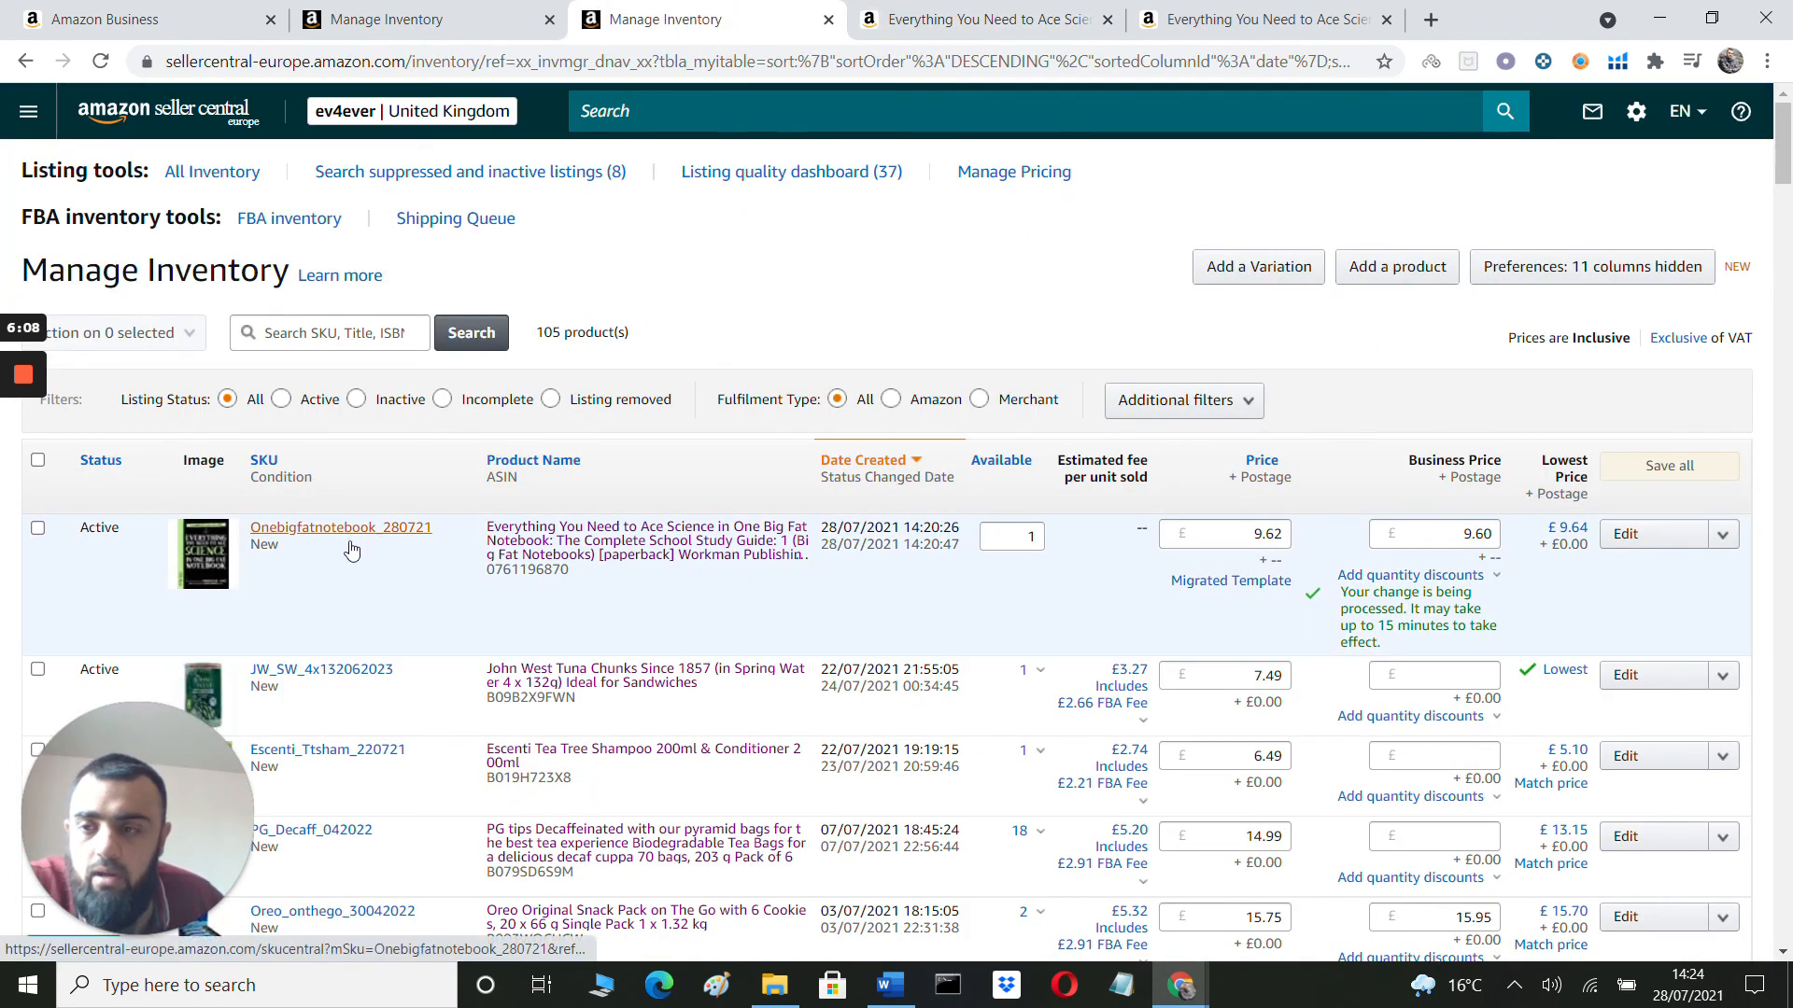
pyautogui.moveTo(3, 476)
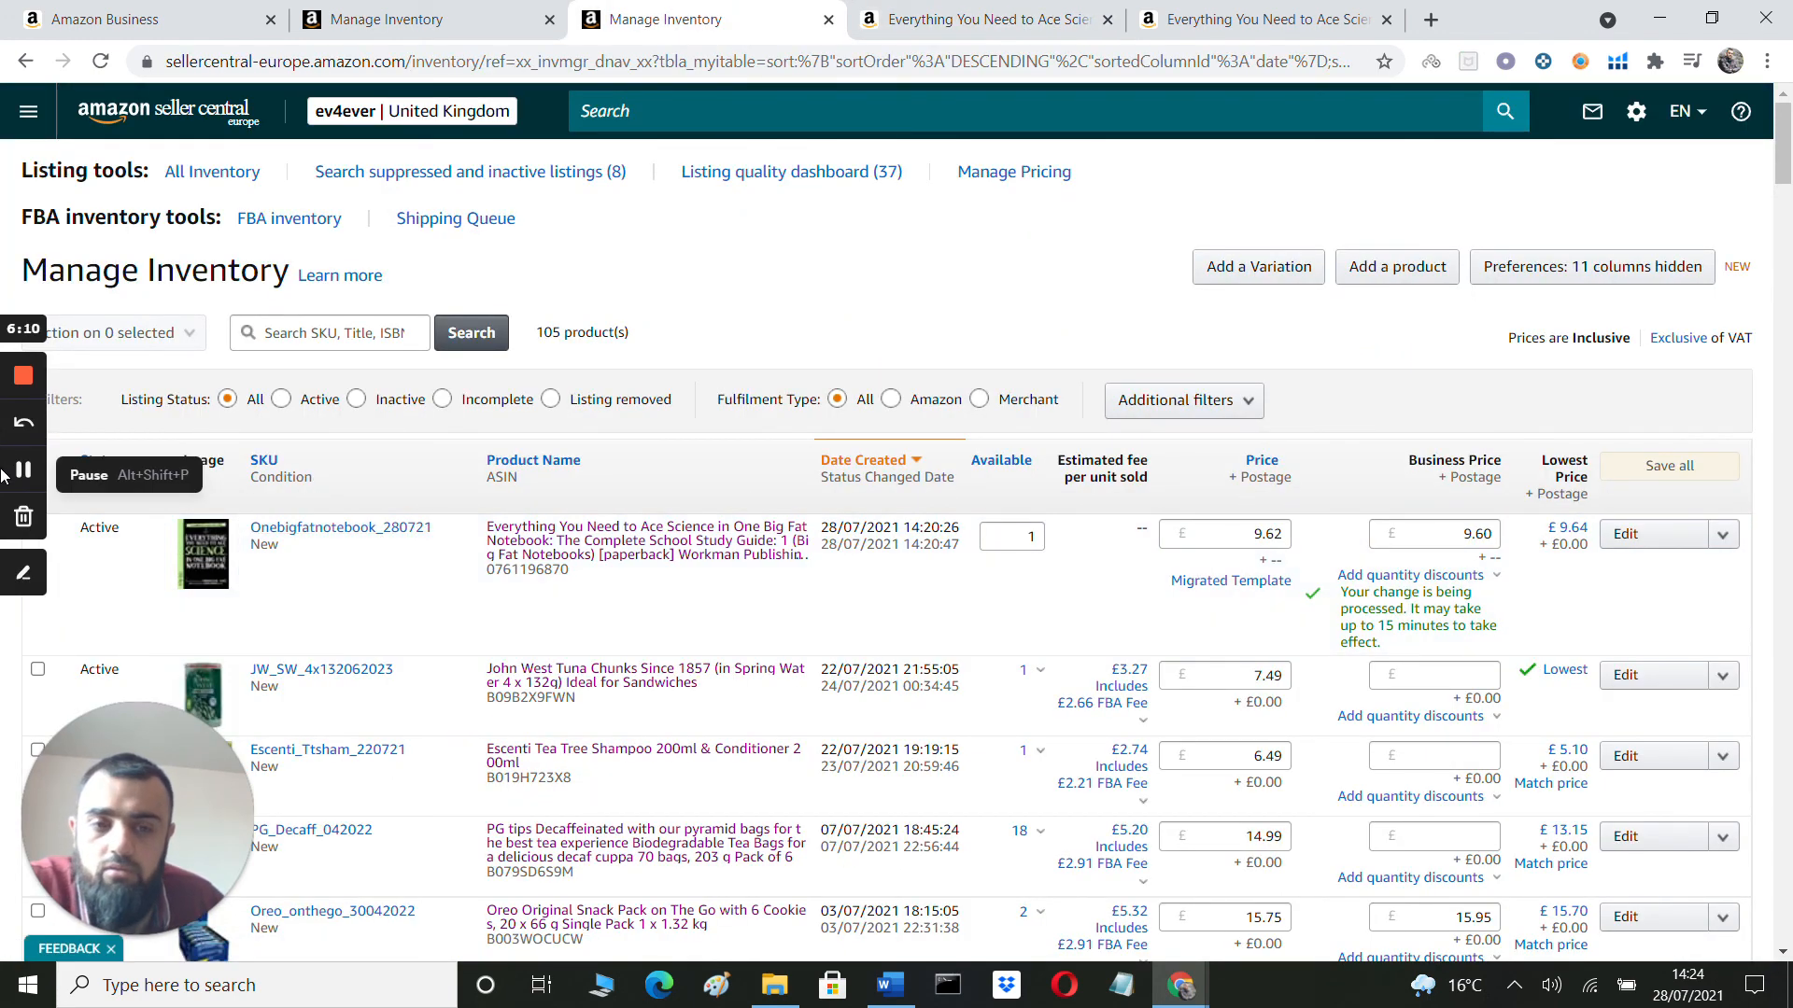